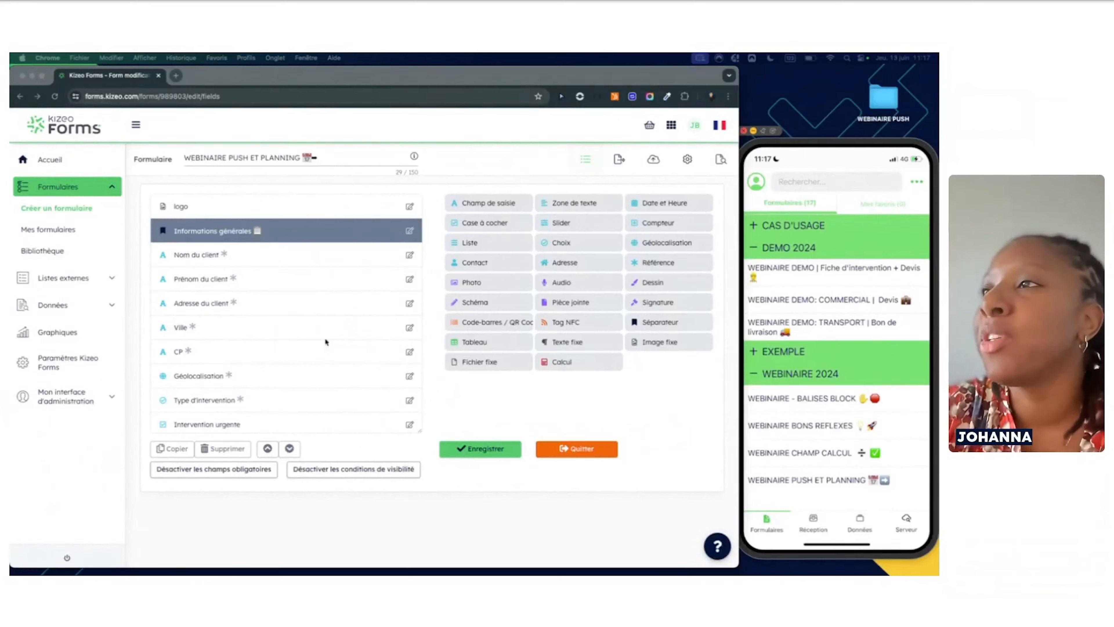
# Scroll through the WEBINAIRE PUSH ET PLANNING form's fields in the editor
pyautogui.scroll(-3, 311, 292)
pyautogui.scroll(3, 312, 292)
pyautogui.scroll(-5, 312, 292)
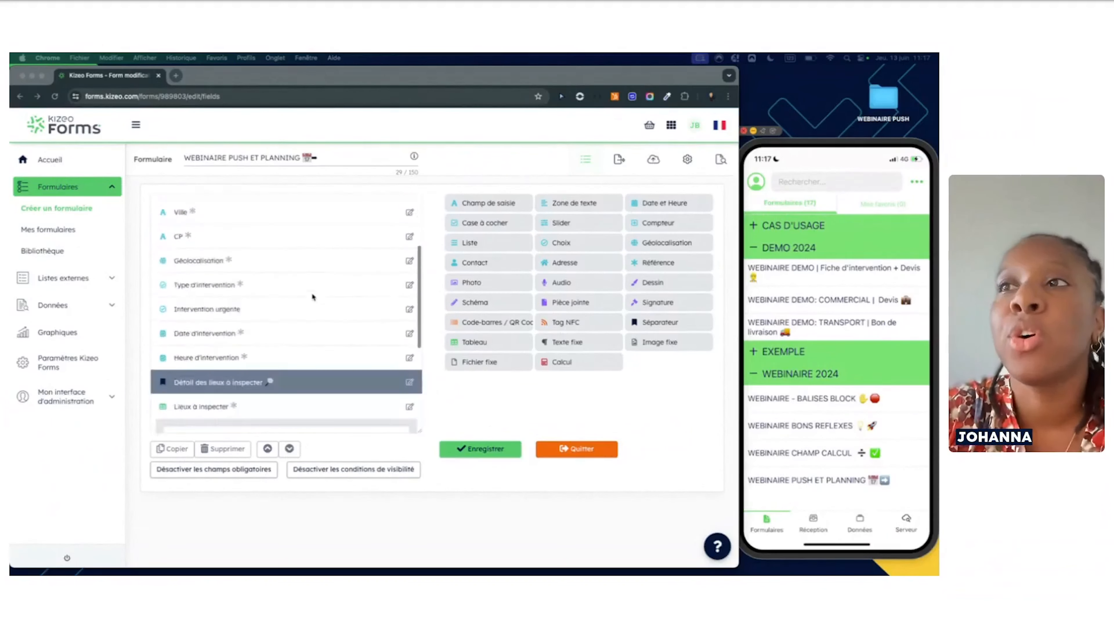
pyautogui.scroll(-3, 312, 297)
pyautogui.scroll(8, 312, 297)
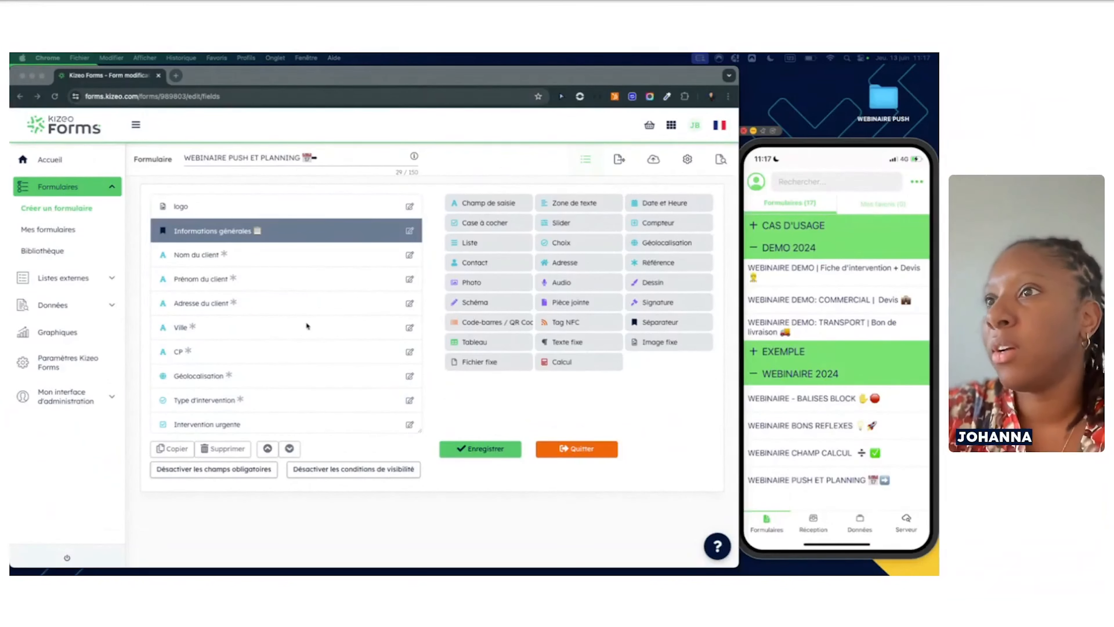
pyautogui.scroll(-1, 305, 324)
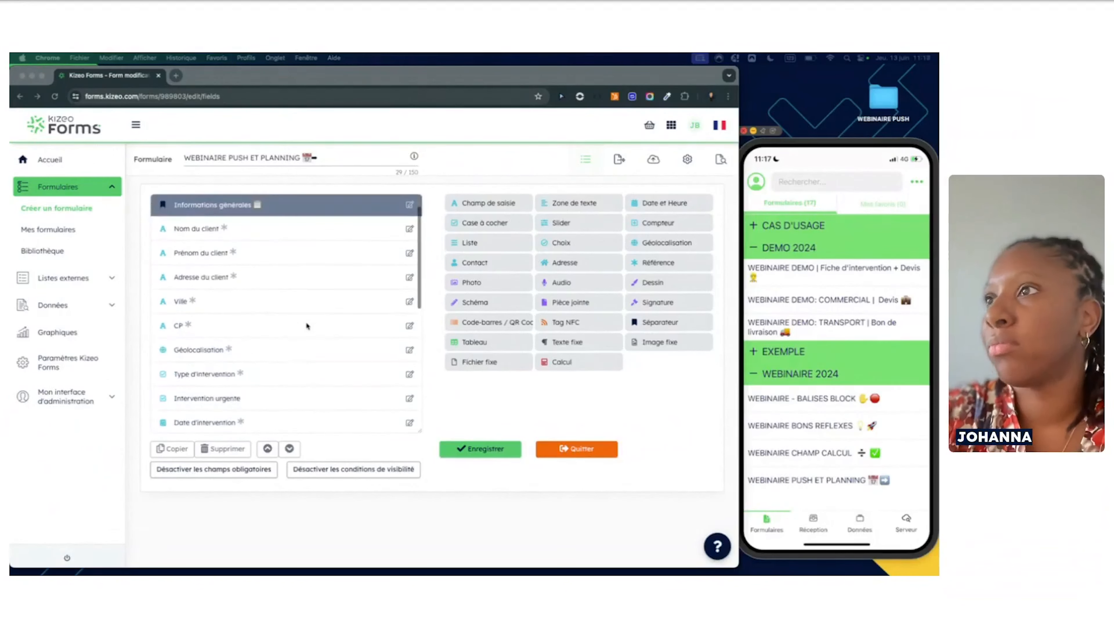
pyautogui.scroll(1, 306, 324)
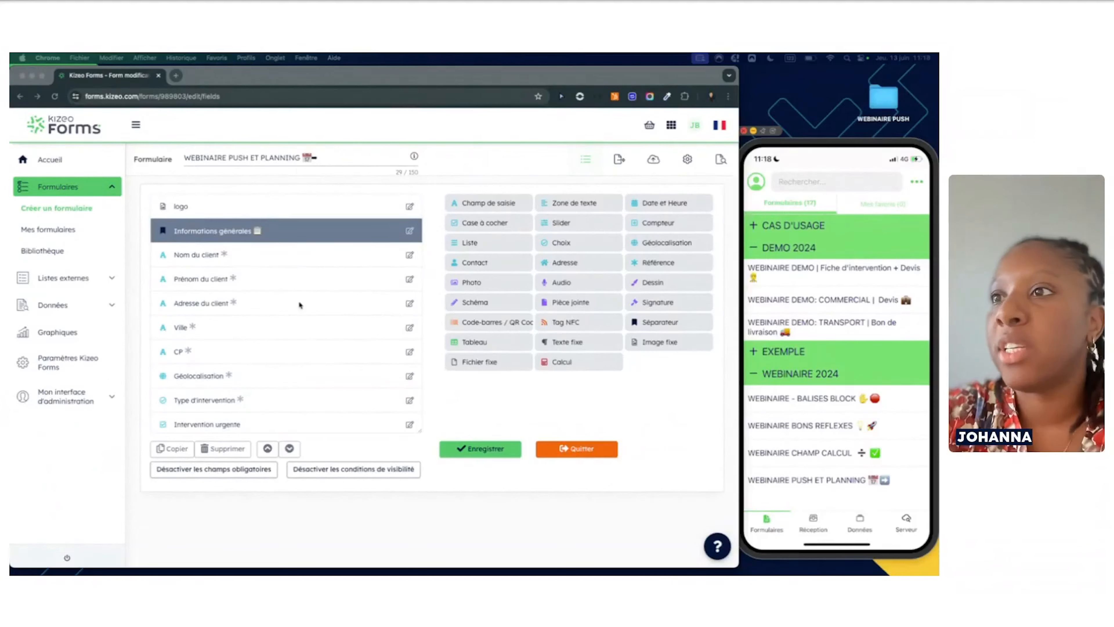
pyautogui.scroll(-1, 298, 301)
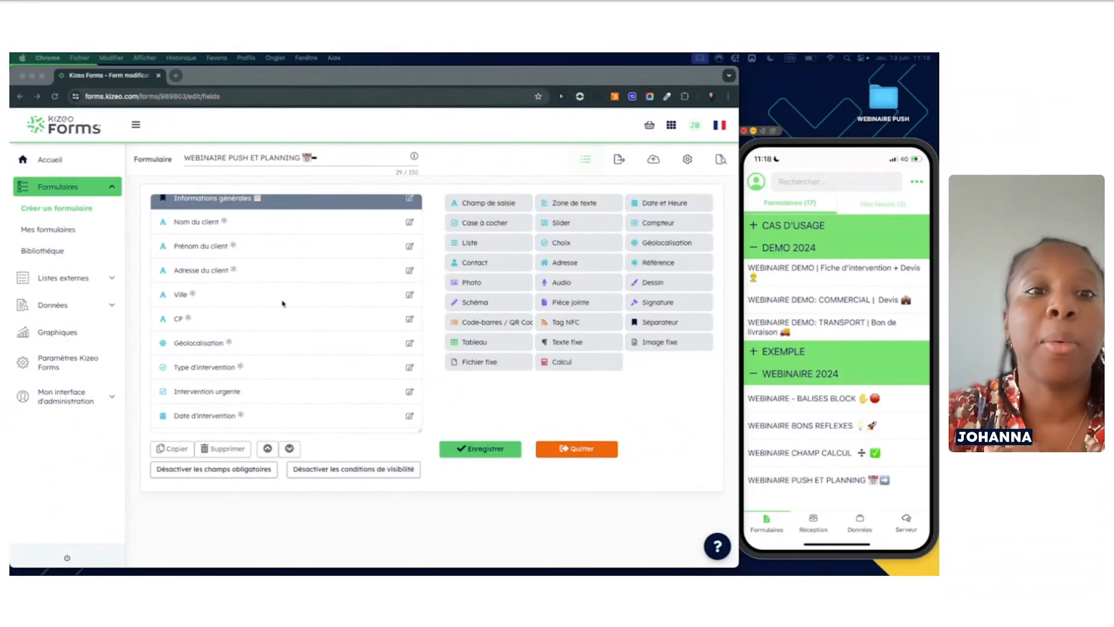
pyautogui.scroll(-5, 312, 299)
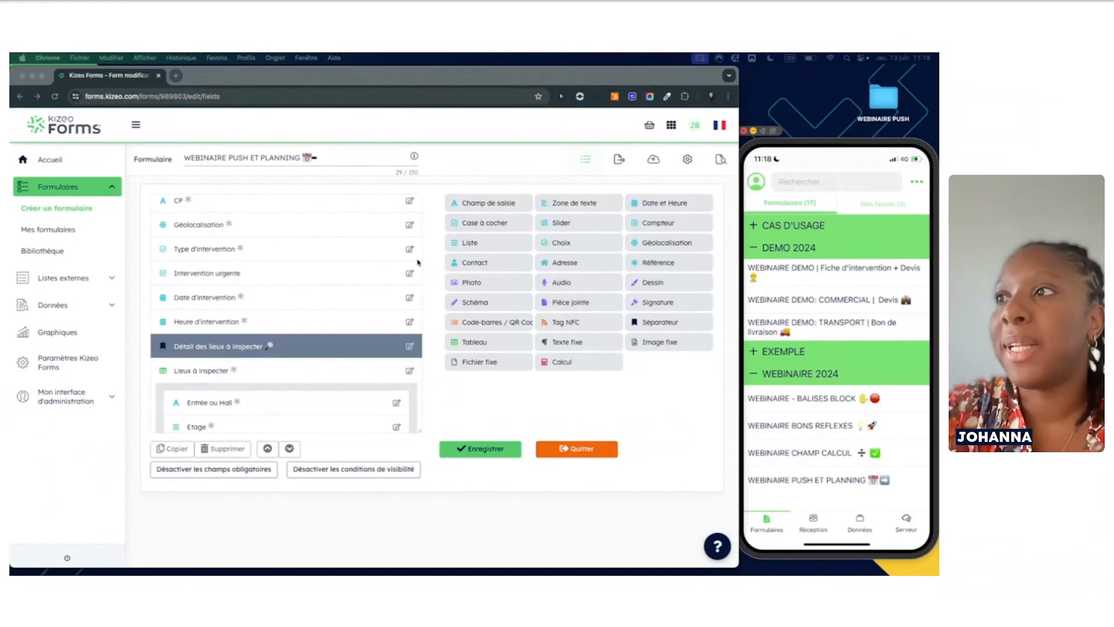
# Inspect the Type d'intervention field's settings and close them without changes
pyautogui.click(409, 250)
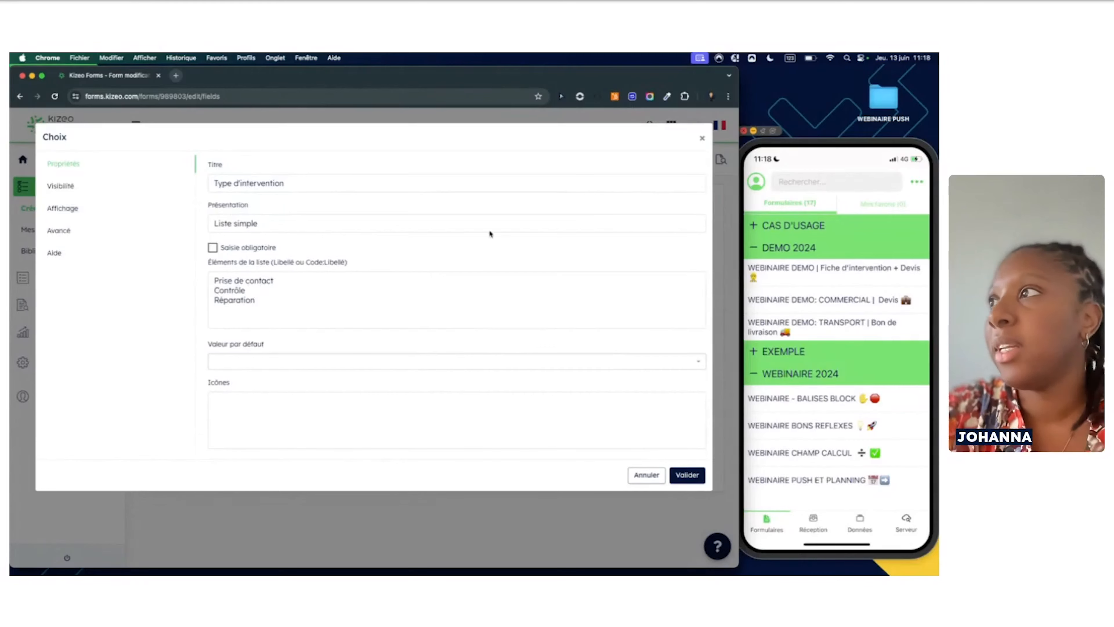
pyautogui.click(701, 139)
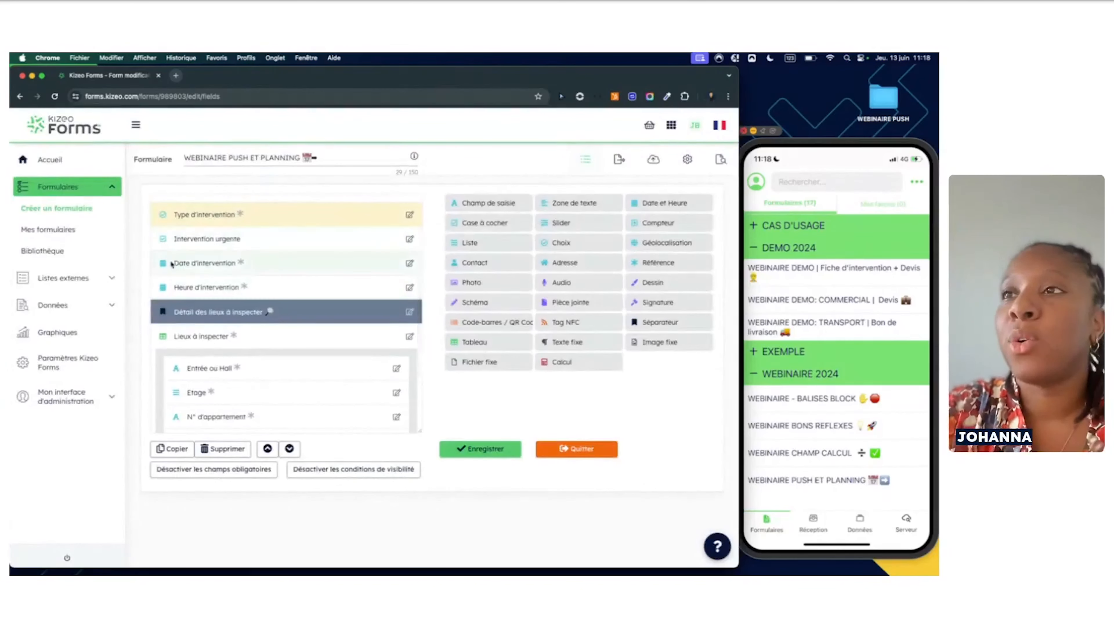
pyautogui.scroll(-2, 294, 319)
pyautogui.scroll(-3, 296, 323)
pyautogui.scroll(8, 250, 390)
pyautogui.scroll(6, 250, 391)
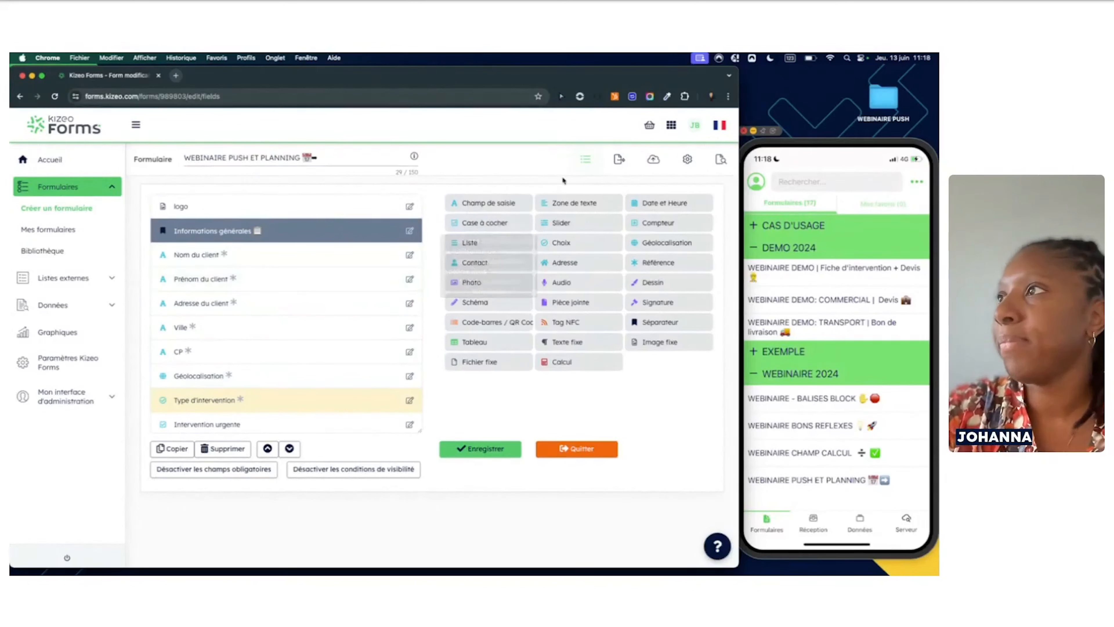
# Open the form options in a new tab and review the Mobile settings allowing data push
pyautogui.keyDown('super'); pyautogui.click(689, 159); pyautogui.keyUp('super')
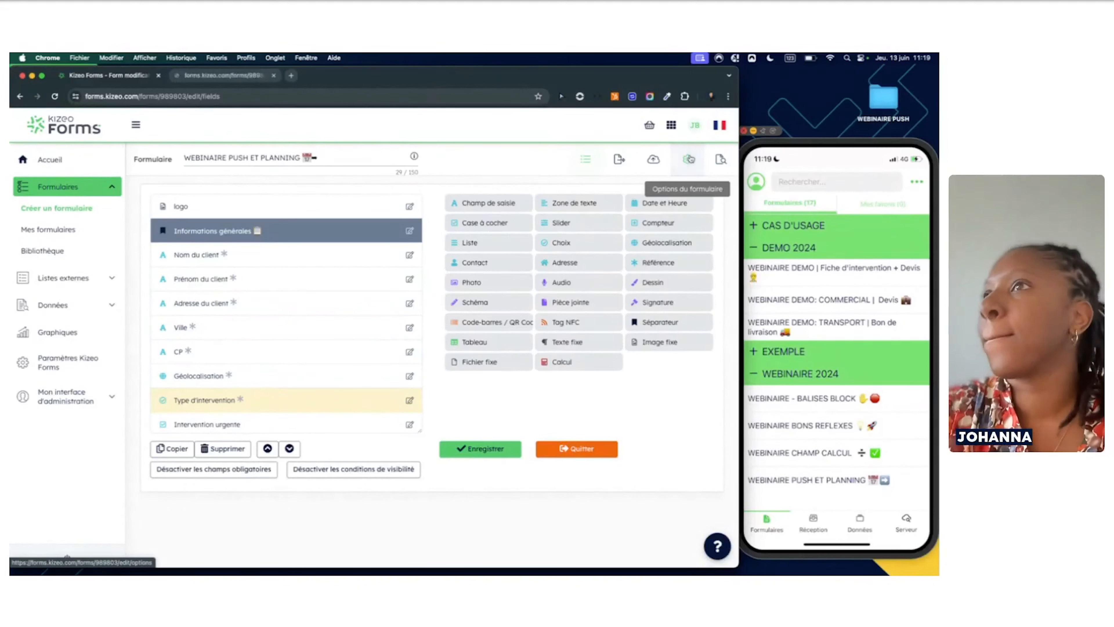
pyautogui.click(232, 76)
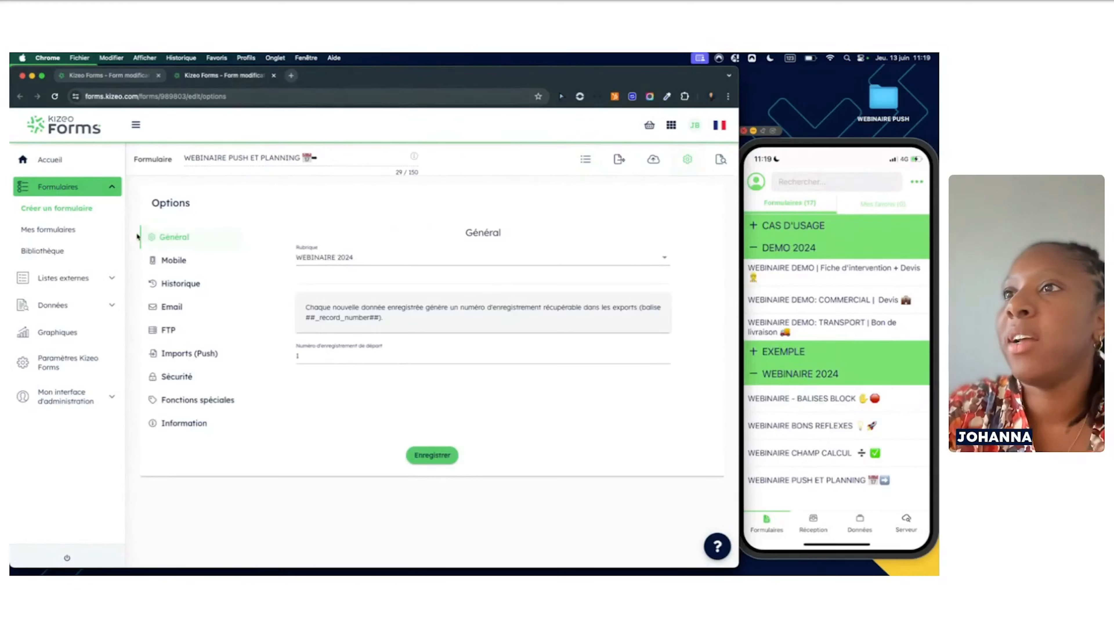
pyautogui.click(174, 269)
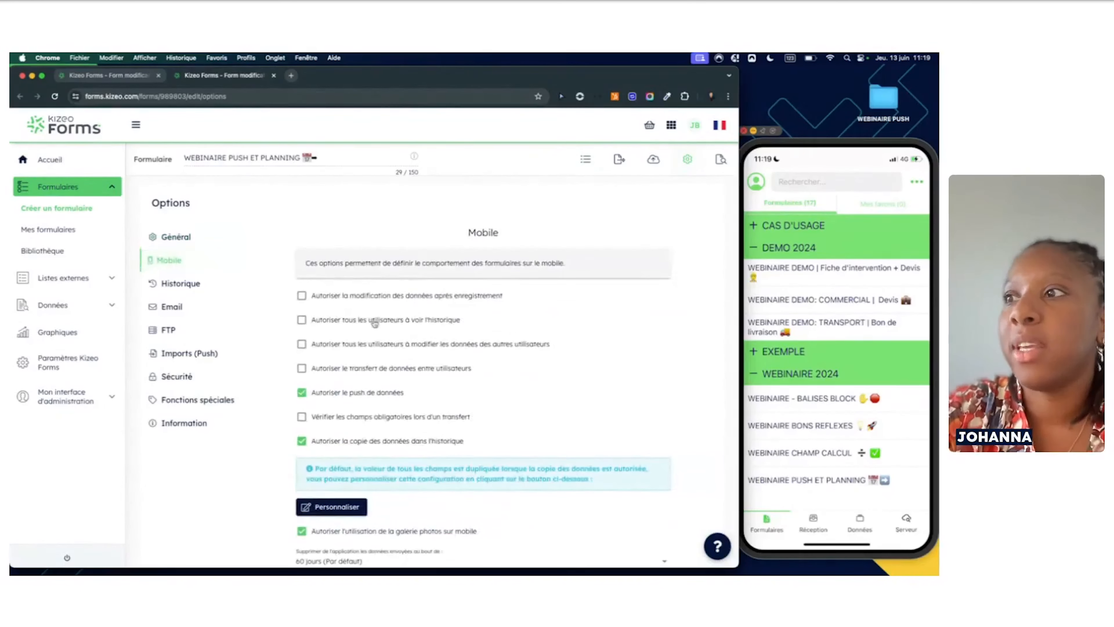
pyautogui.scroll(-3, 419, 411)
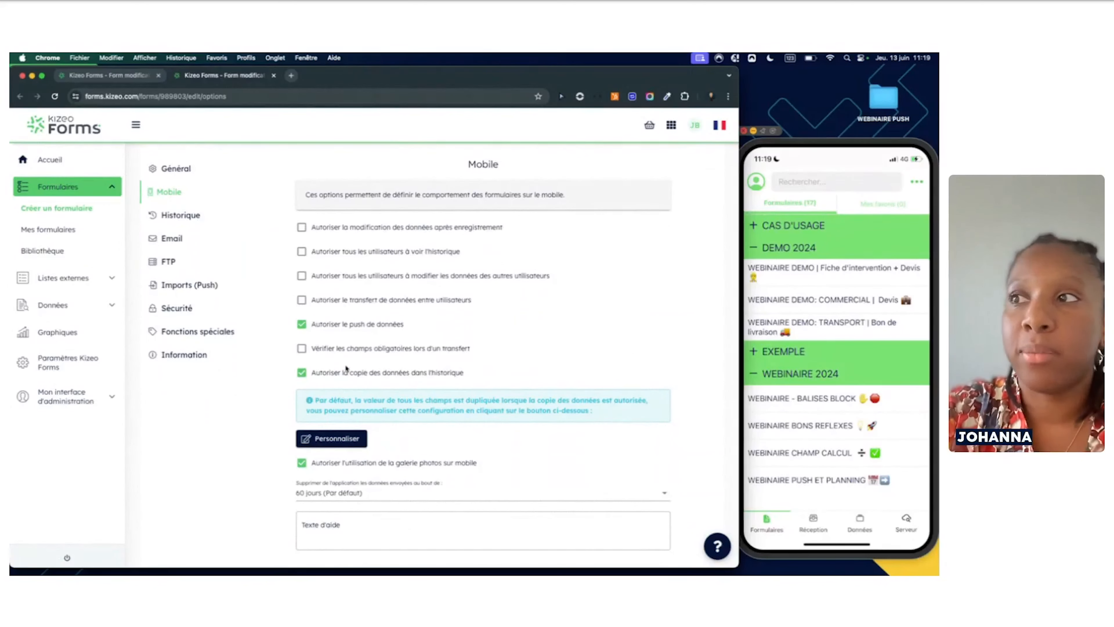
pyautogui.scroll(-3, 354, 354)
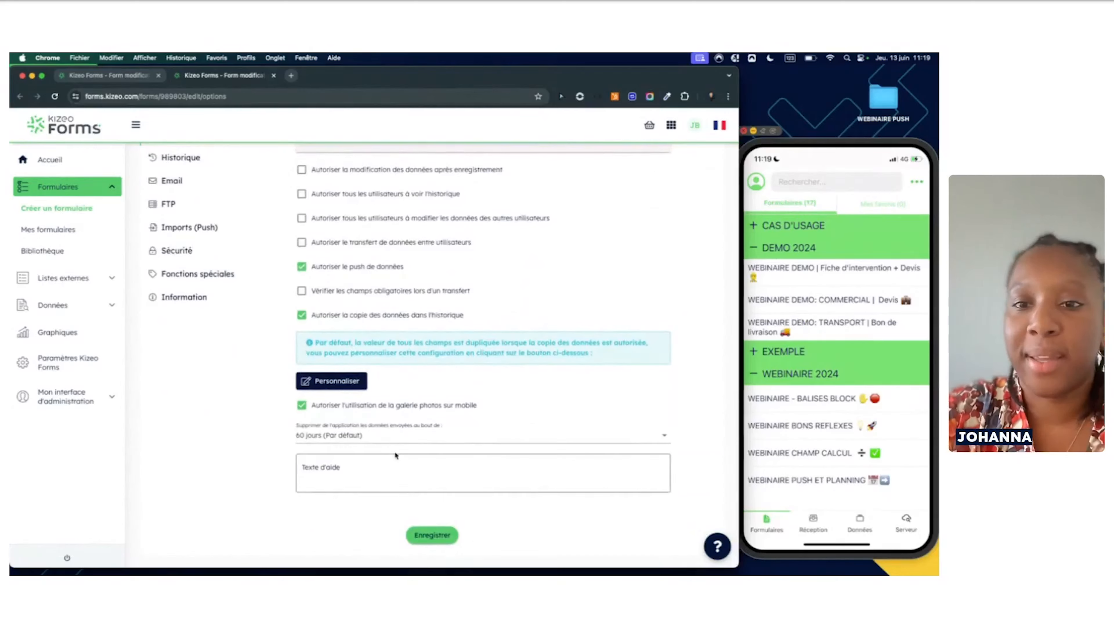
pyautogui.scroll(5, 244, 332)
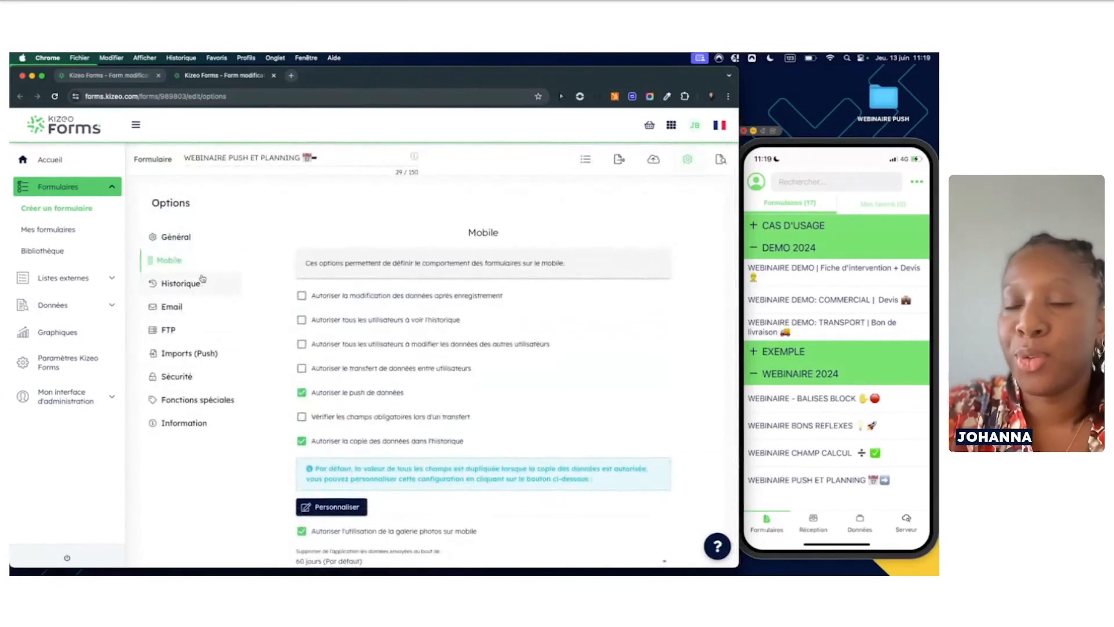
# Show the Historique options and keep Nom du client as the history entry title
pyautogui.click(195, 286)
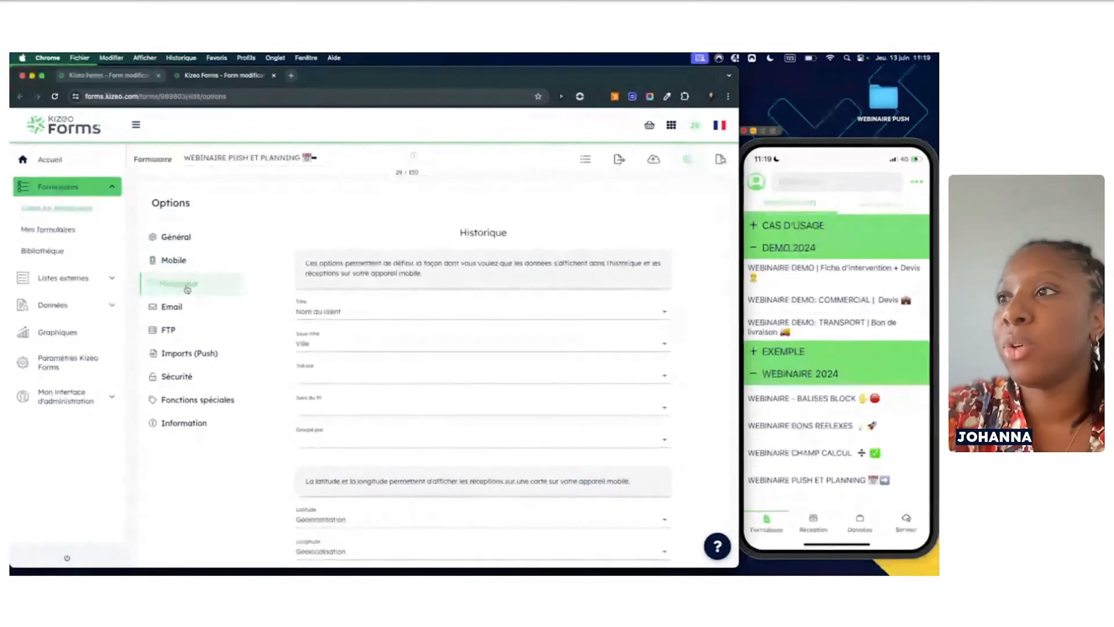
pyautogui.scroll(-2, 321, 340)
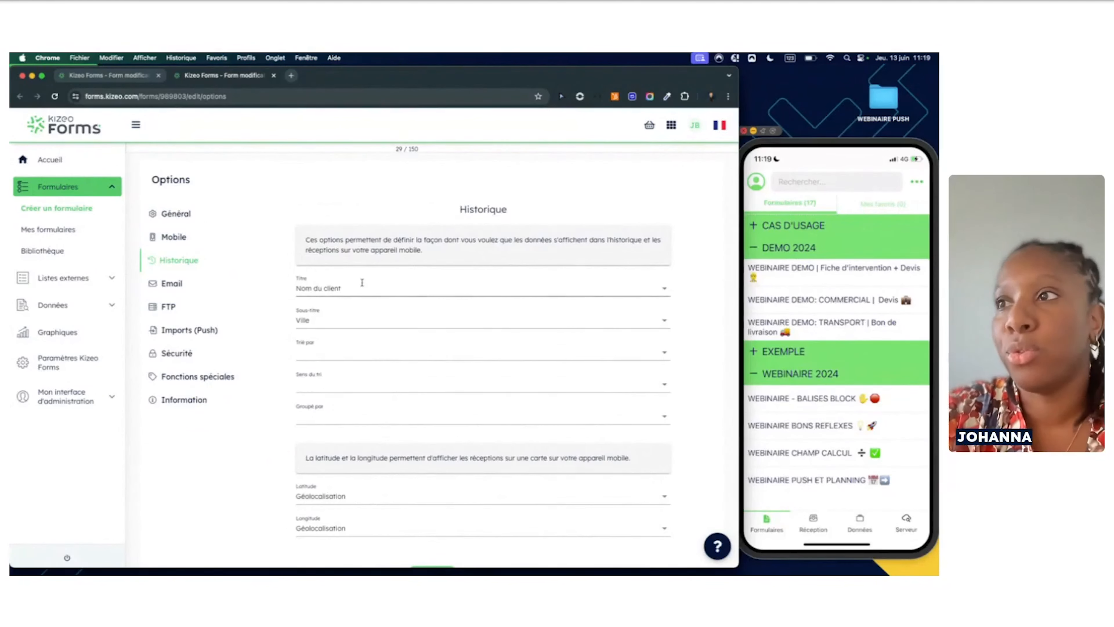
pyautogui.click(664, 292)
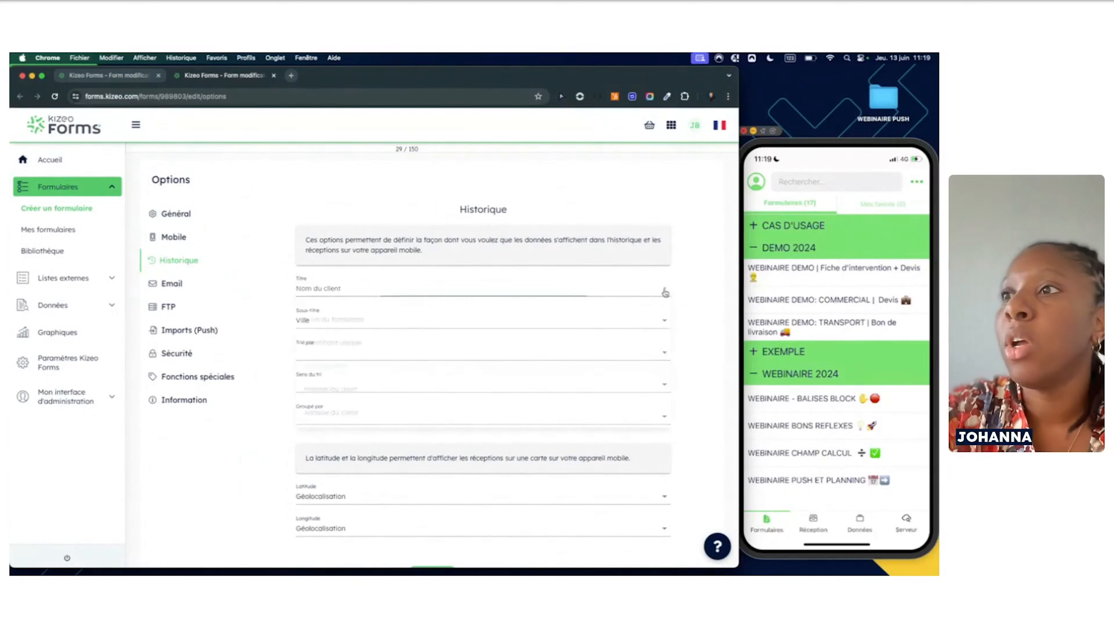
pyautogui.click(681, 298)
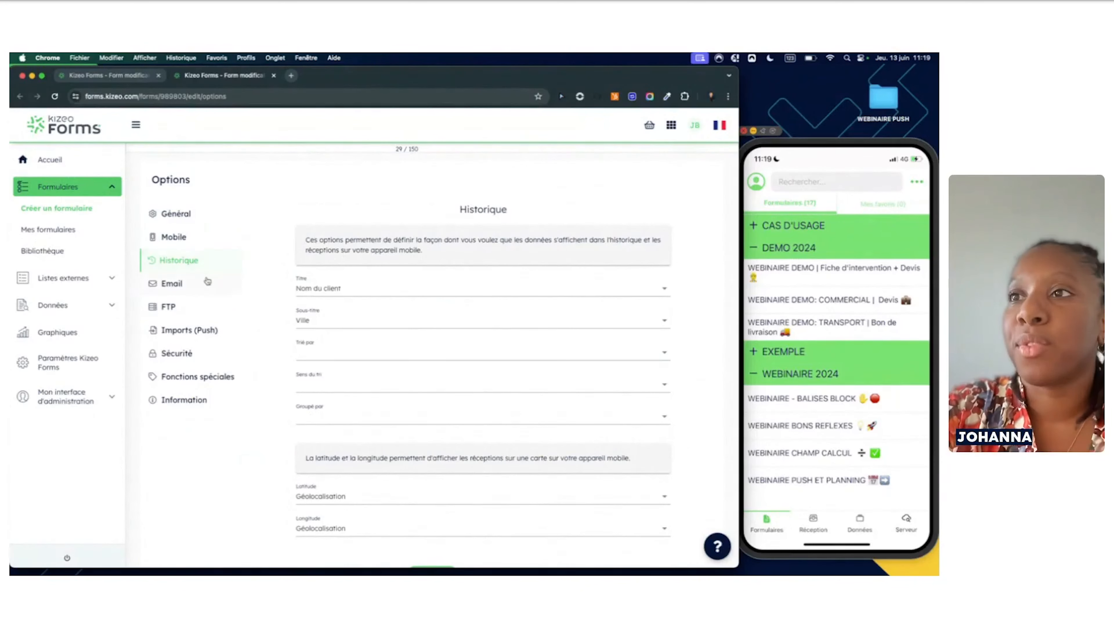
# Open the Imports (Push) options and keep Formulaire principal as the push target
pyautogui.click(188, 333)
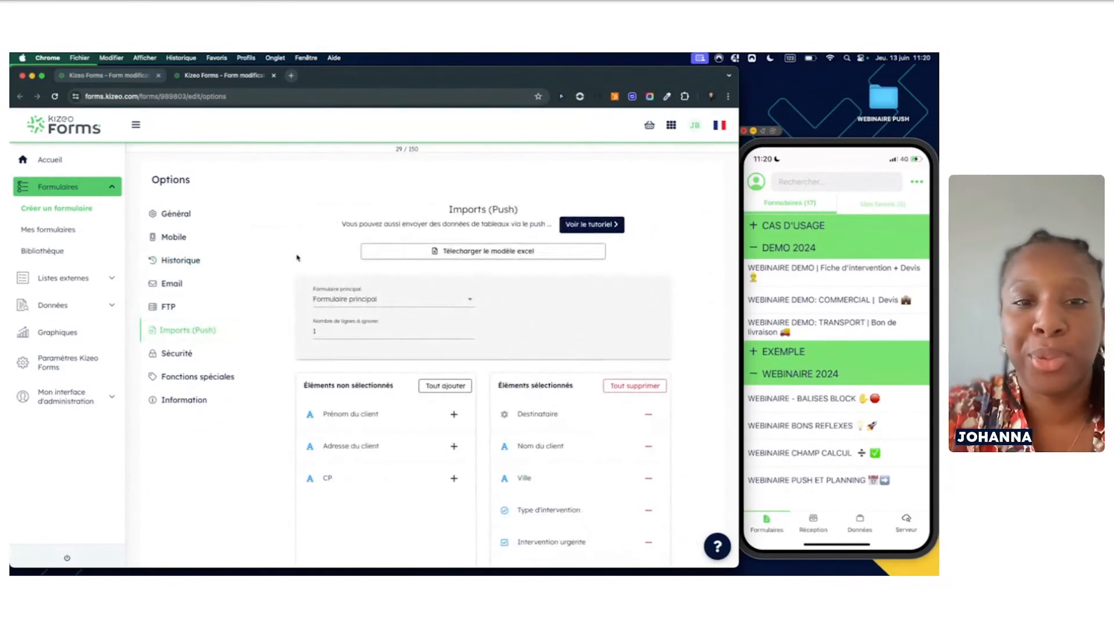
pyautogui.scroll(-3, 294, 313)
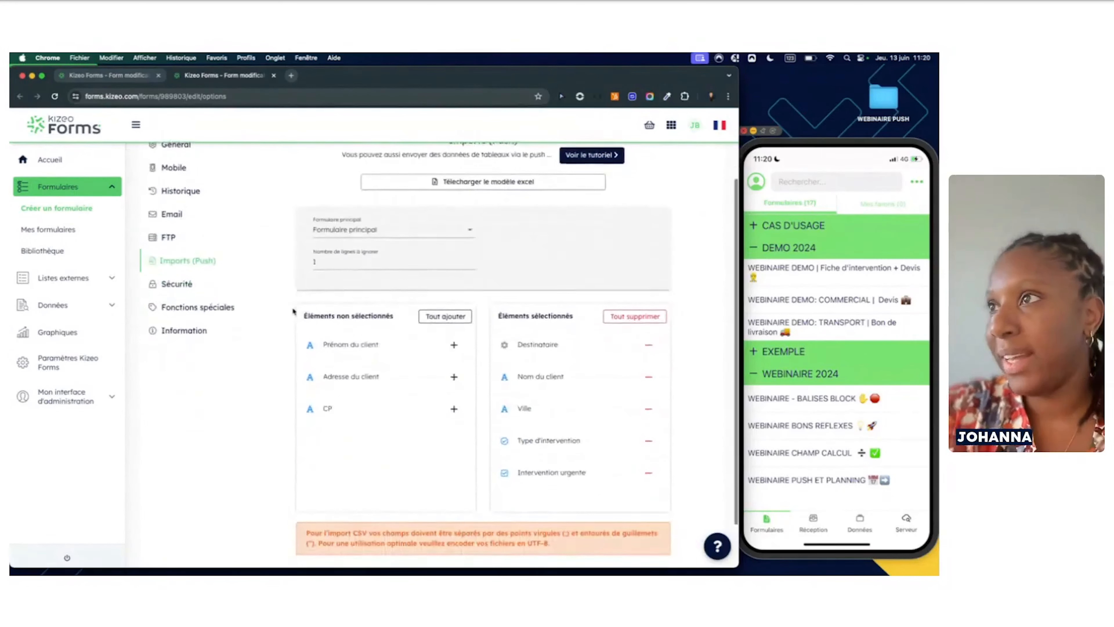
pyautogui.scroll(4, 294, 312)
pyautogui.scroll(-6, 294, 312)
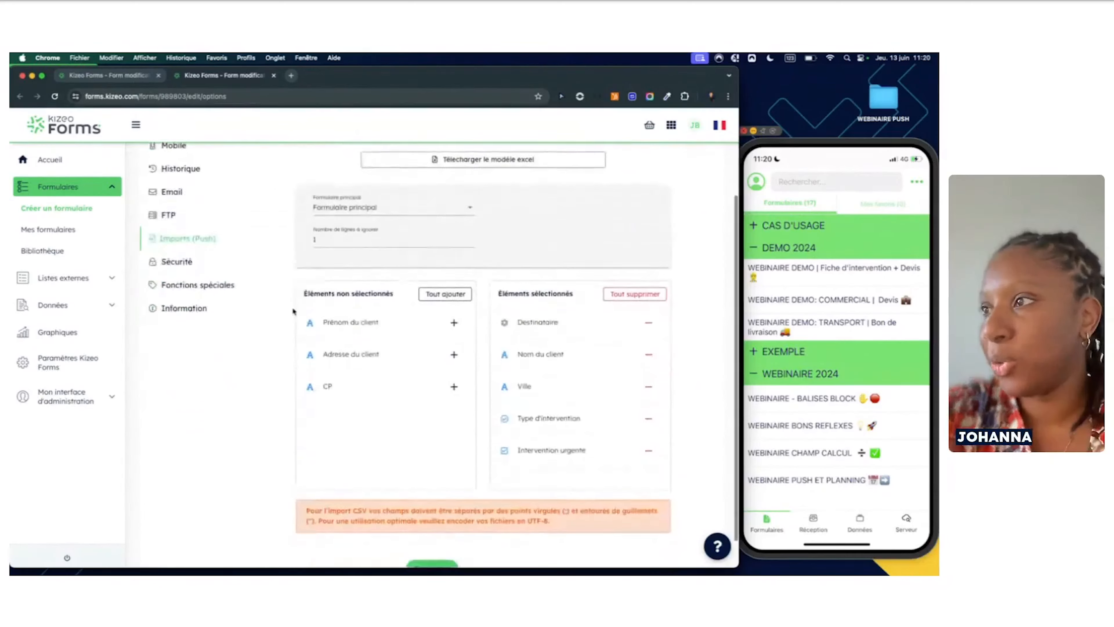
pyautogui.scroll(4, 294, 312)
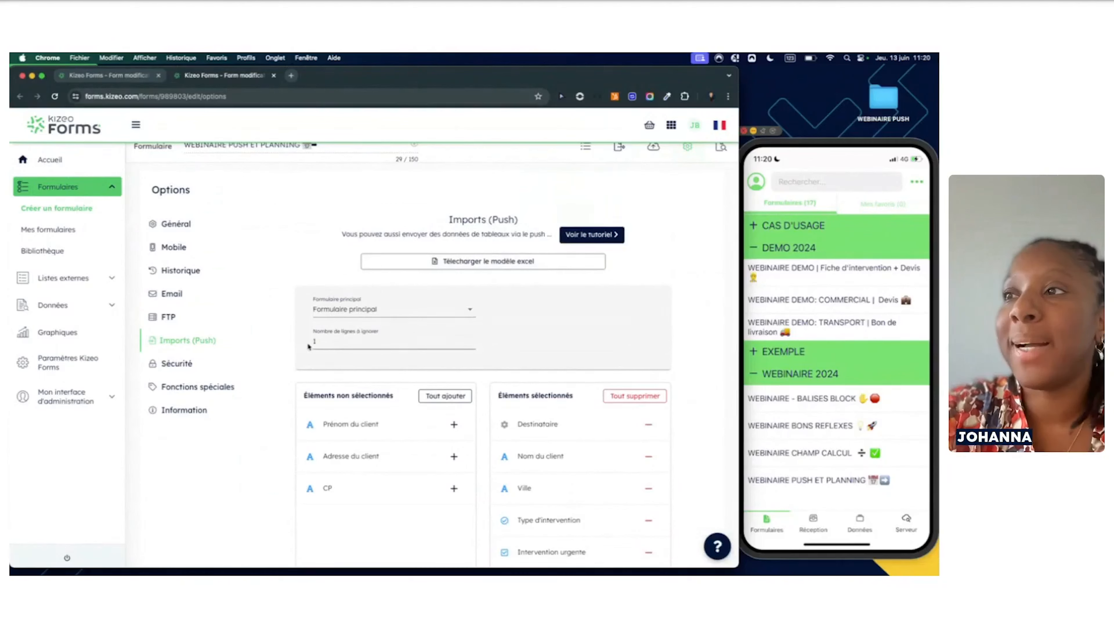
pyautogui.click(469, 308)
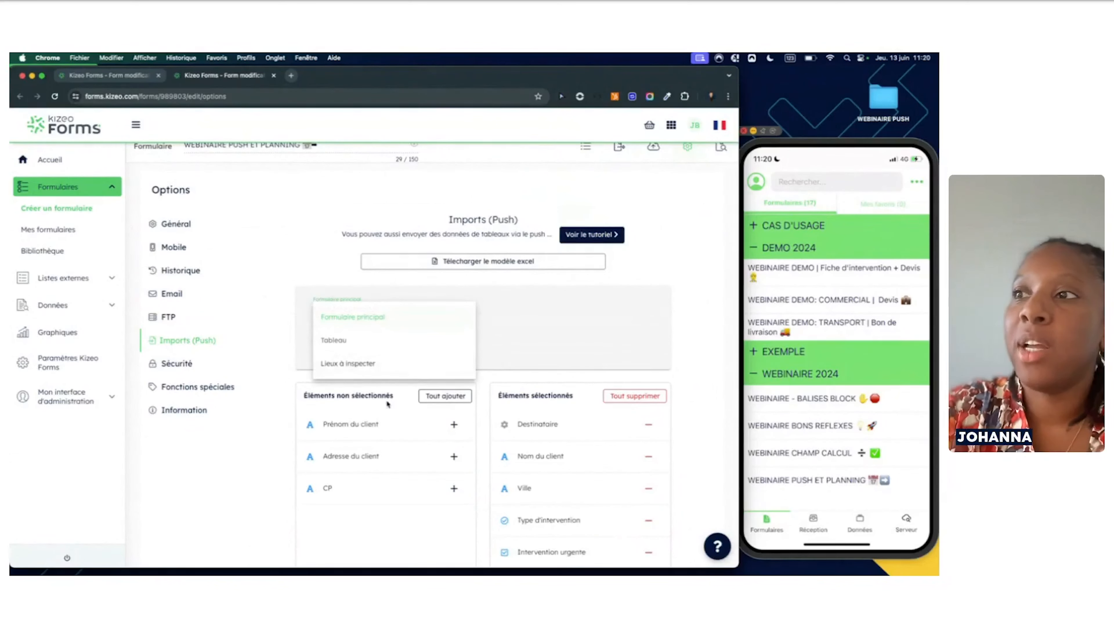
pyautogui.click(549, 340)
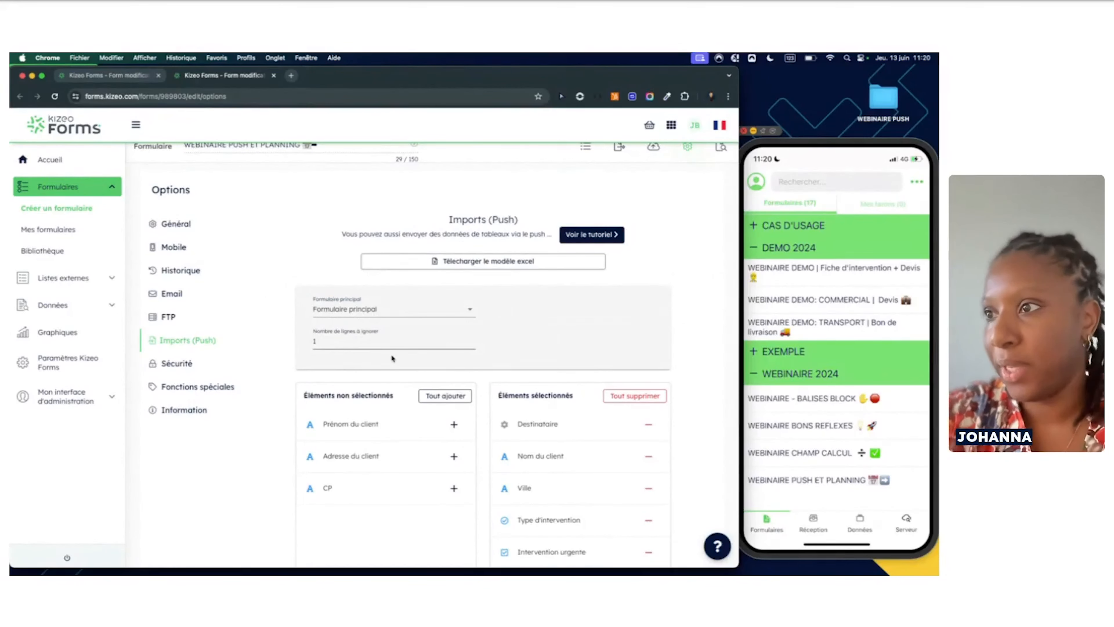
# Review the selected and unselected push fields, including Destinataire, Nom du client and Ville
pyautogui.scroll(-3, 466, 356)
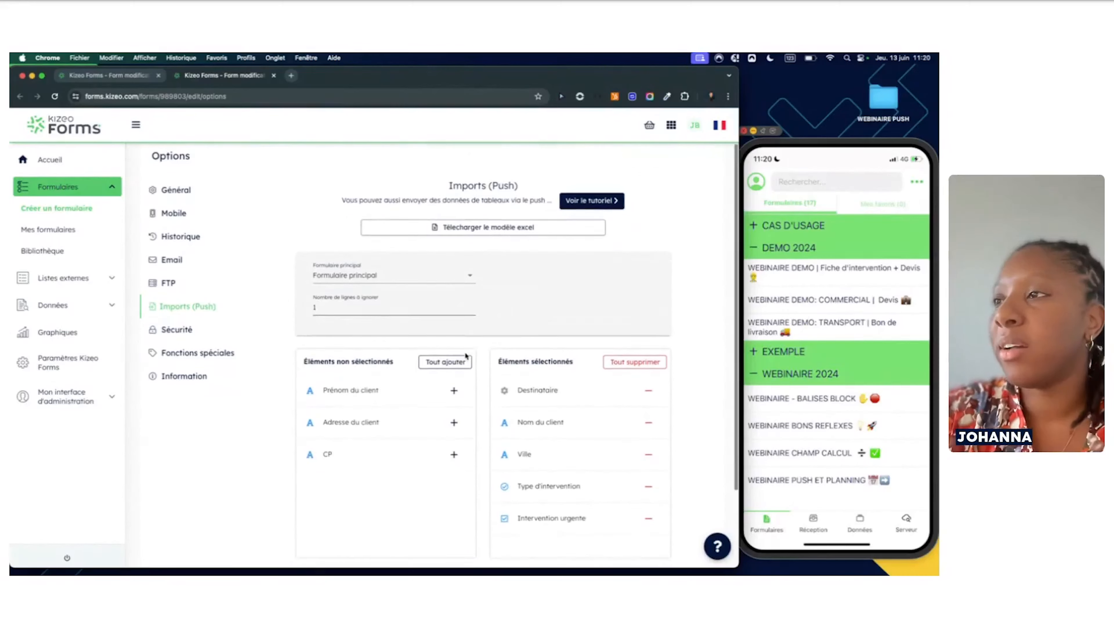
pyautogui.scroll(-2, 466, 356)
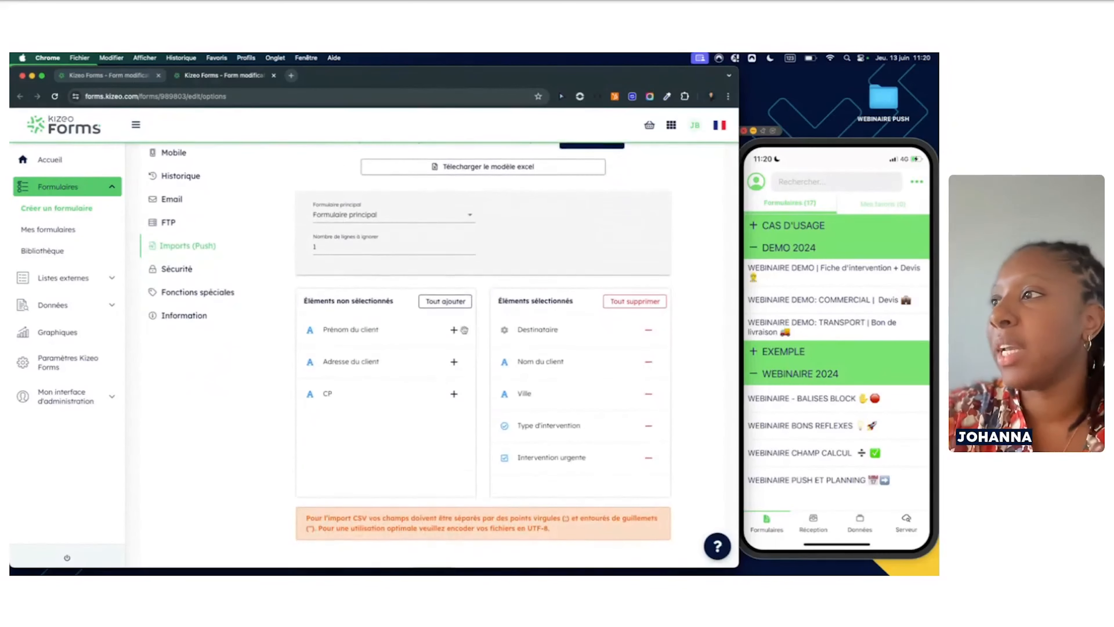
pyautogui.scroll(-5, 594, 357)
pyautogui.scroll(3, 595, 356)
pyautogui.scroll(6, 595, 357)
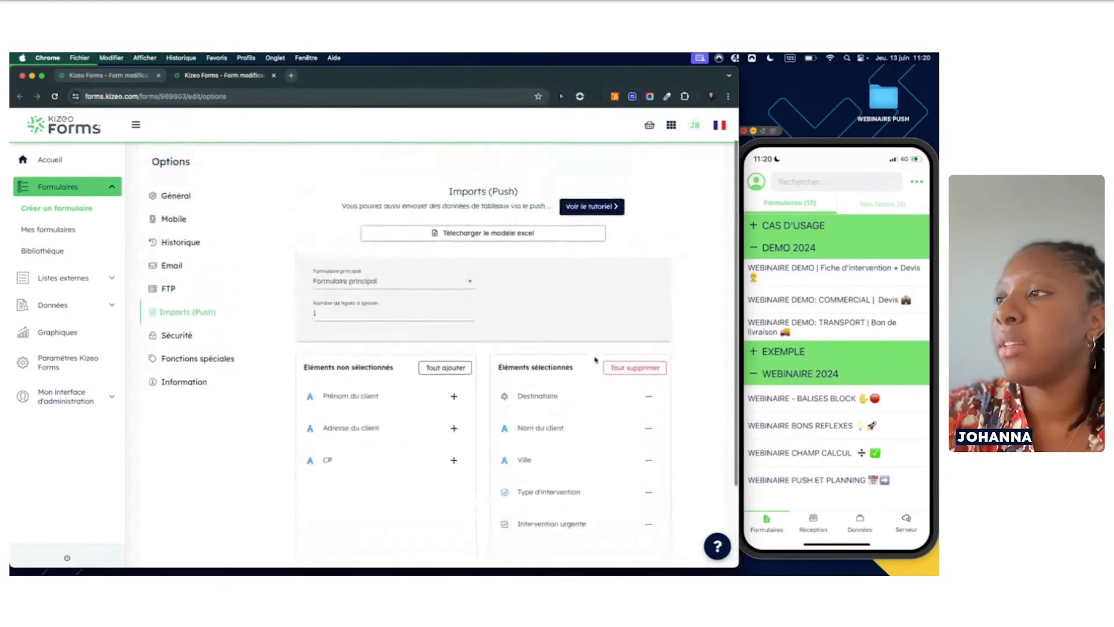
pyautogui.scroll(-6, 595, 360)
pyautogui.scroll(-3, 595, 359)
pyautogui.scroll(4, 592, 354)
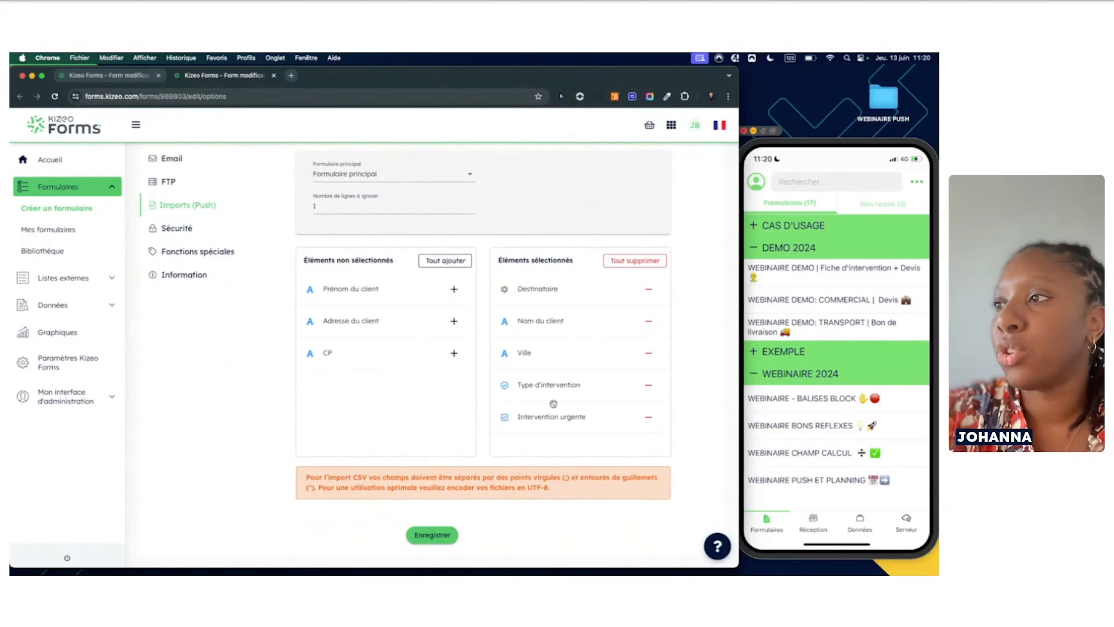
pyautogui.scroll(-1, 413, 415)
pyautogui.scroll(1, 413, 414)
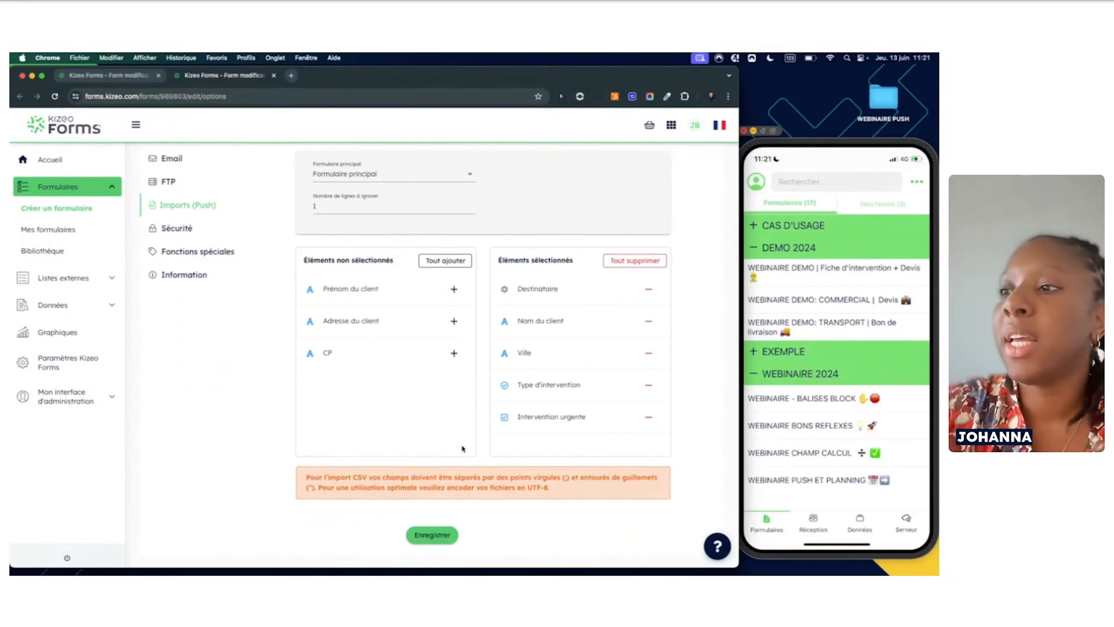
pyautogui.scroll(5, 351, 327)
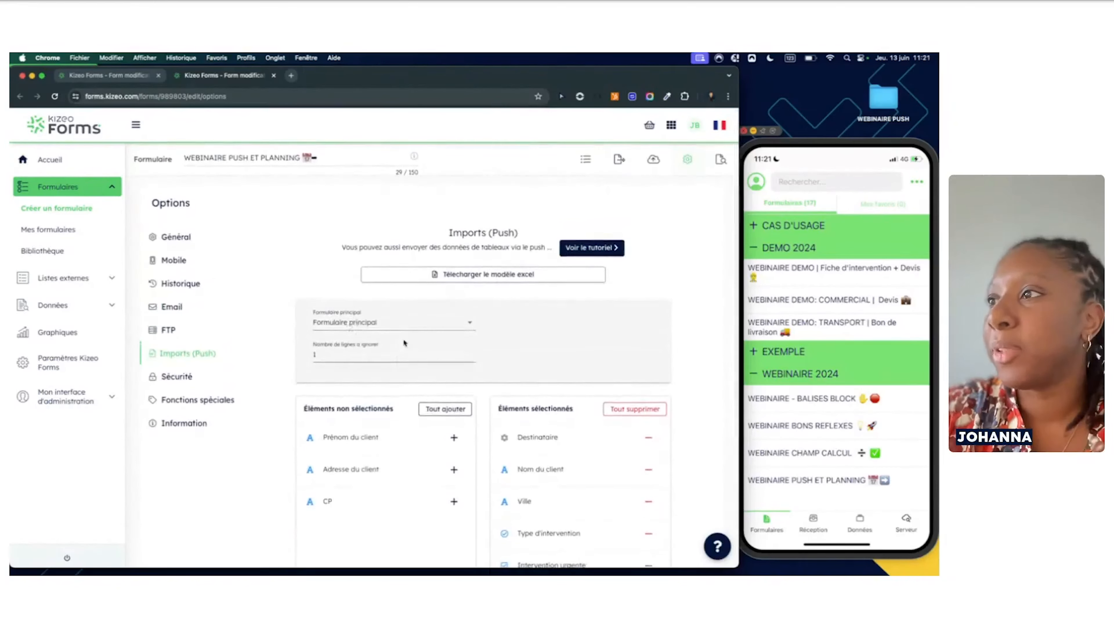
# Try the Lieux à inspecter section, then return the import to Formulaire principal
pyautogui.click(474, 322)
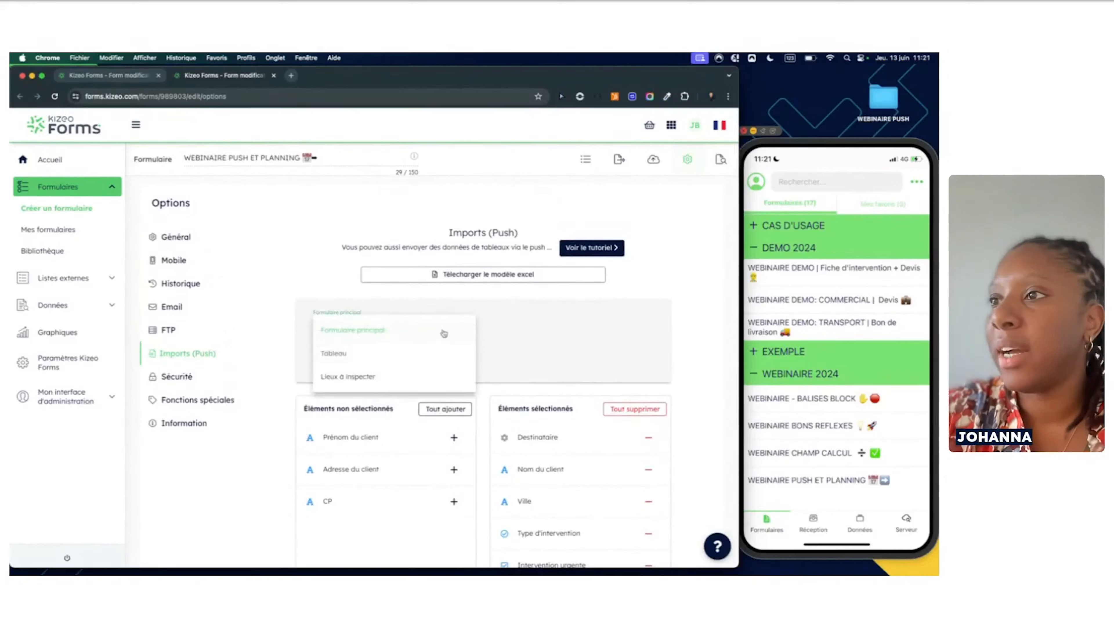
pyautogui.click(396, 380)
pyautogui.click(441, 305)
pyautogui.click(425, 314)
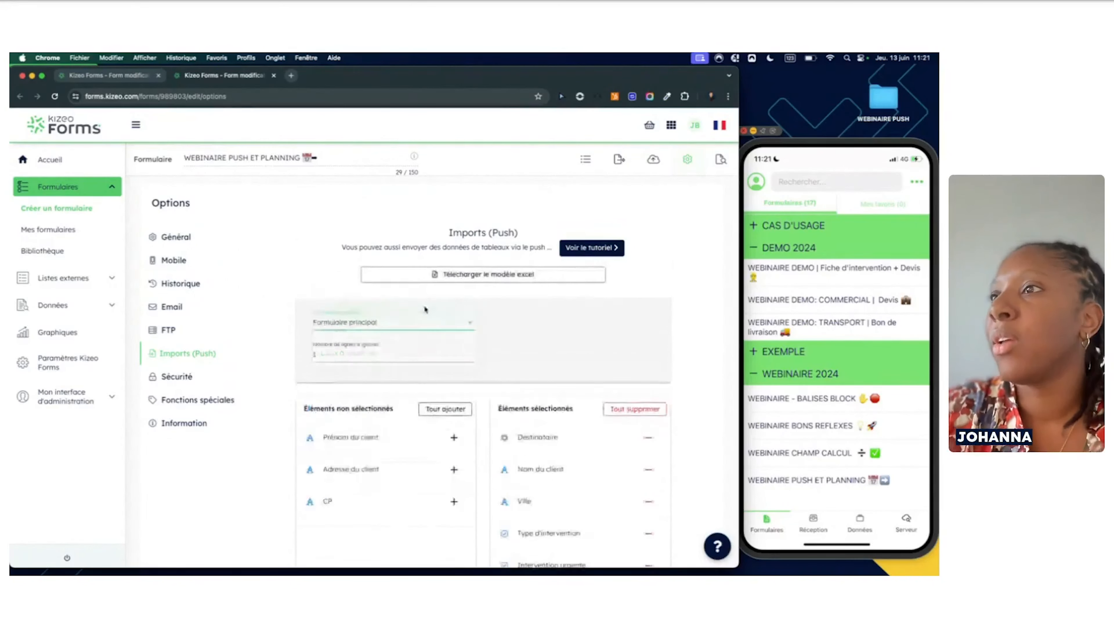
pyautogui.scroll(-5, 388, 345)
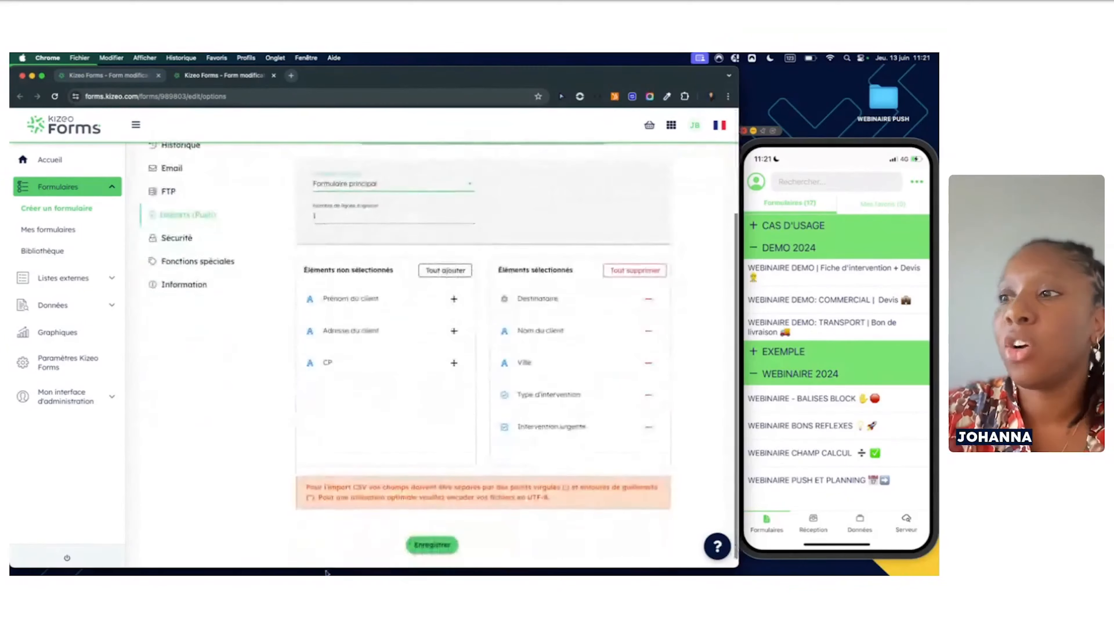
pyautogui.scroll(5, 333, 315)
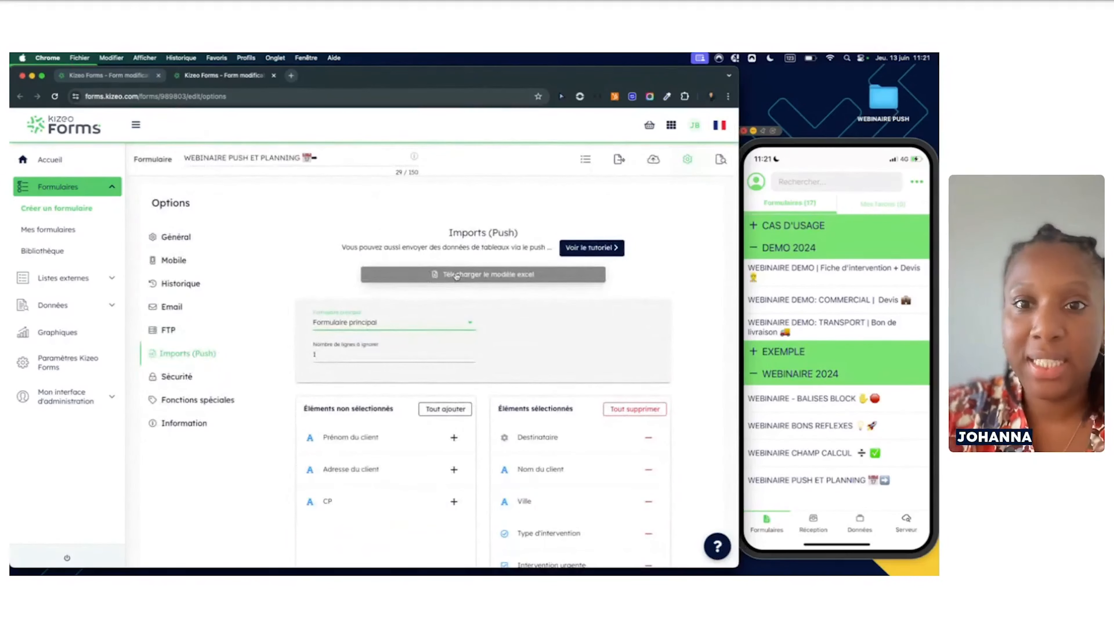
# Download the push Excel template and open it in Excel
pyautogui.click(467, 276)
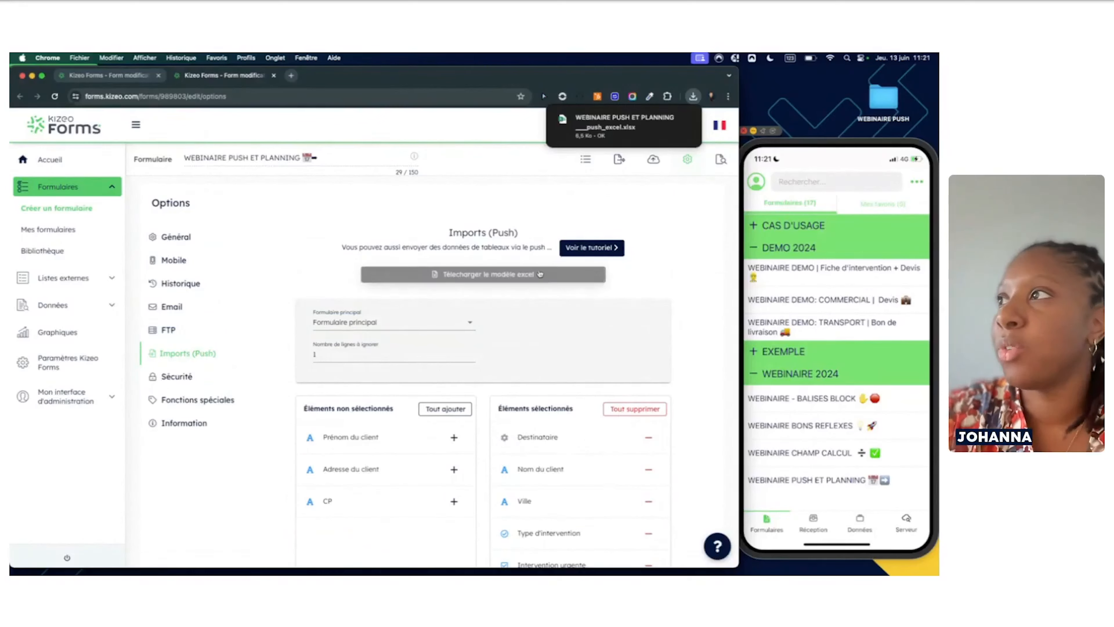
pyautogui.click(693, 96)
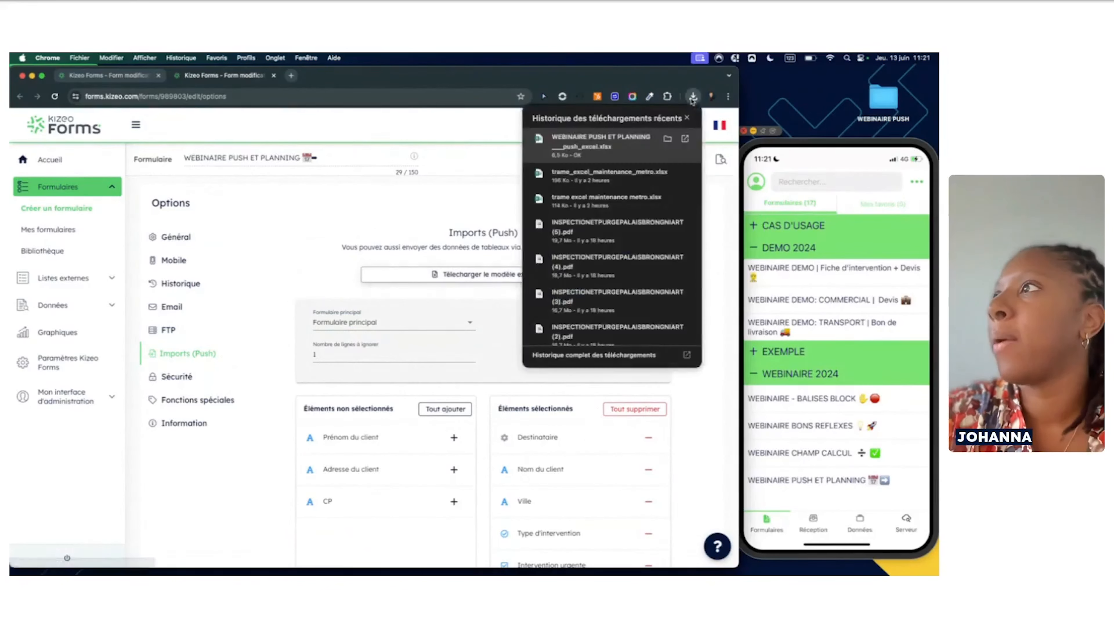
pyautogui.click(632, 143)
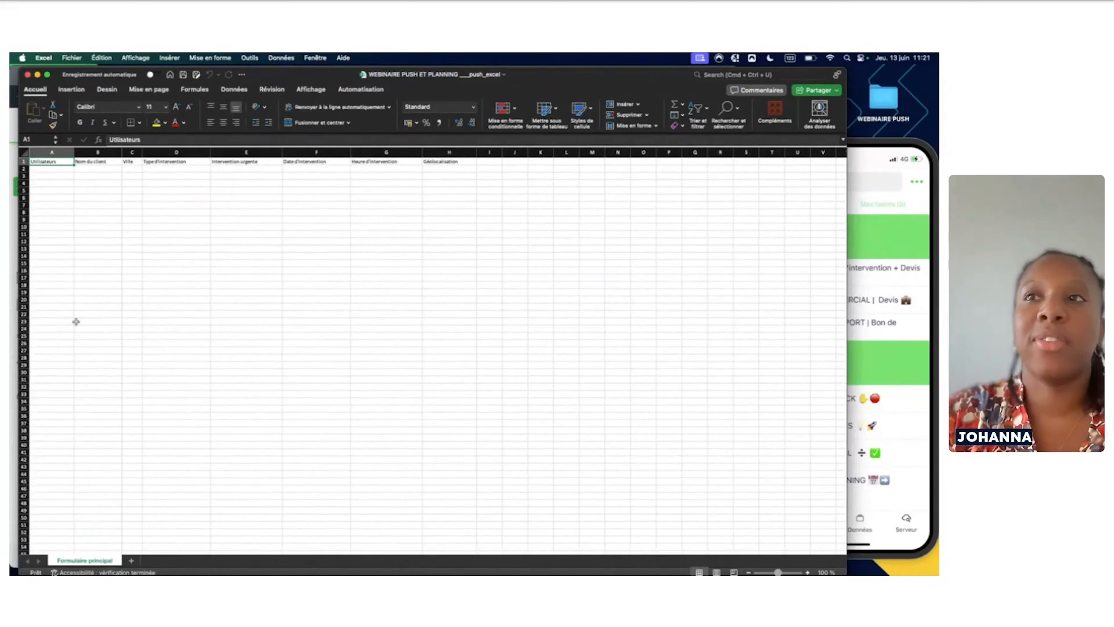
# Enter a user name in A2, a second user in A3, and the client's name in B2
pyautogui.click(64, 170)
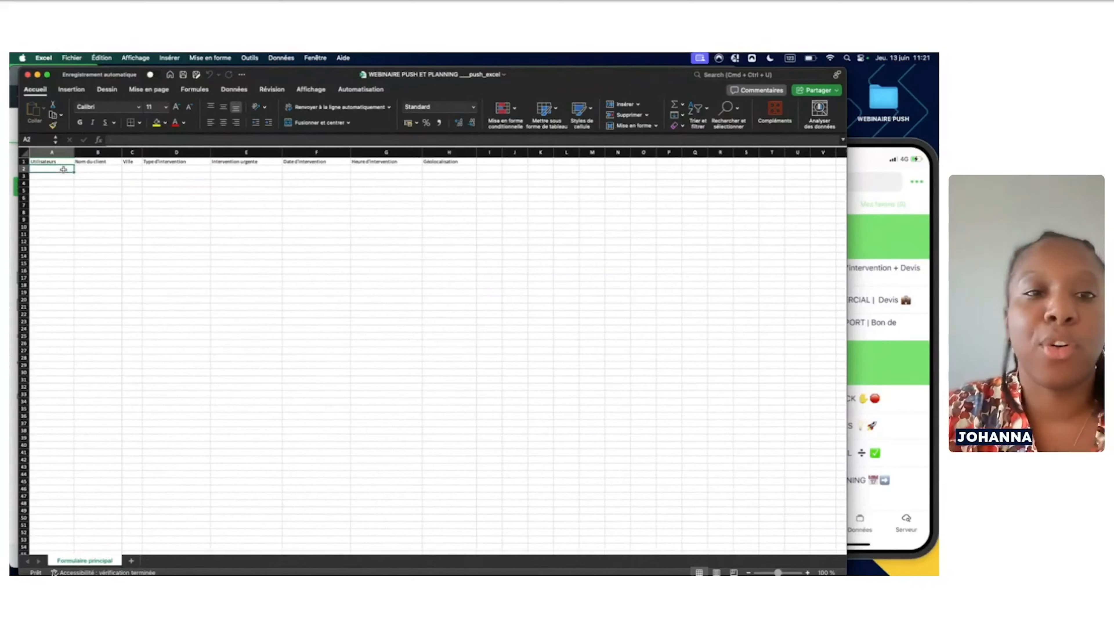
pyautogui.write('Johanna')
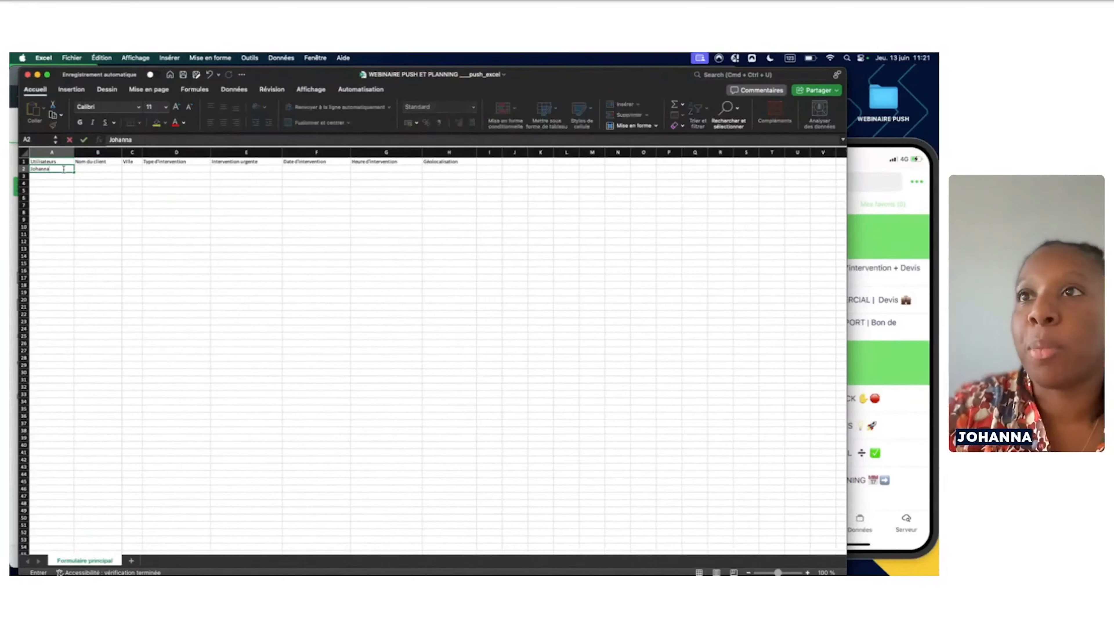
pyautogui.click(66, 178)
pyautogui.write('Bastien')
pyautogui.click(101, 168)
pyautogui.write('i')
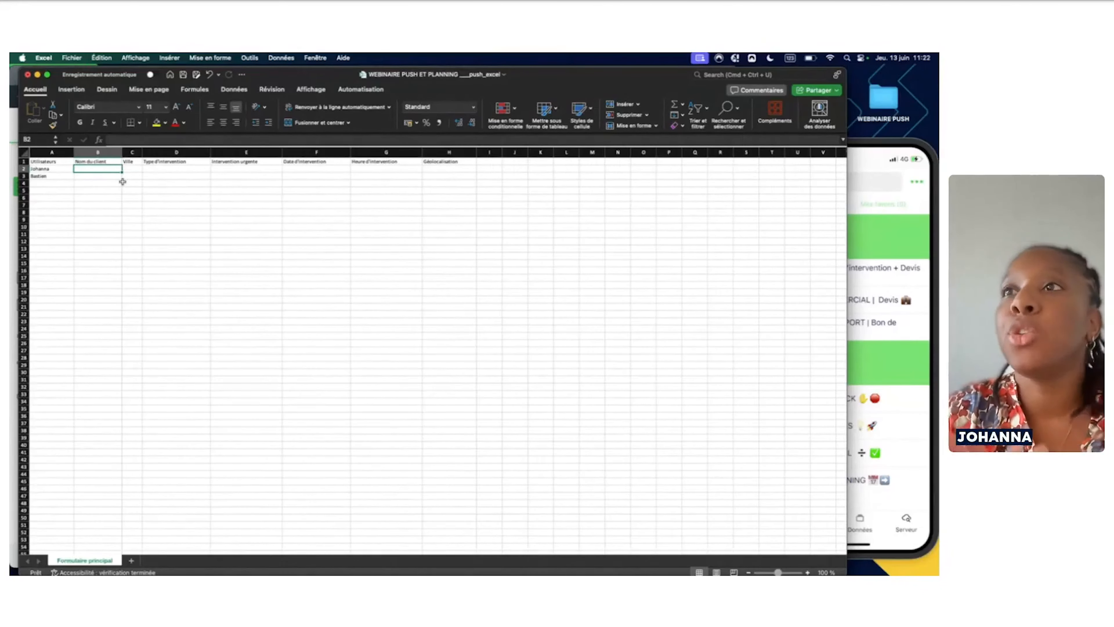
pyautogui.write('Martinez')
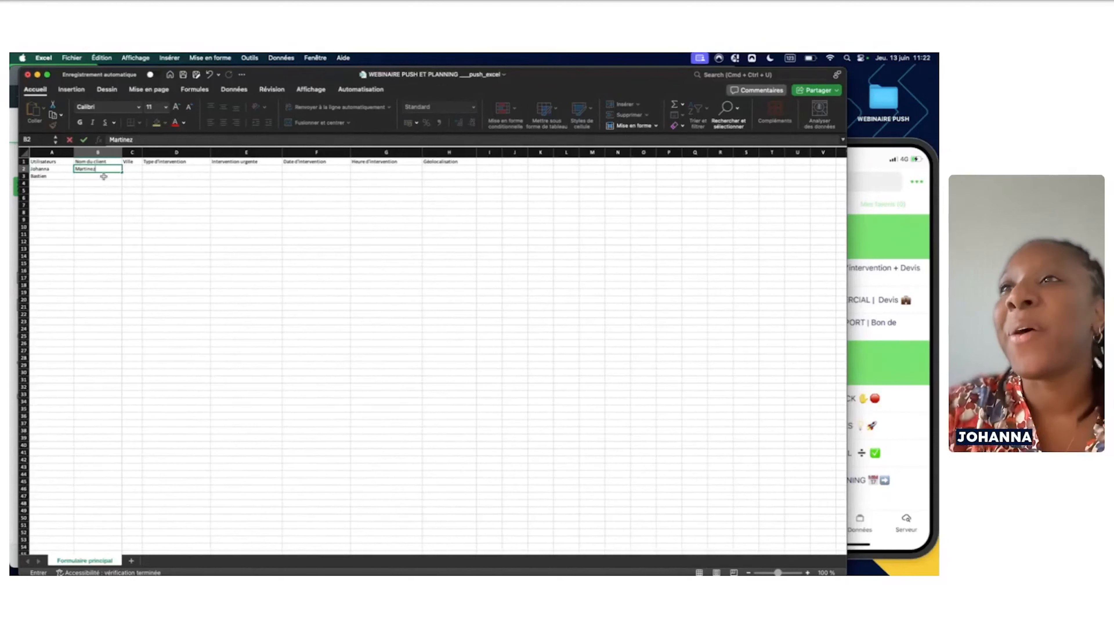
pyautogui.click(131, 169)
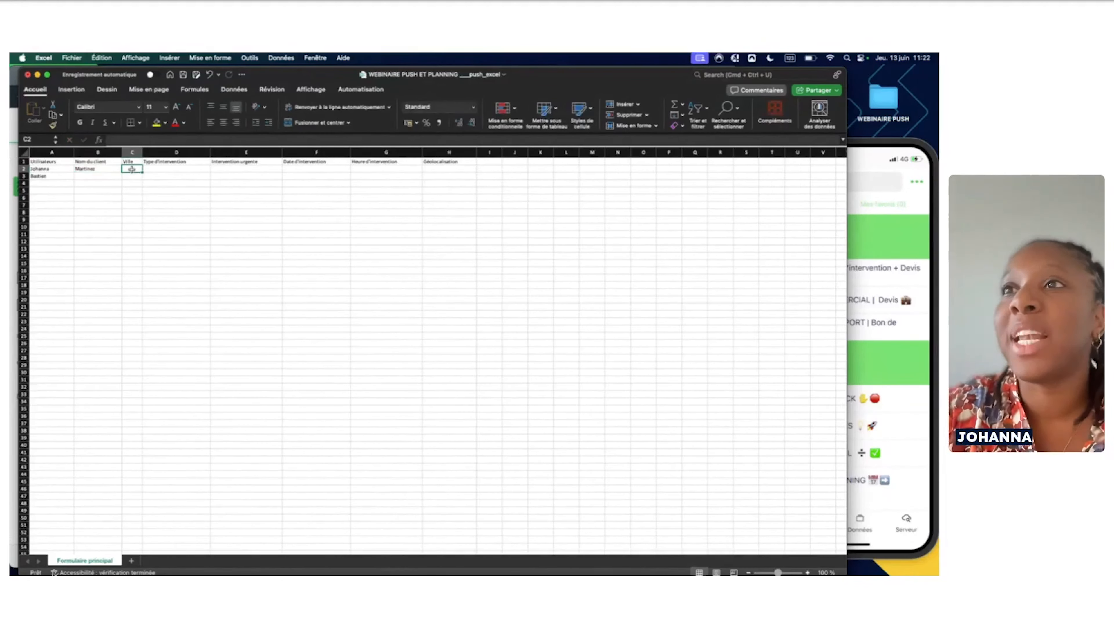
# Fill row 2 with Paris, Réparation, urgency 1, date 13/06/2024 and time 12:30
pyautogui.write('Par')
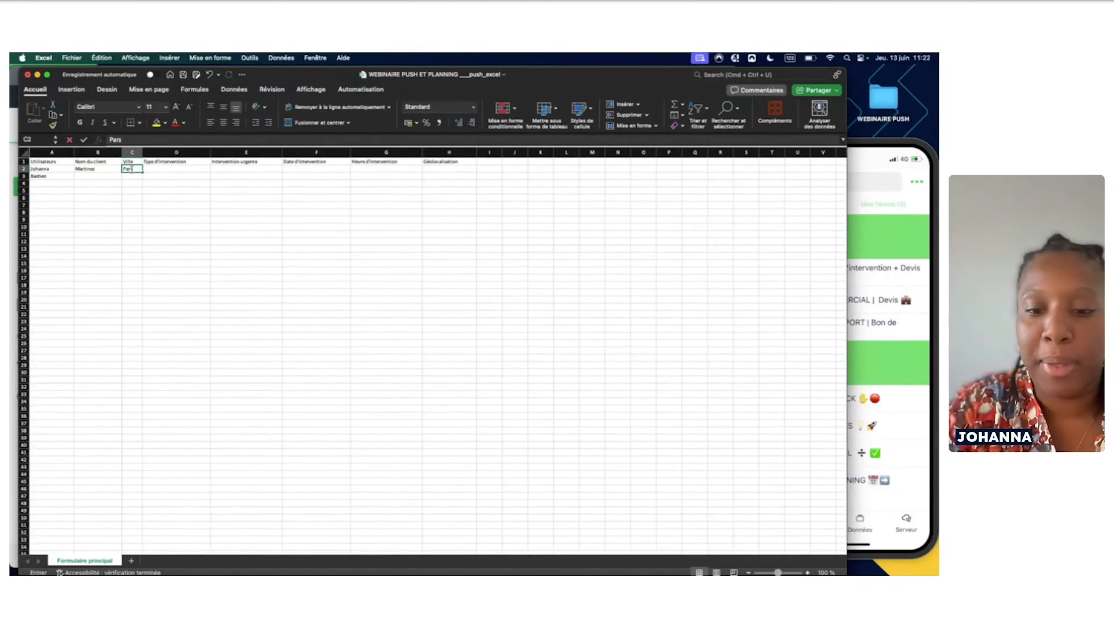
pyautogui.write('is')
pyautogui.press('Tab')
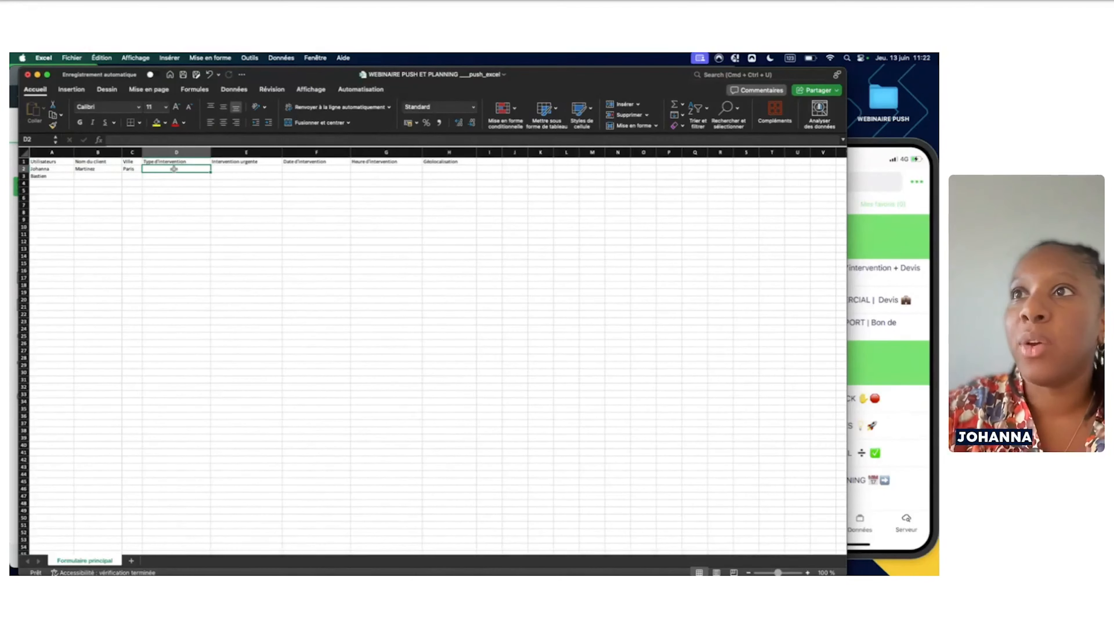
pyautogui.write('Réparation')
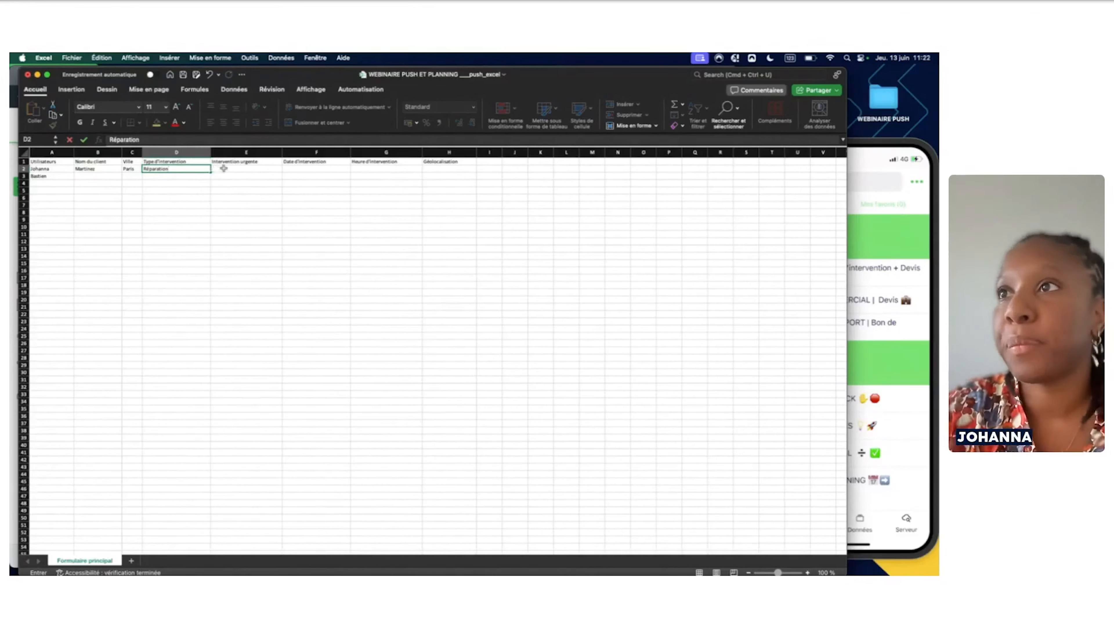
pyautogui.click(224, 169)
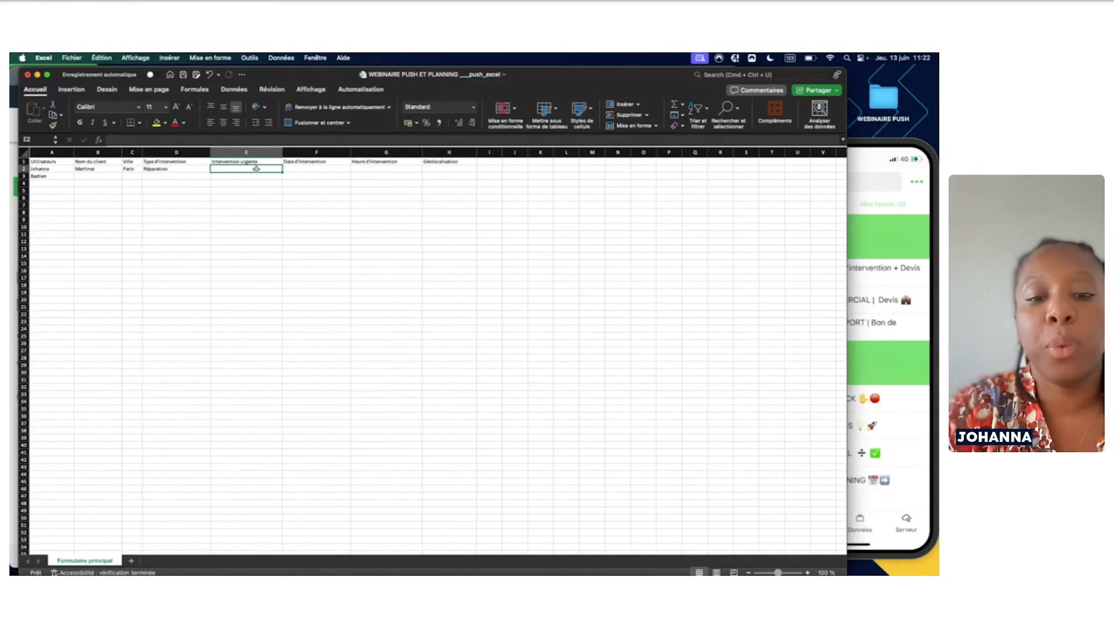
pyautogui.write('1')
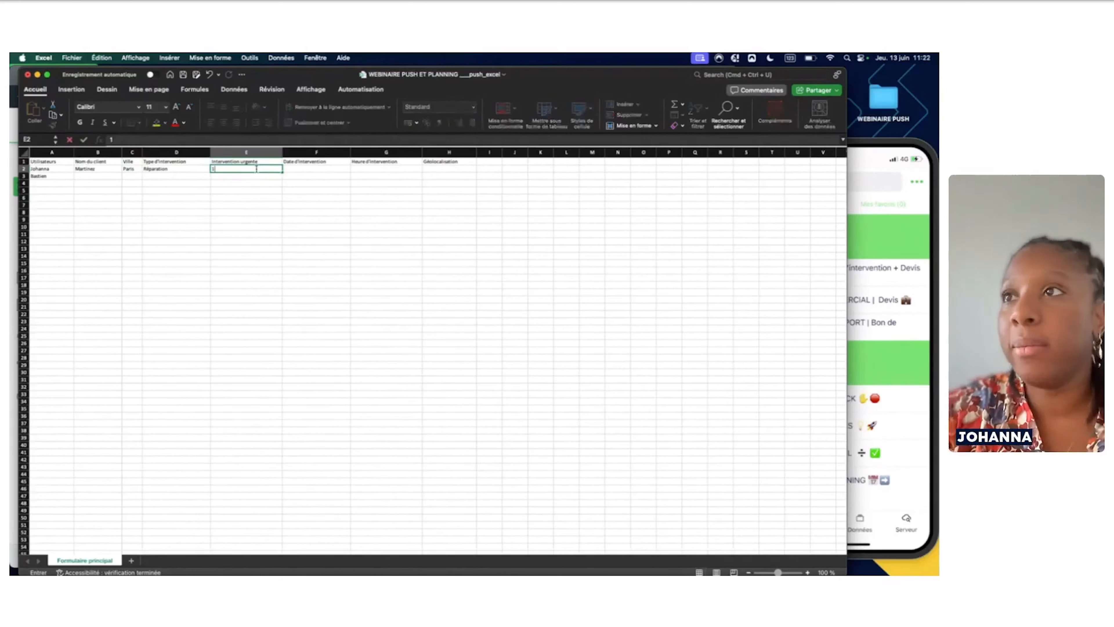
pyautogui.click(299, 168)
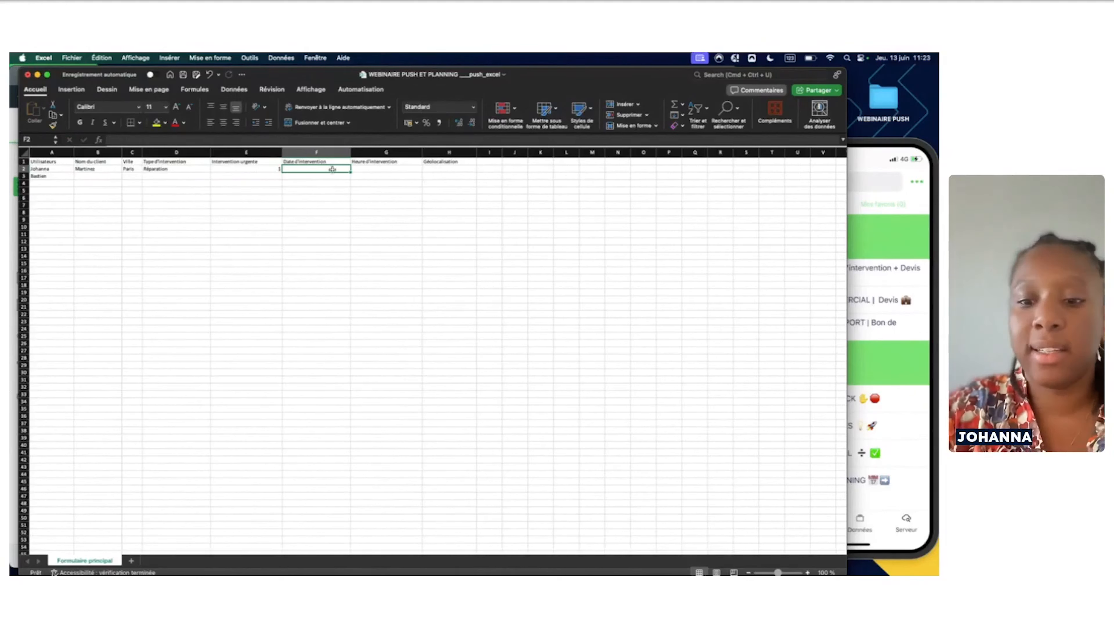
pyautogui.write('13/06/')
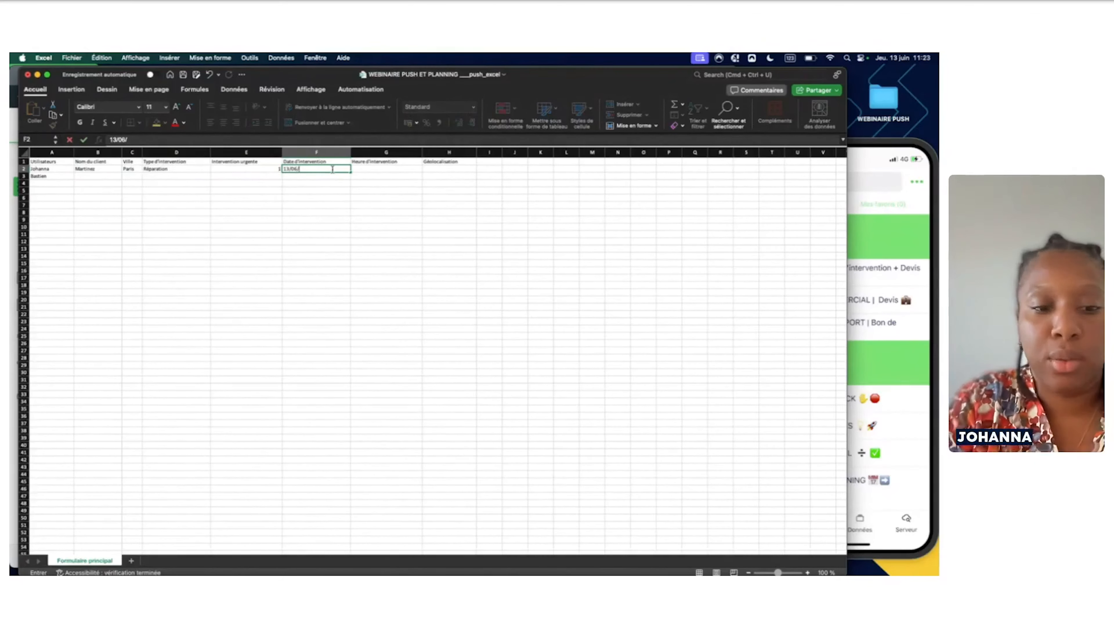
pyautogui.write('2024')
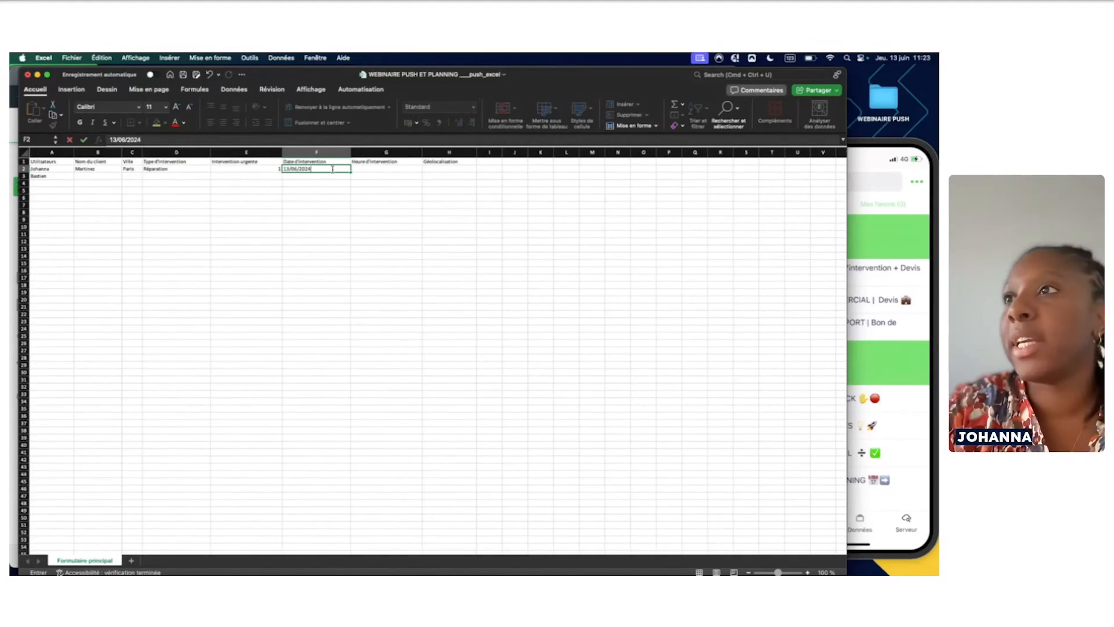
pyautogui.click(360, 171)
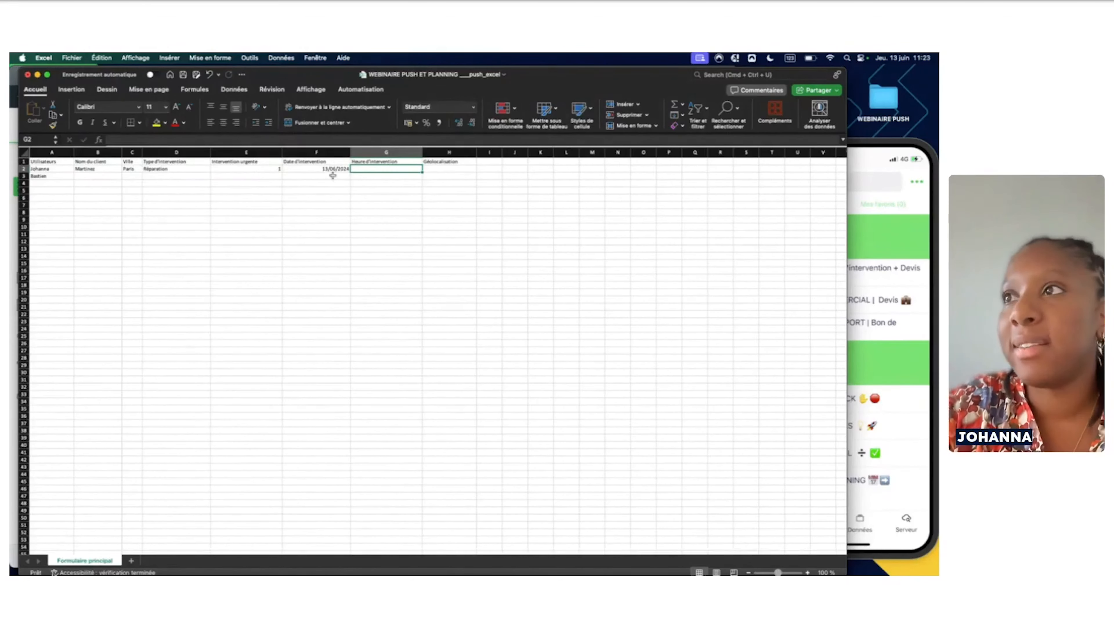
pyautogui.write('1')
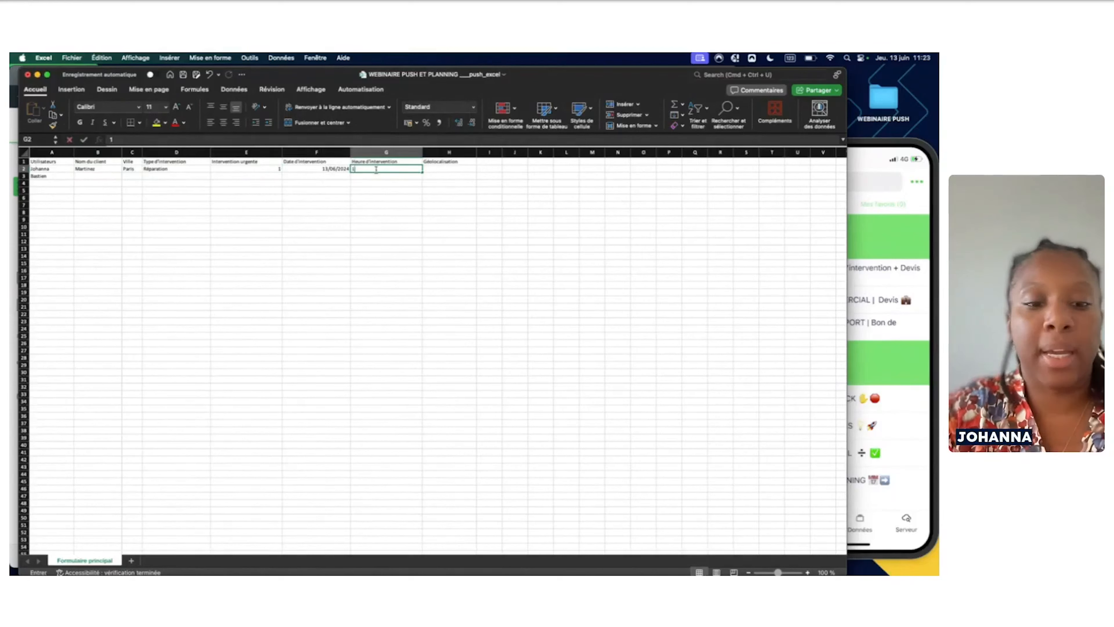
pyautogui.write('2:30')
pyautogui.press('Return')
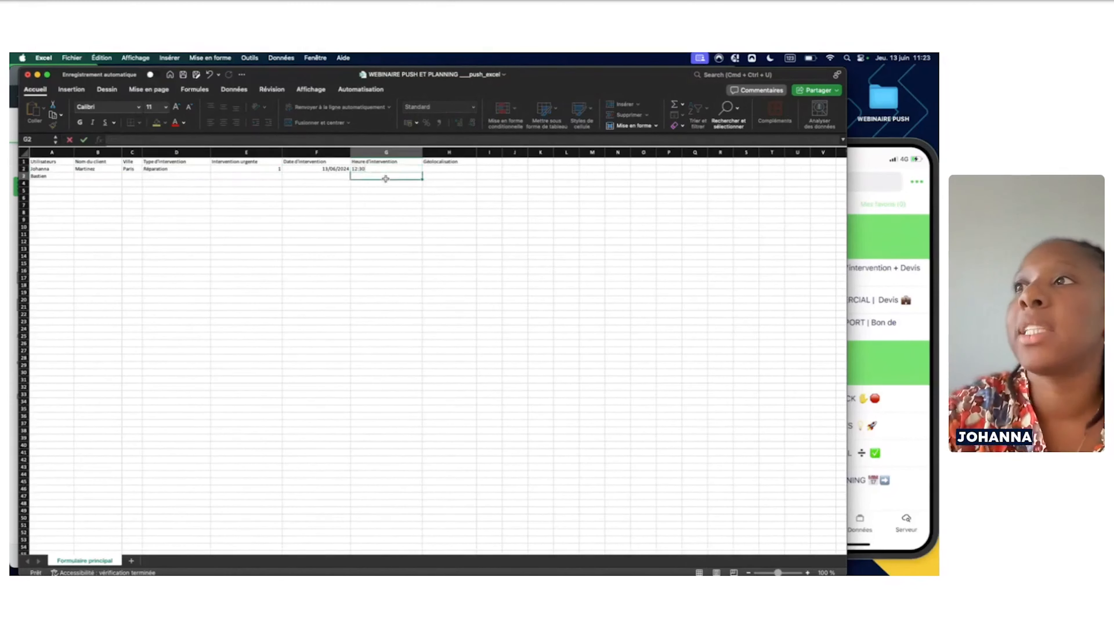
pyautogui.click(438, 167)
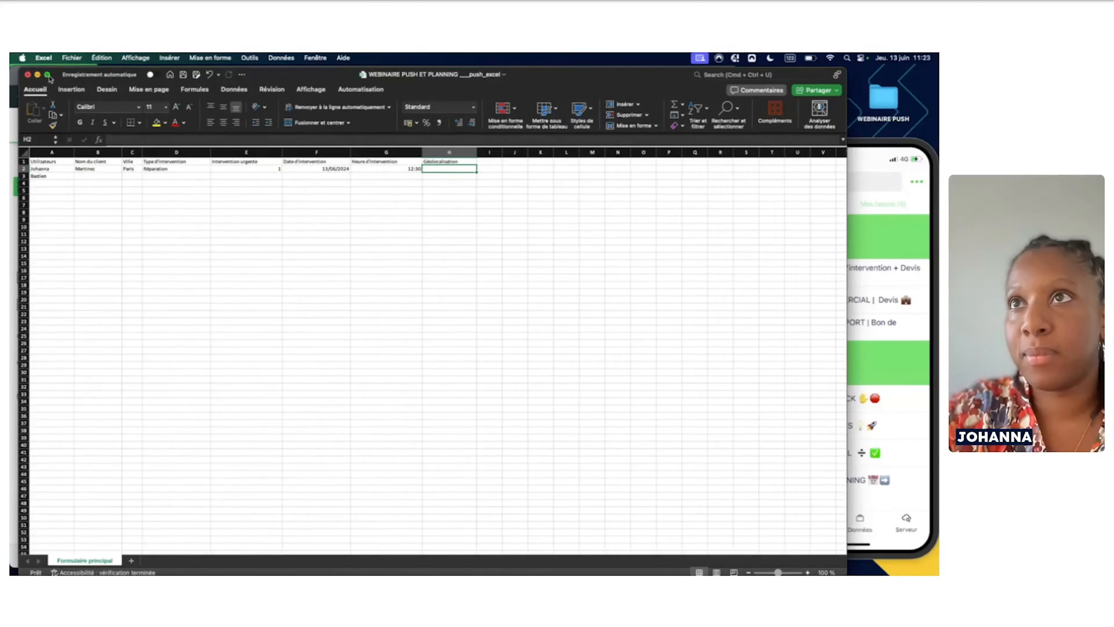
# Close the push template workbook without saving the changes
pyautogui.moveTo(48, 76)
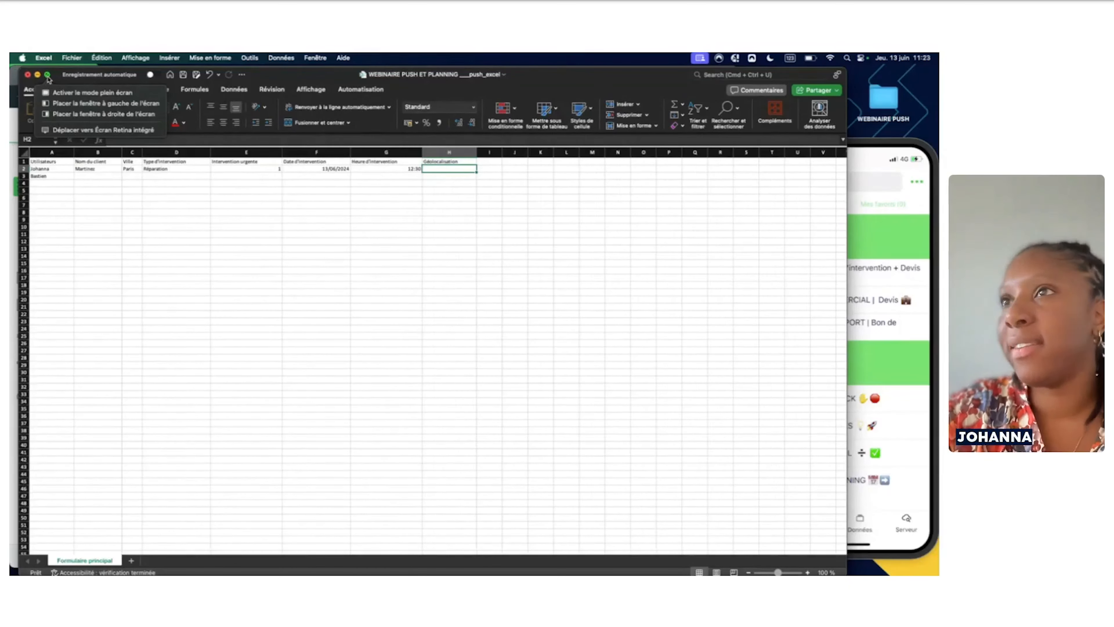
pyautogui.click(48, 75)
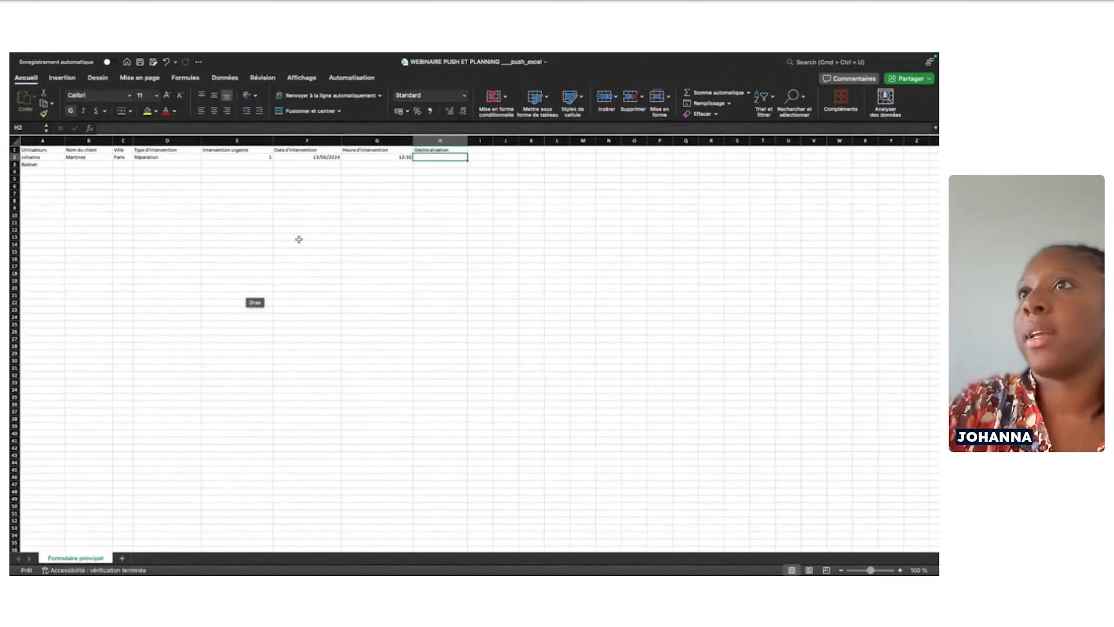
pyautogui.moveTo(90, 54)
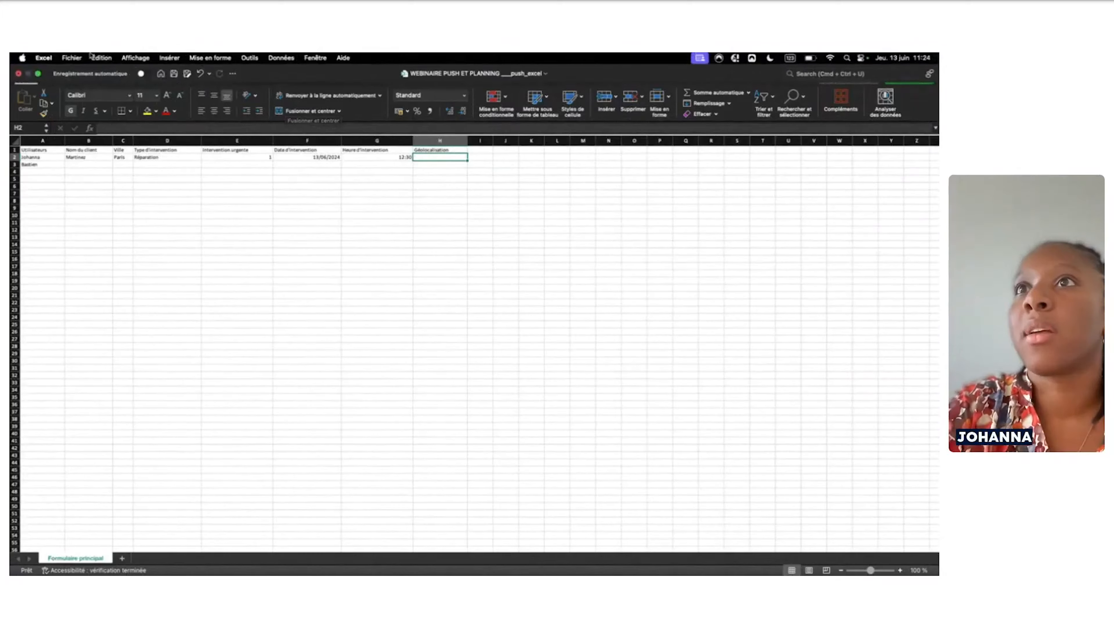
pyautogui.click(20, 74)
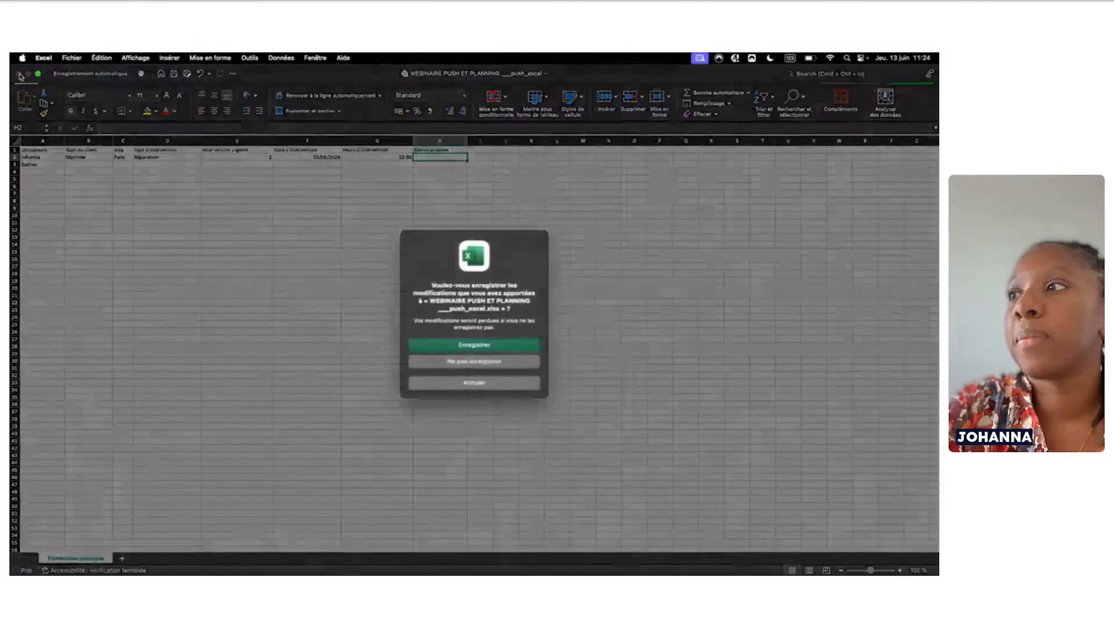
pyautogui.click(461, 361)
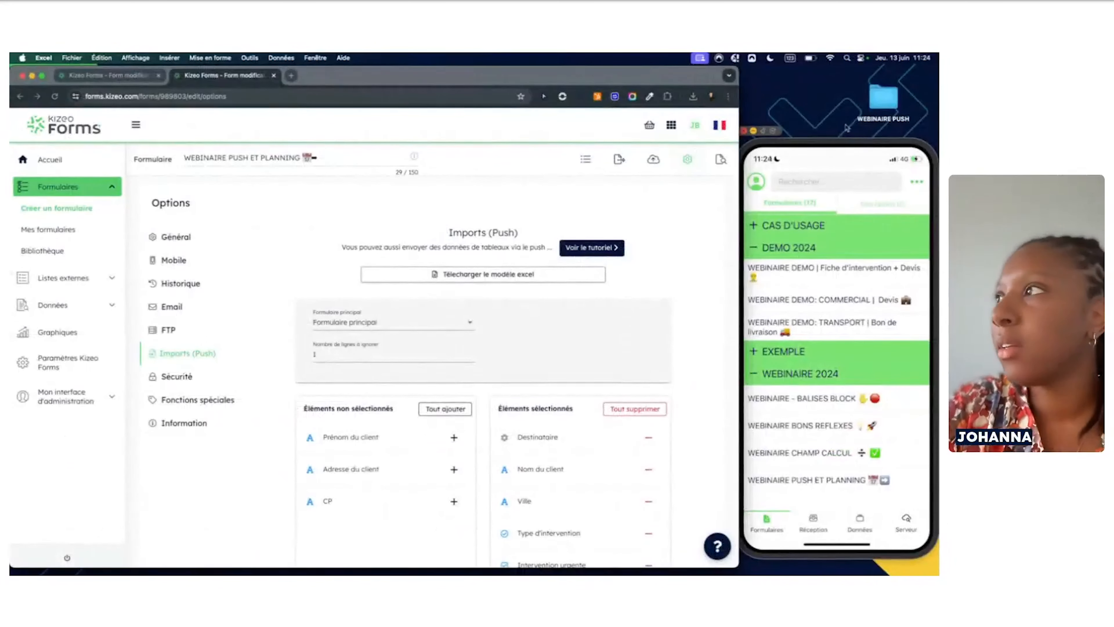
# Open Import Push Simple.xlsx from the desktop WEBINAIRE PUSH folder in full-screen Excel
pyautogui.click(882, 105)
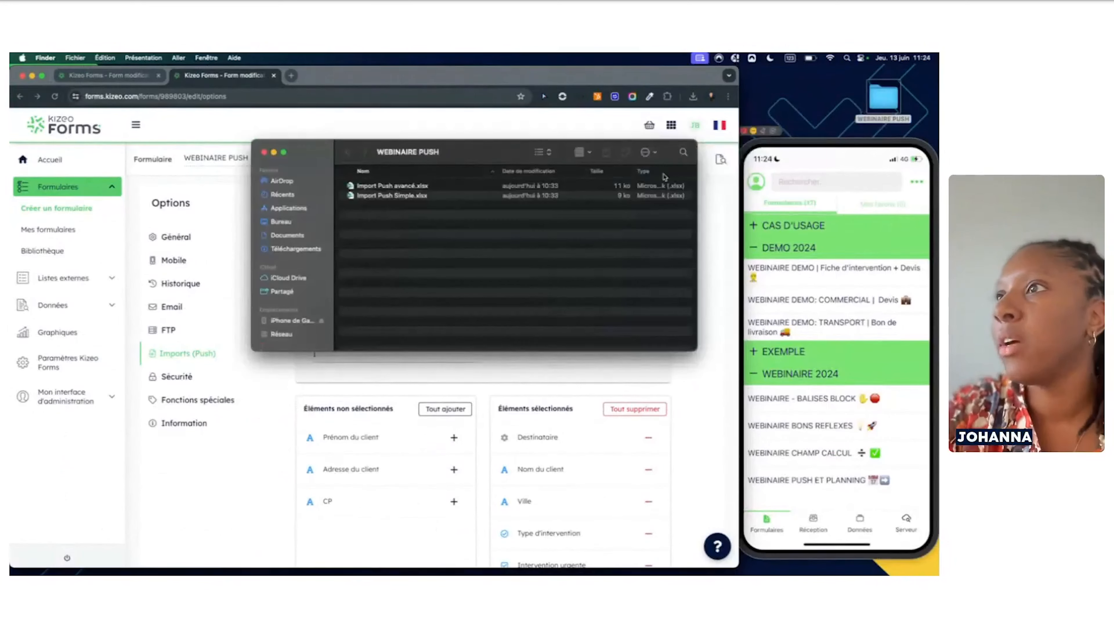
pyautogui.doubleClick(436, 197)
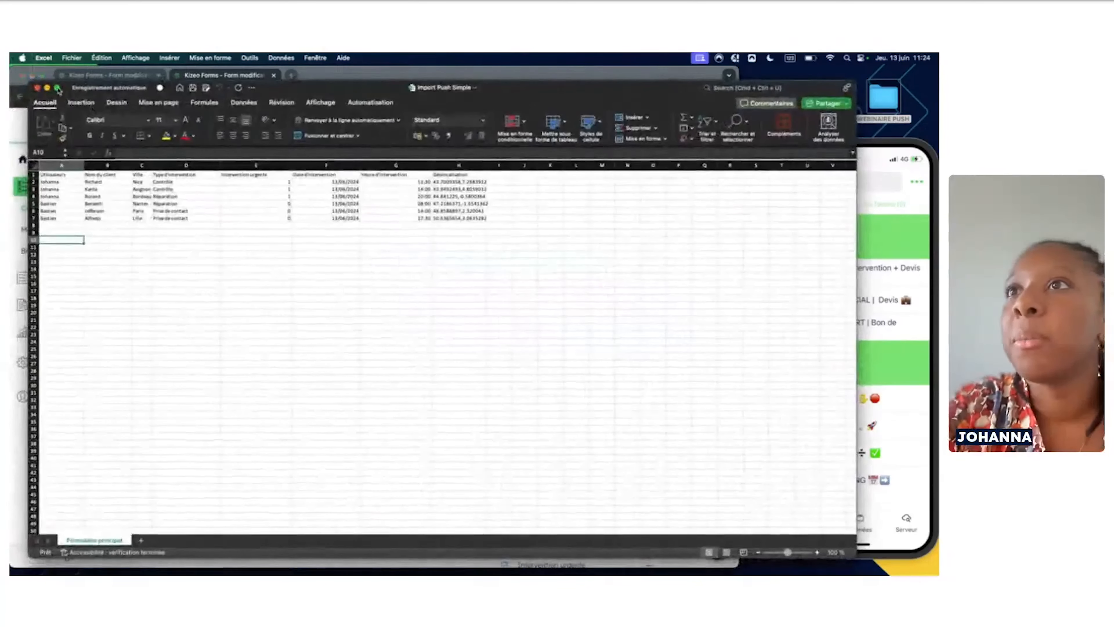
pyautogui.click(57, 88)
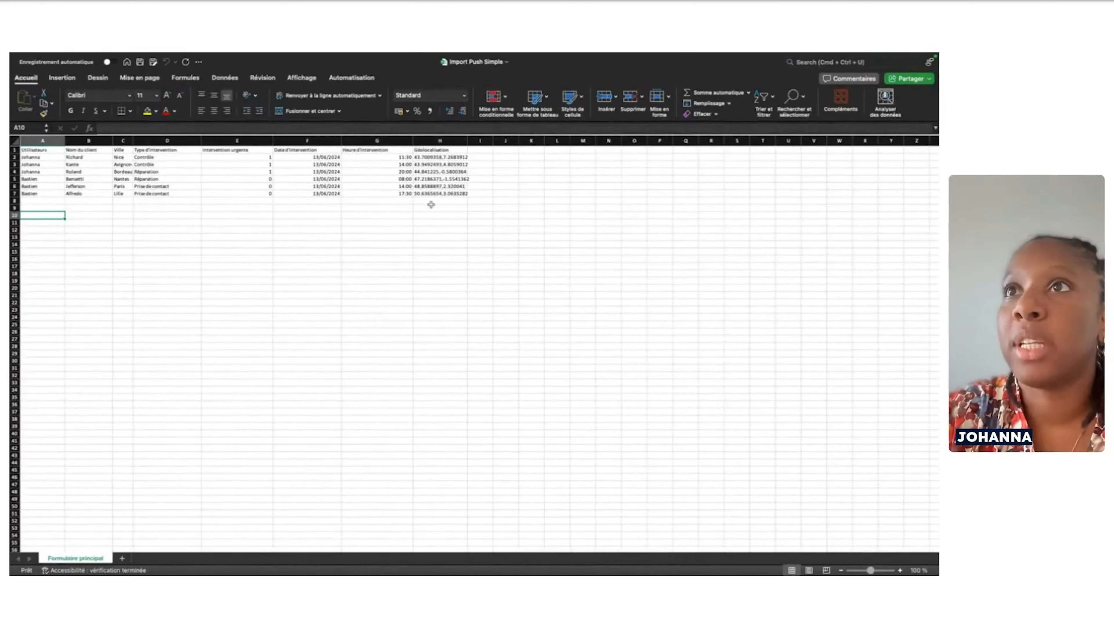
pyautogui.moveTo(31, 59)
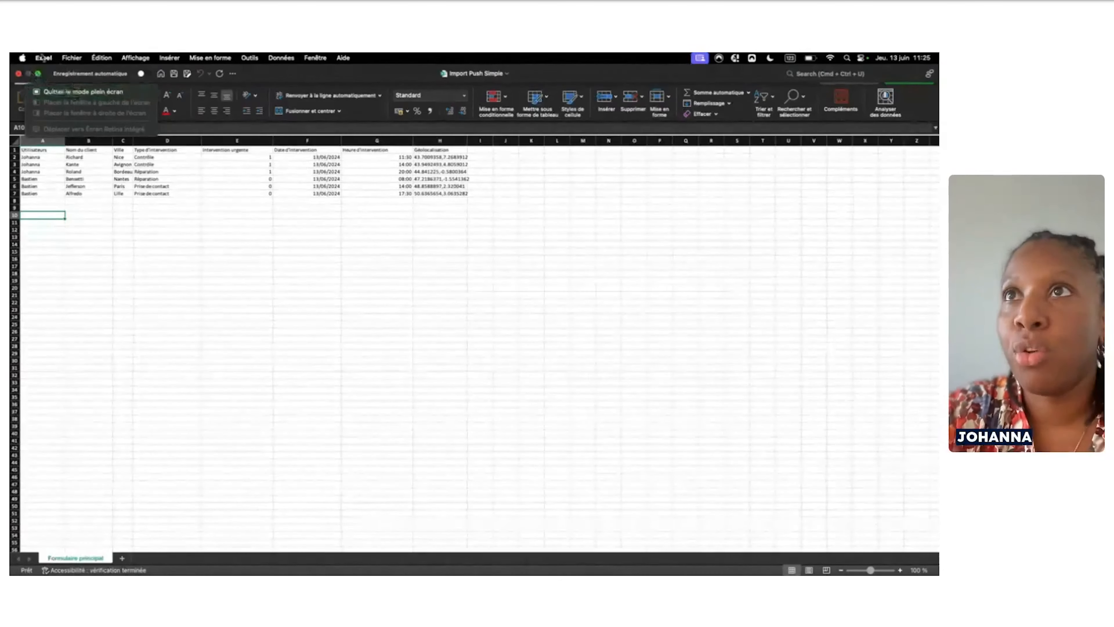
# Close Excel and the WEBINAIRE PUSH folder, then open the form's empty data history
pyautogui.click(19, 75)
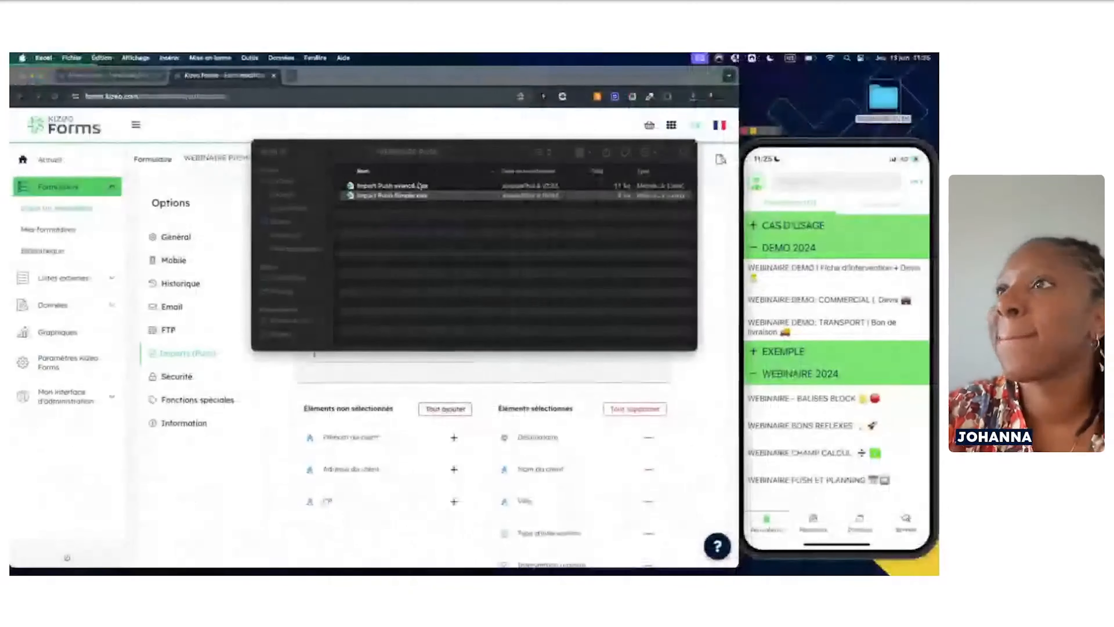
pyautogui.click(263, 153)
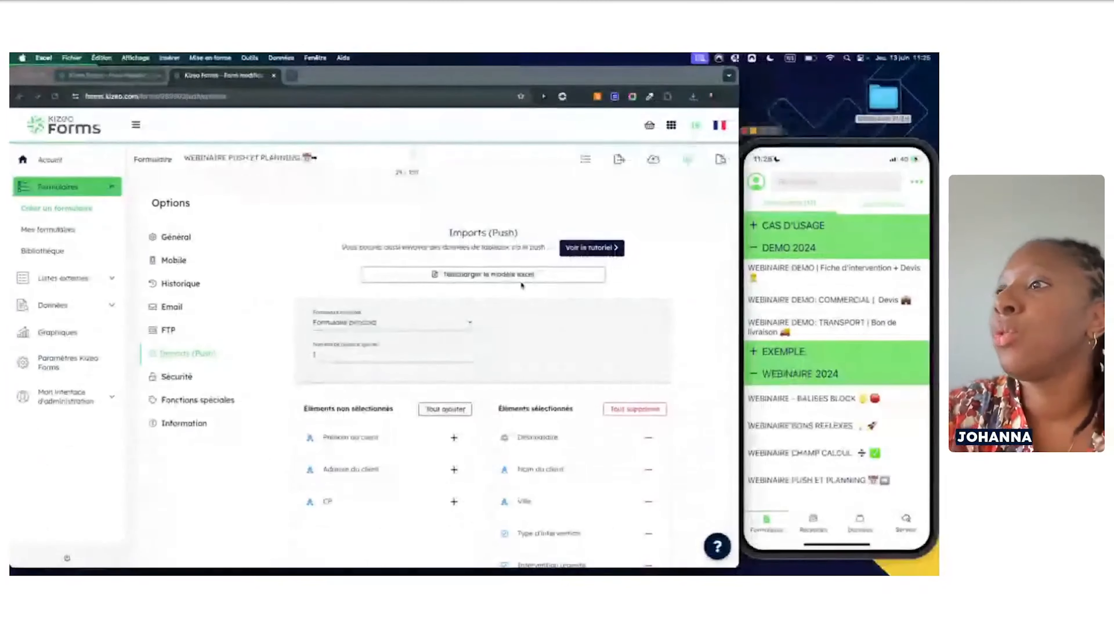
pyautogui.scroll(-3, 446, 336)
pyautogui.scroll(2, 446, 335)
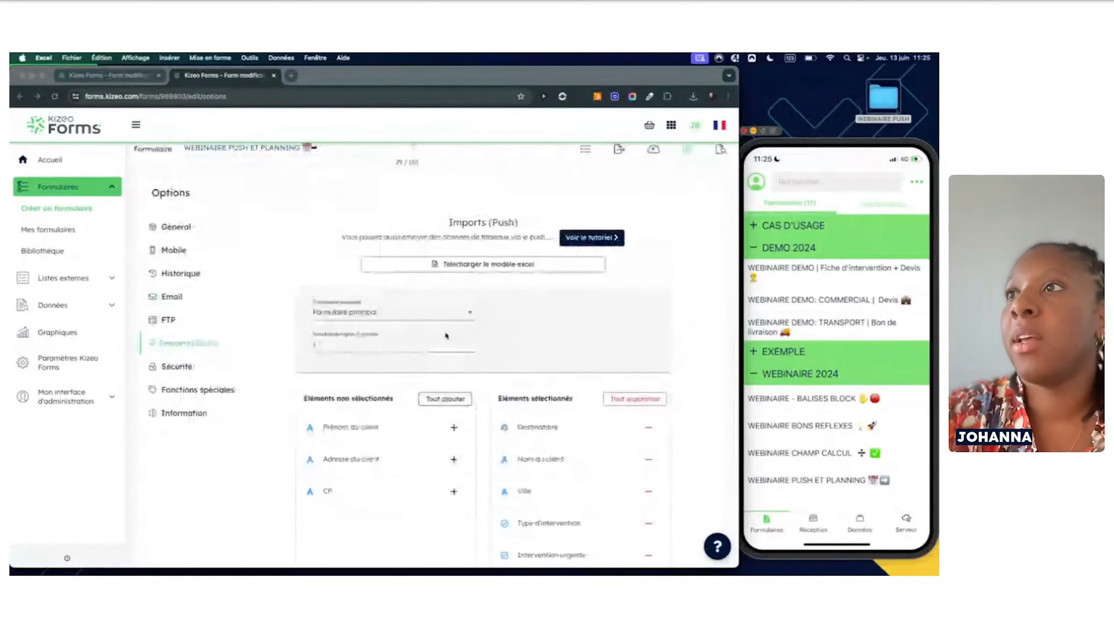
pyautogui.scroll(1, 349, 204)
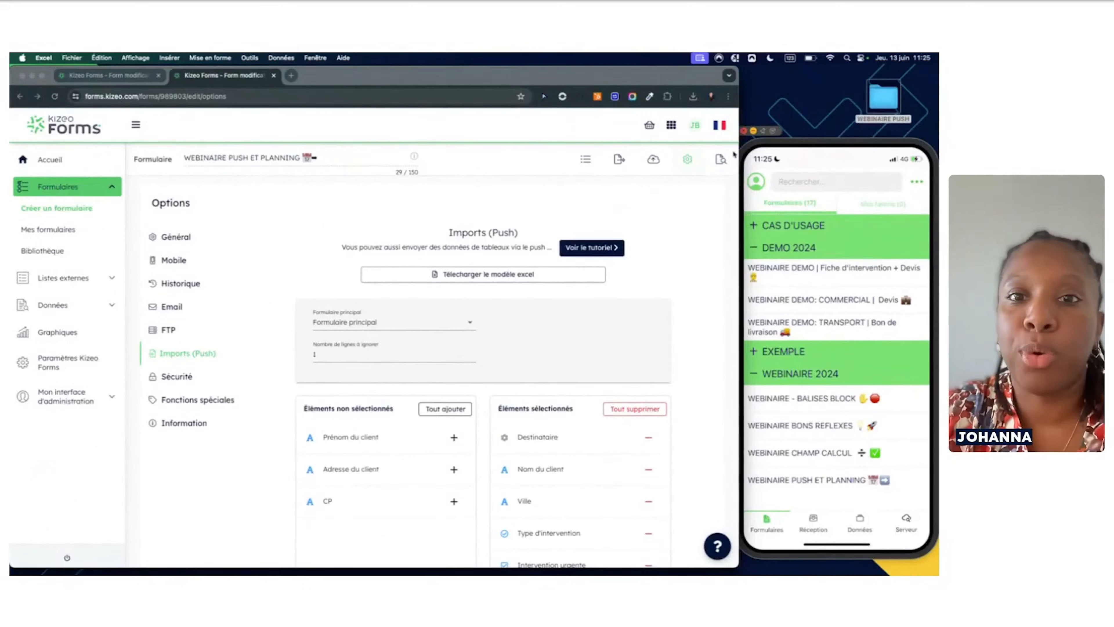
pyautogui.click(720, 160)
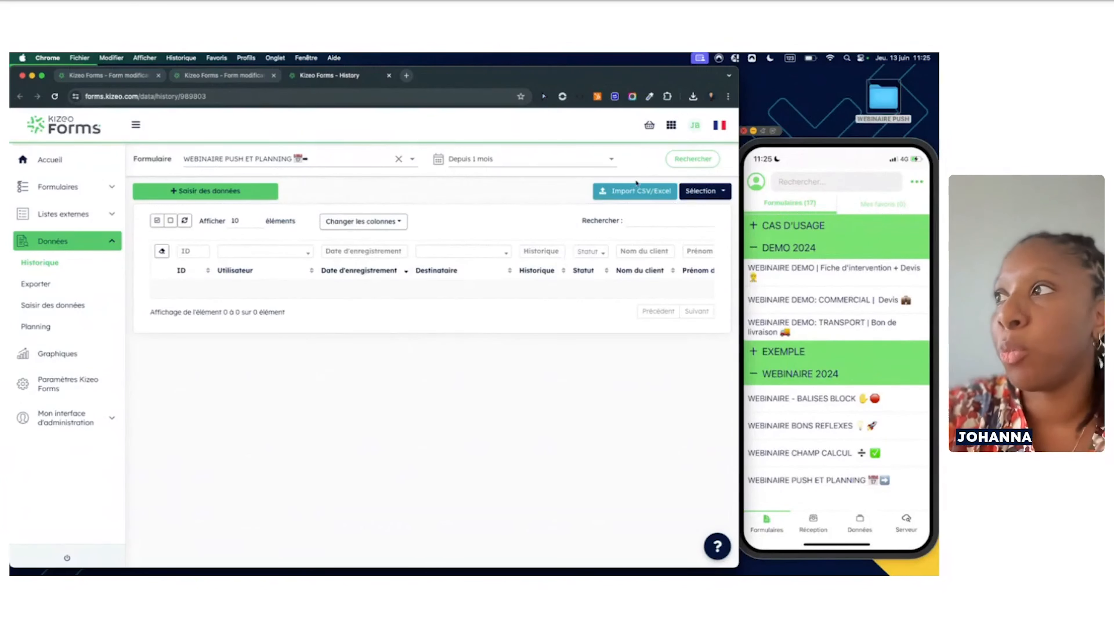
# Import Import Push Simple.xlsx from Bureau > WEBINAIRE PUSH, adding 6 history rows
pyautogui.click(630, 197)
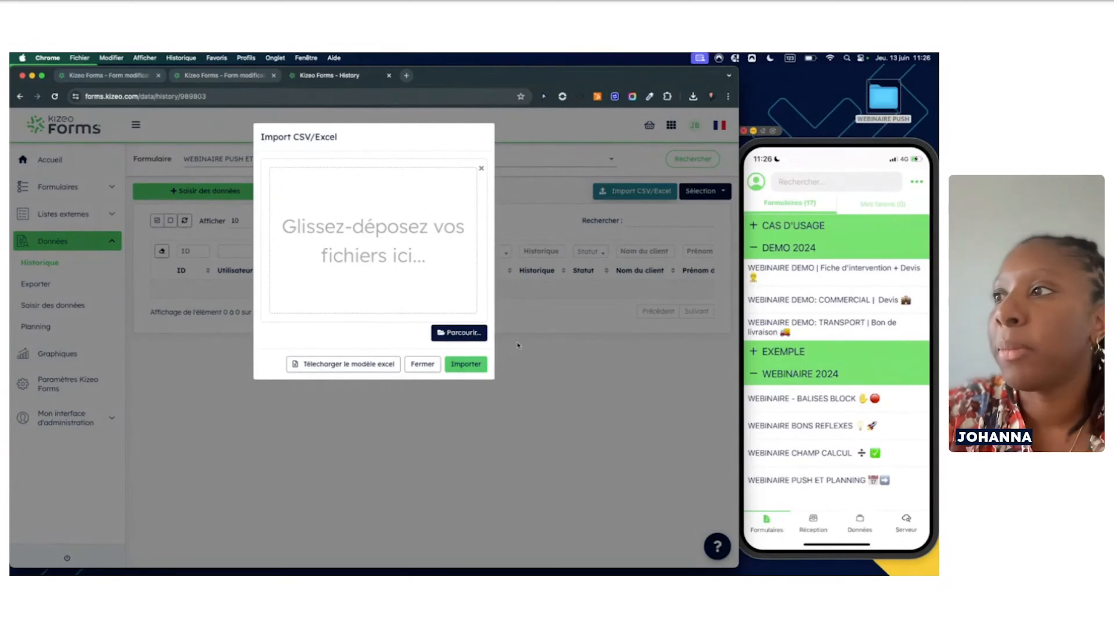
pyautogui.click(469, 334)
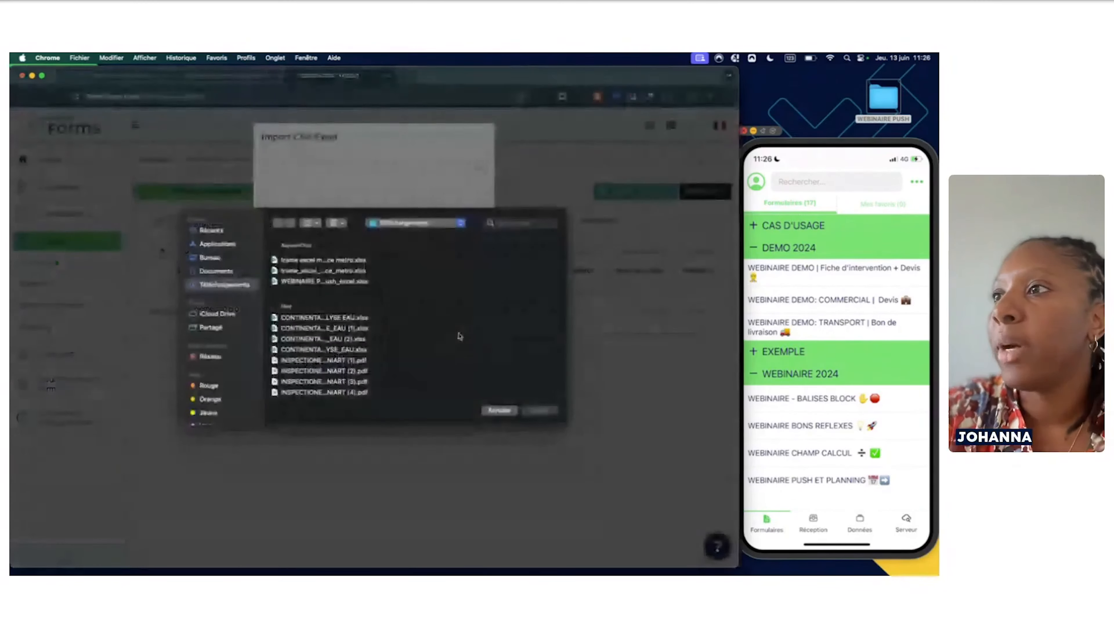
pyautogui.click(203, 267)
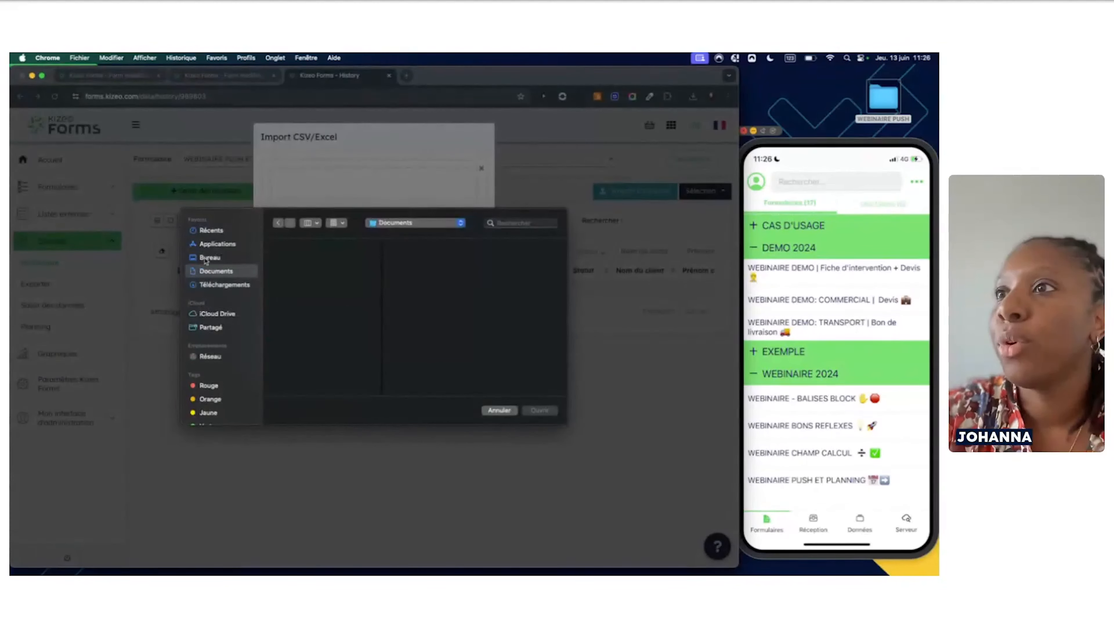
pyautogui.click(206, 259)
pyautogui.click(305, 261)
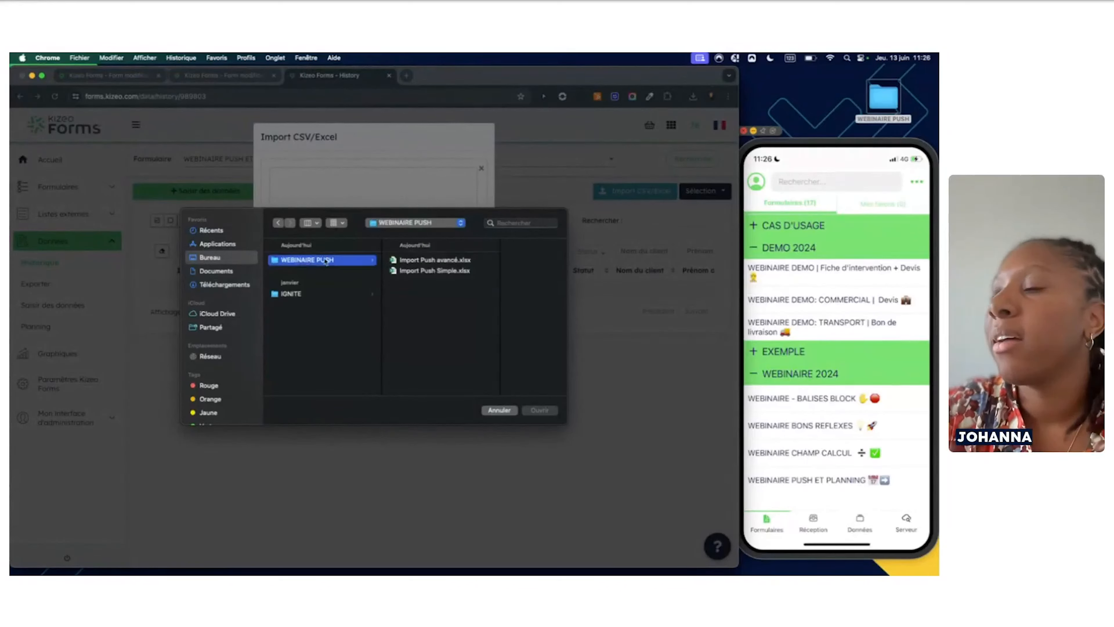
pyautogui.click(412, 271)
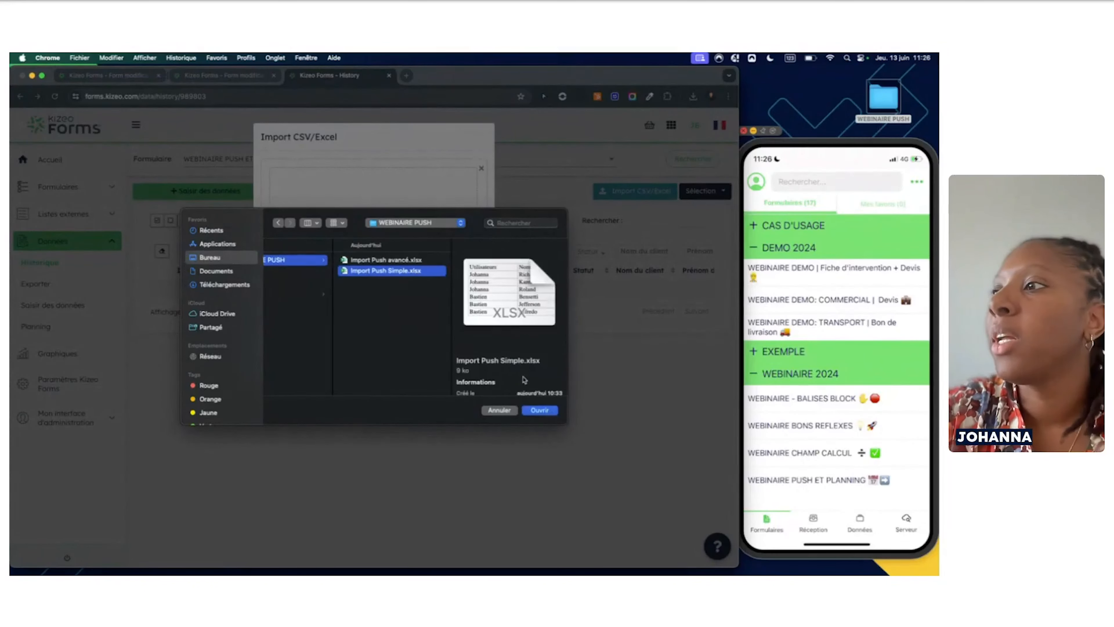
pyautogui.click(540, 410)
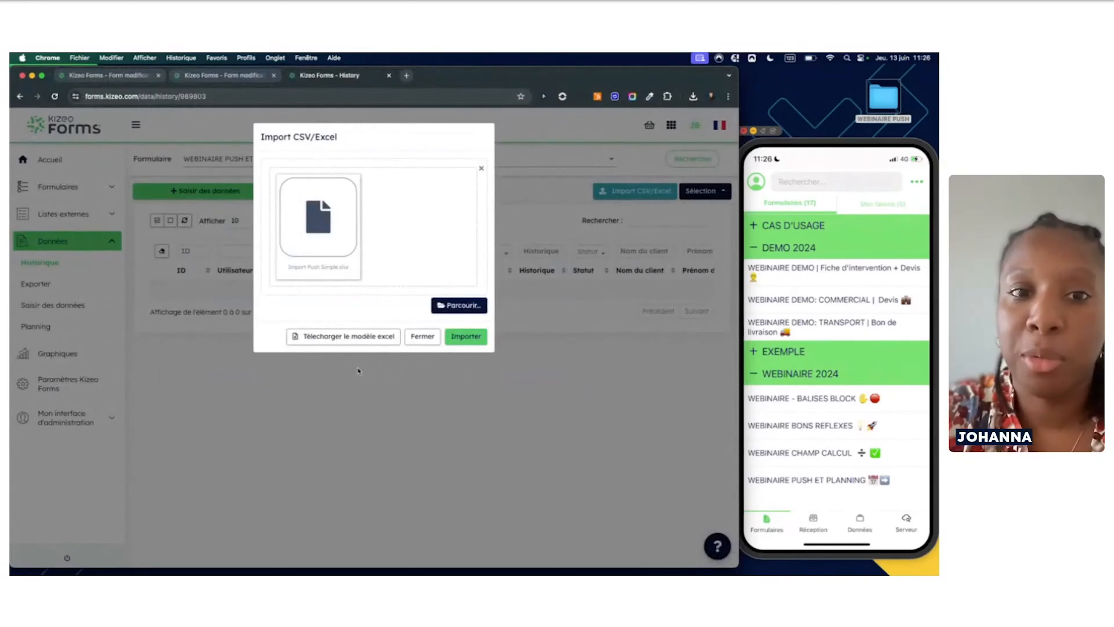
pyautogui.click(464, 339)
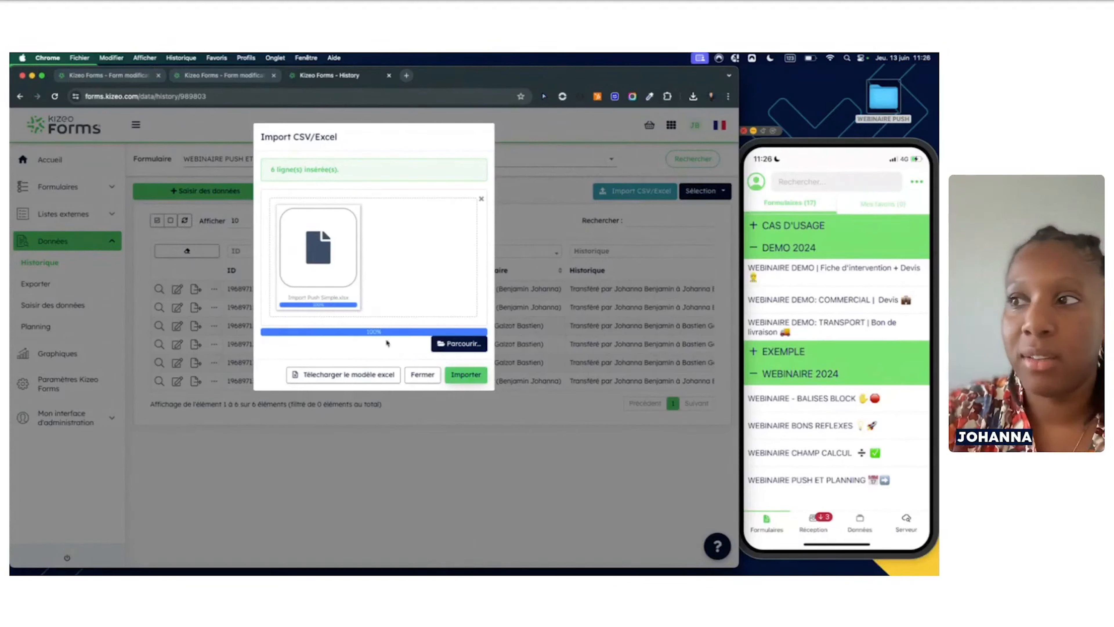
# Close the import window and review the columns of the six imported history entries
pyautogui.click(421, 381)
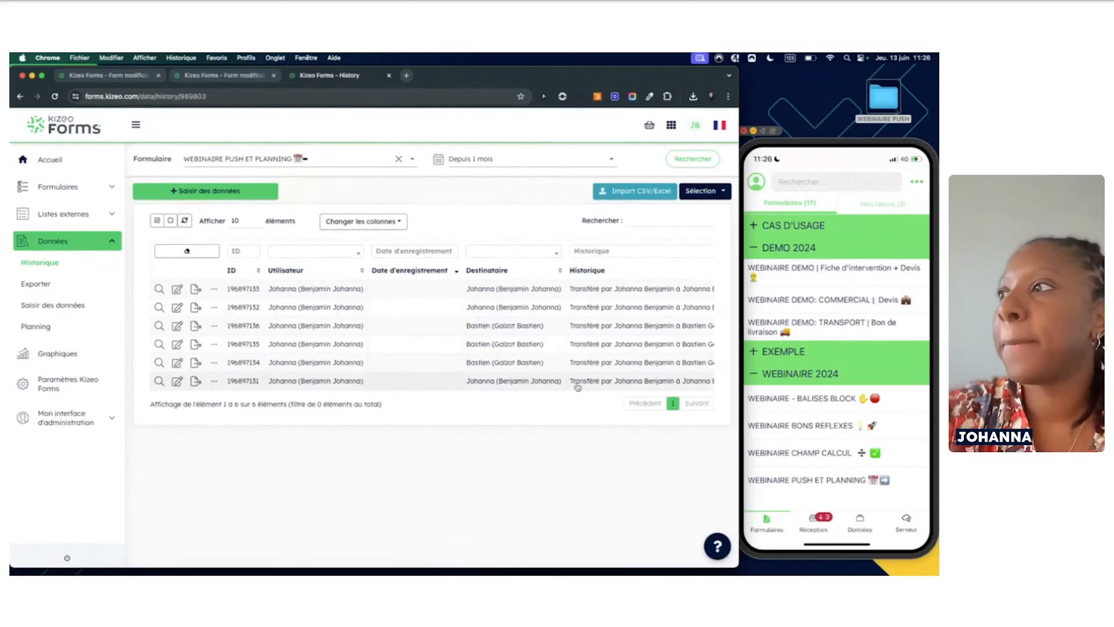
pyautogui.hscroll(5, 549, 364)
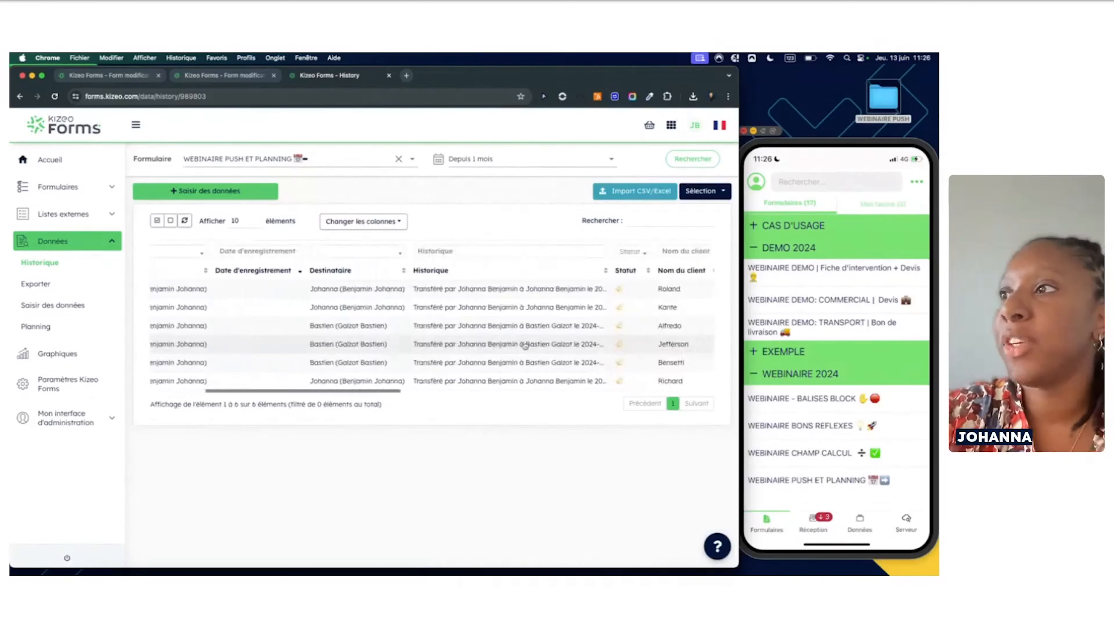
pyautogui.hscroll(4, 525, 345)
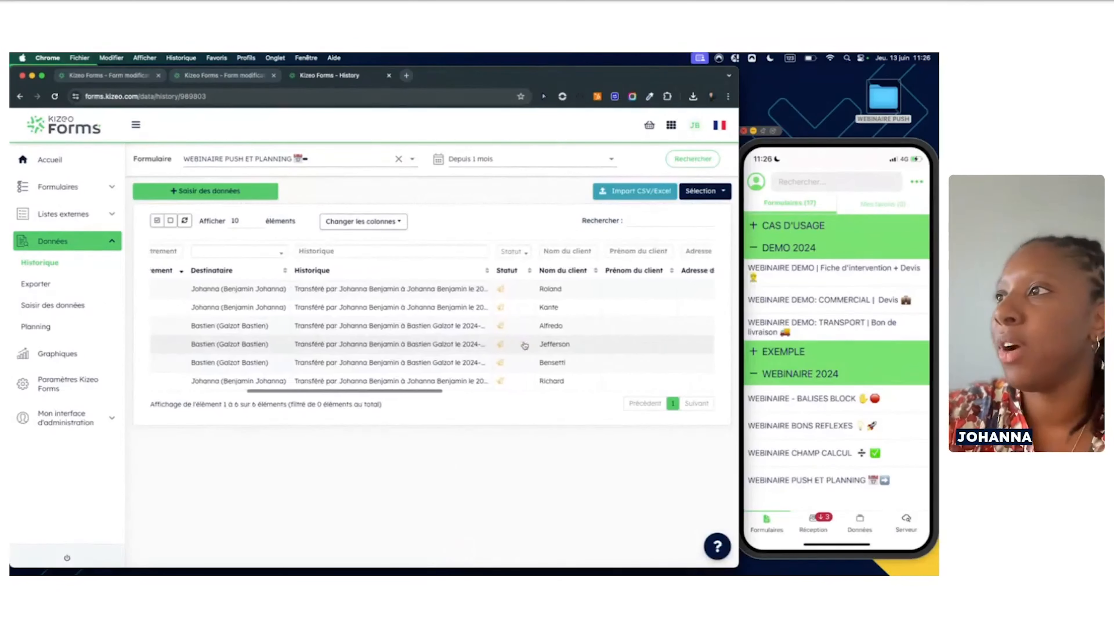
pyautogui.hscroll(2, 525, 346)
pyautogui.hscroll(-3, 525, 345)
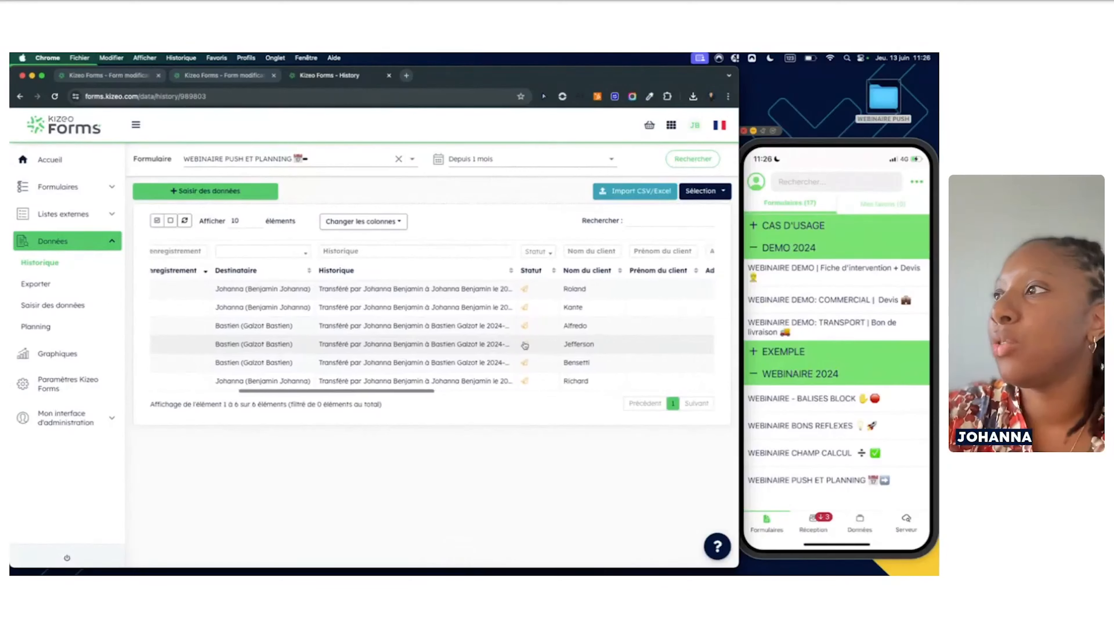
pyautogui.hscroll(10, 525, 345)
pyautogui.hscroll(6, 525, 346)
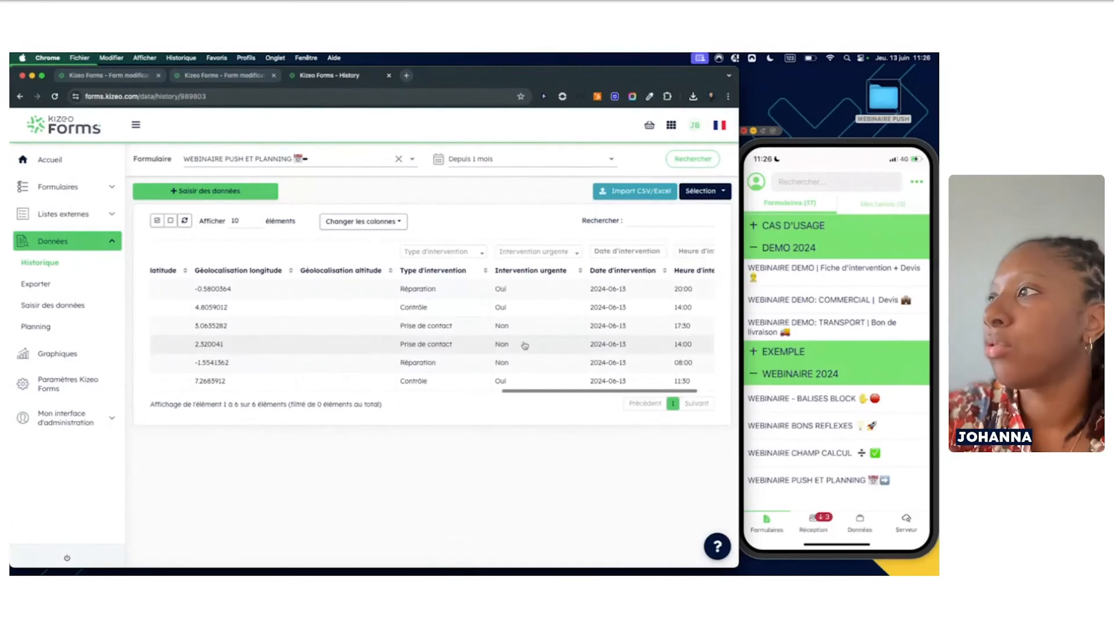
pyautogui.hscroll(-15, 525, 345)
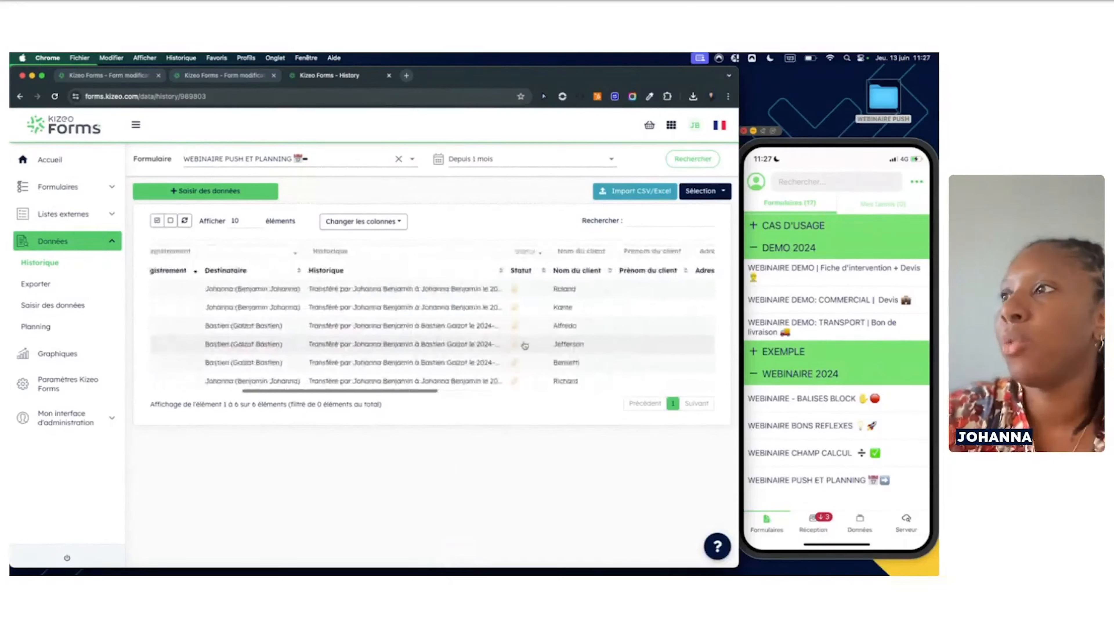
pyautogui.hscroll(-3, 525, 345)
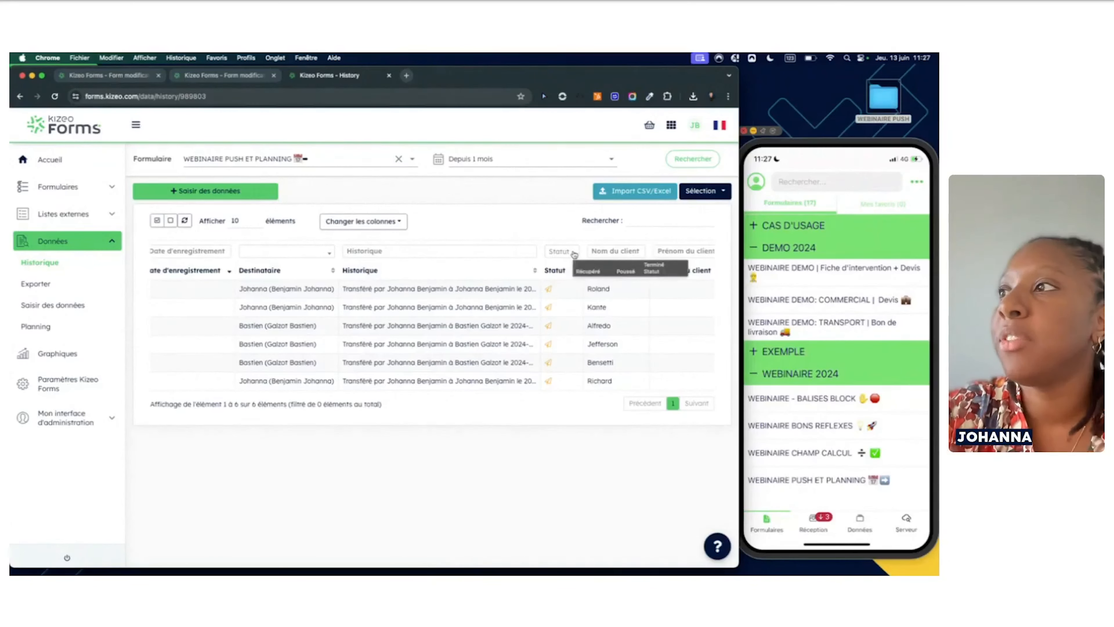
# Check the Statut filter options without applying one, then return to the Imports (Push) options tab
pyautogui.click(574, 255)
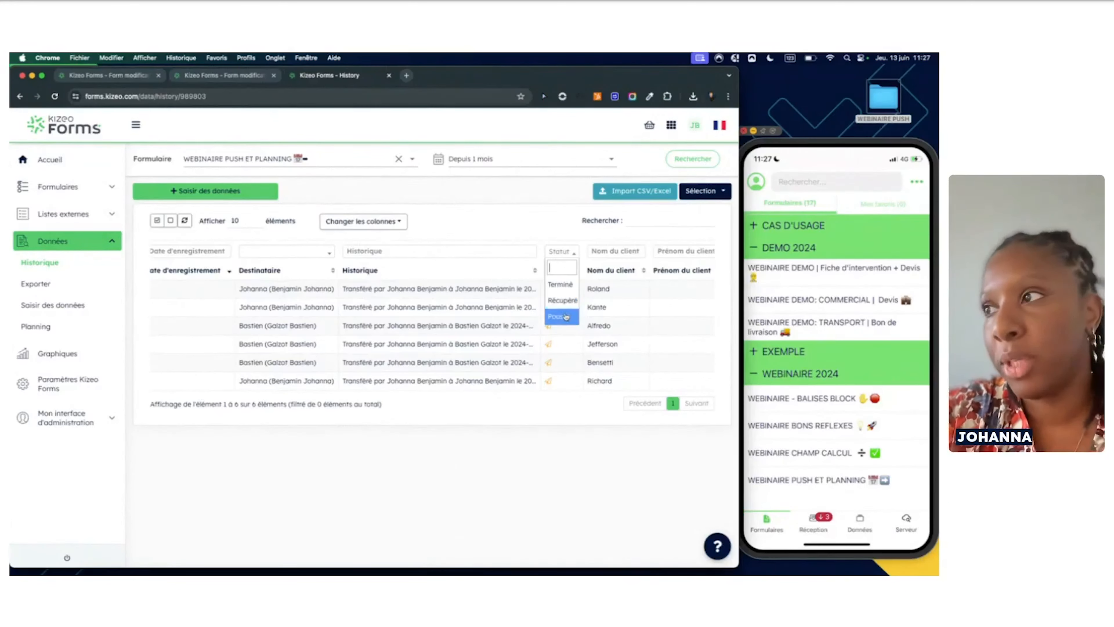
pyautogui.click(529, 438)
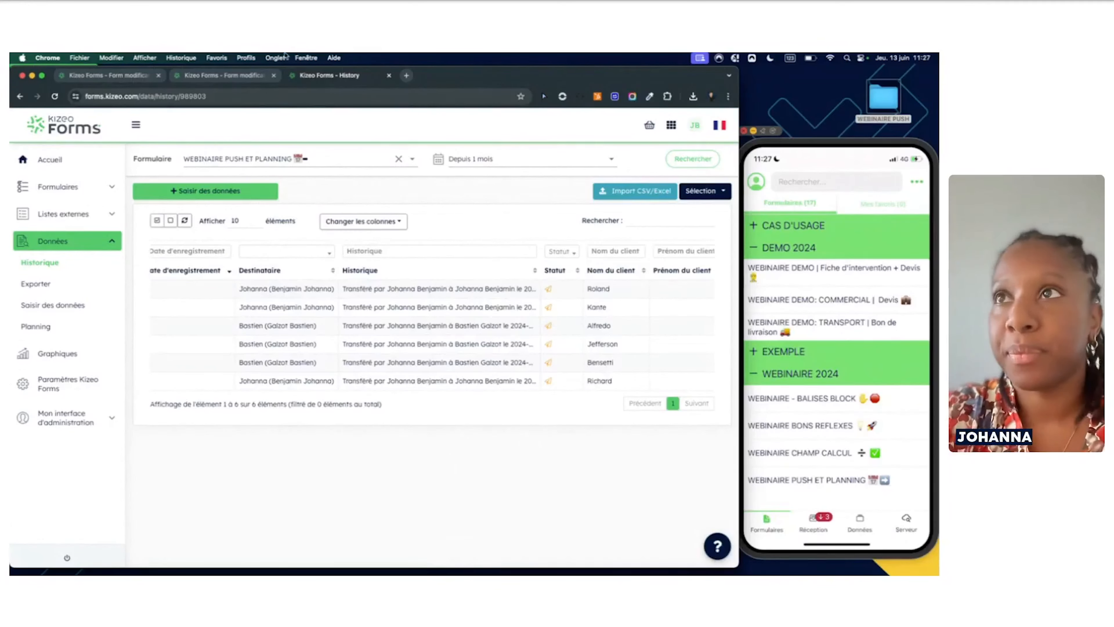
pyautogui.click(208, 81)
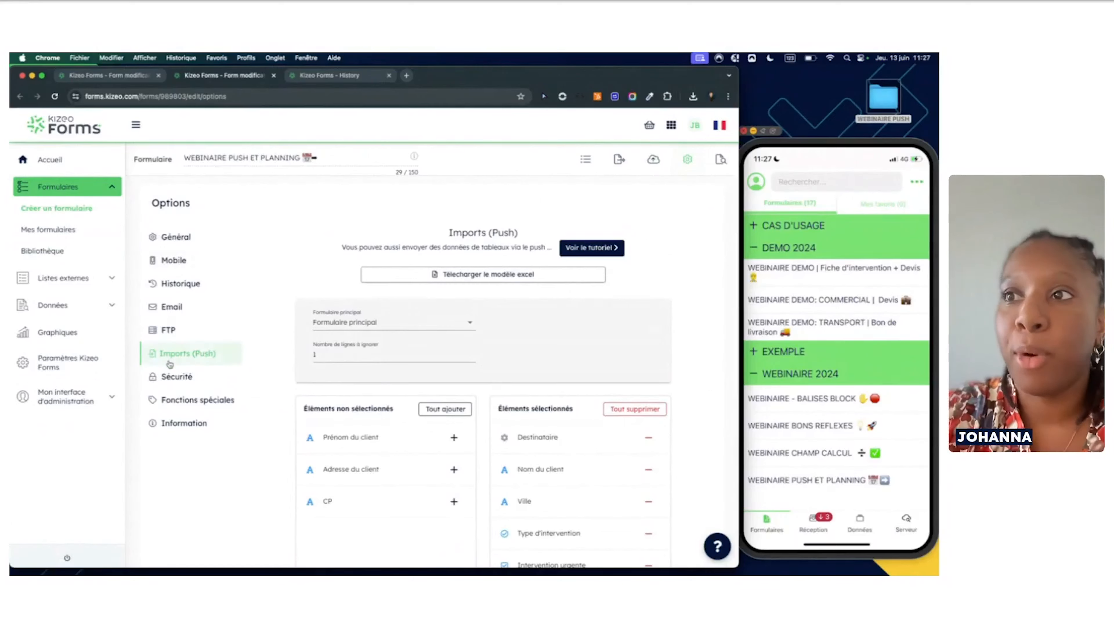
pyautogui.scroll(-2, 299, 382)
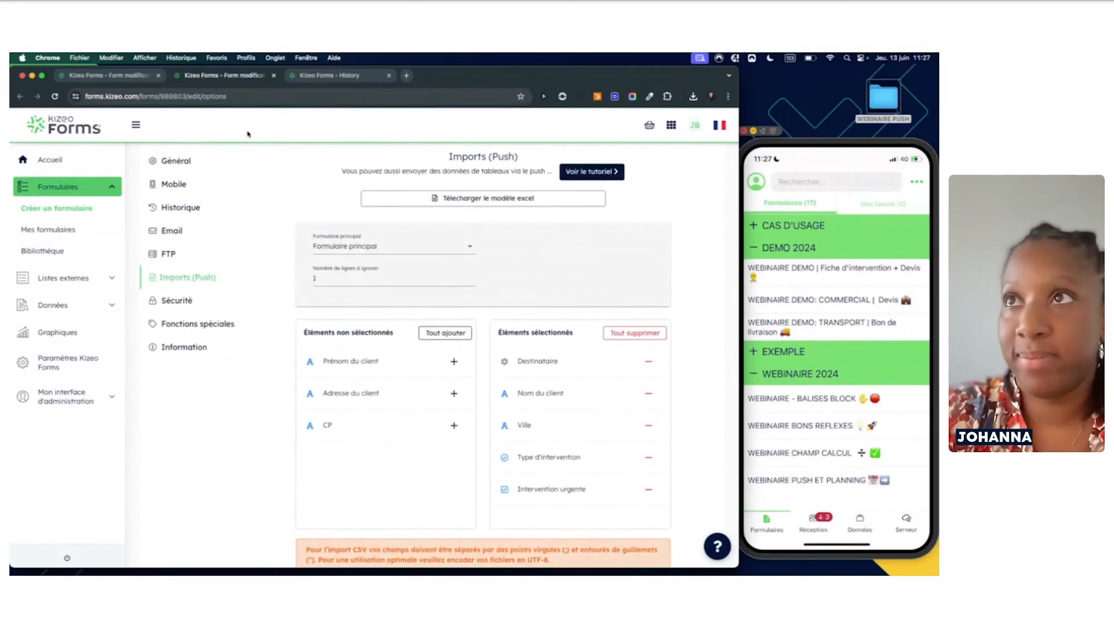
pyautogui.click(131, 77)
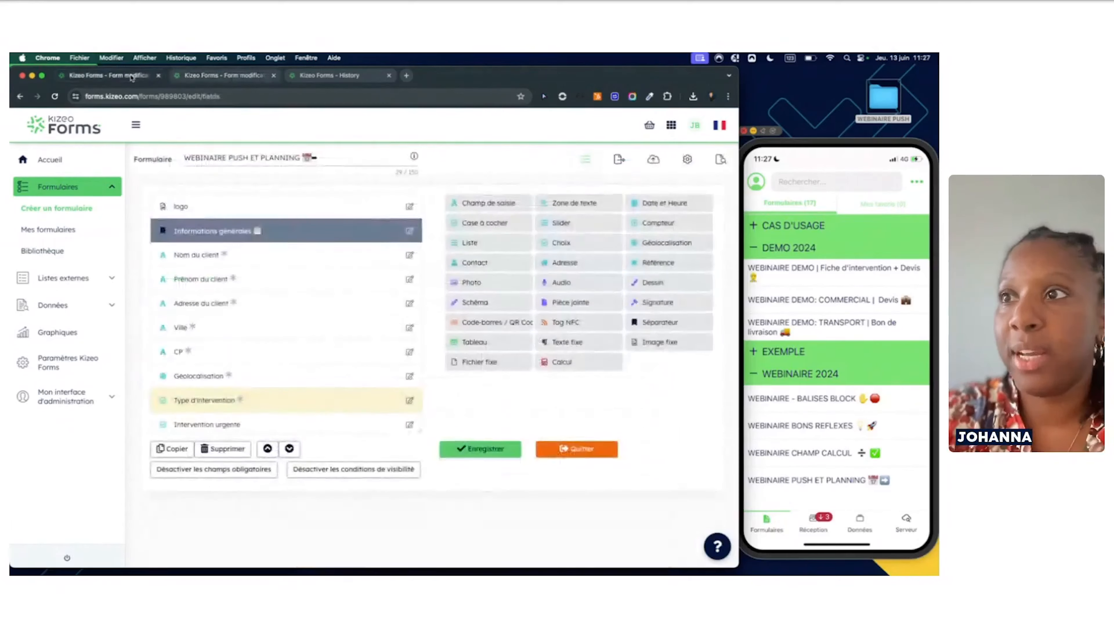
pyautogui.scroll(-5, 224, 356)
pyautogui.scroll(-5, 223, 353)
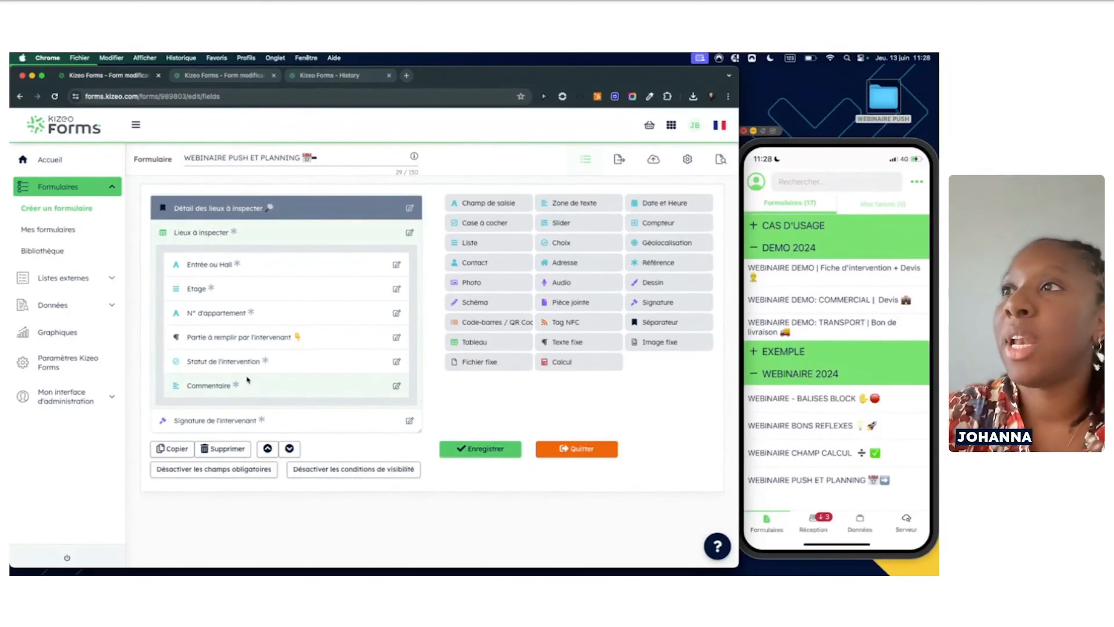
pyautogui.click(240, 75)
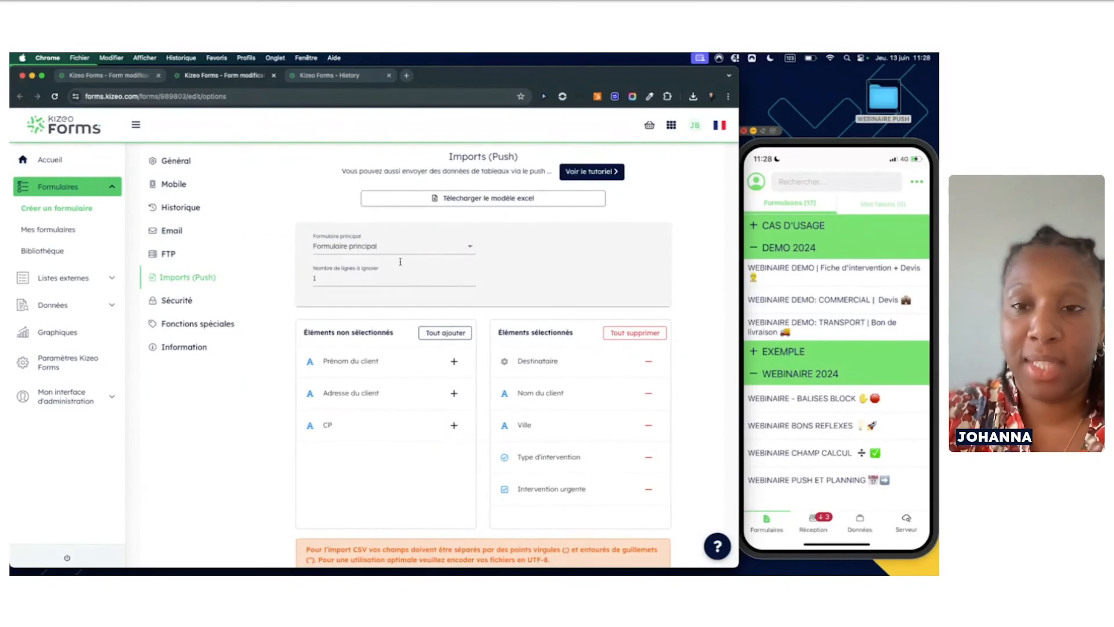
# Choose Lieux à inspecter as the table in Formulaire principal for push import
pyautogui.click(473, 252)
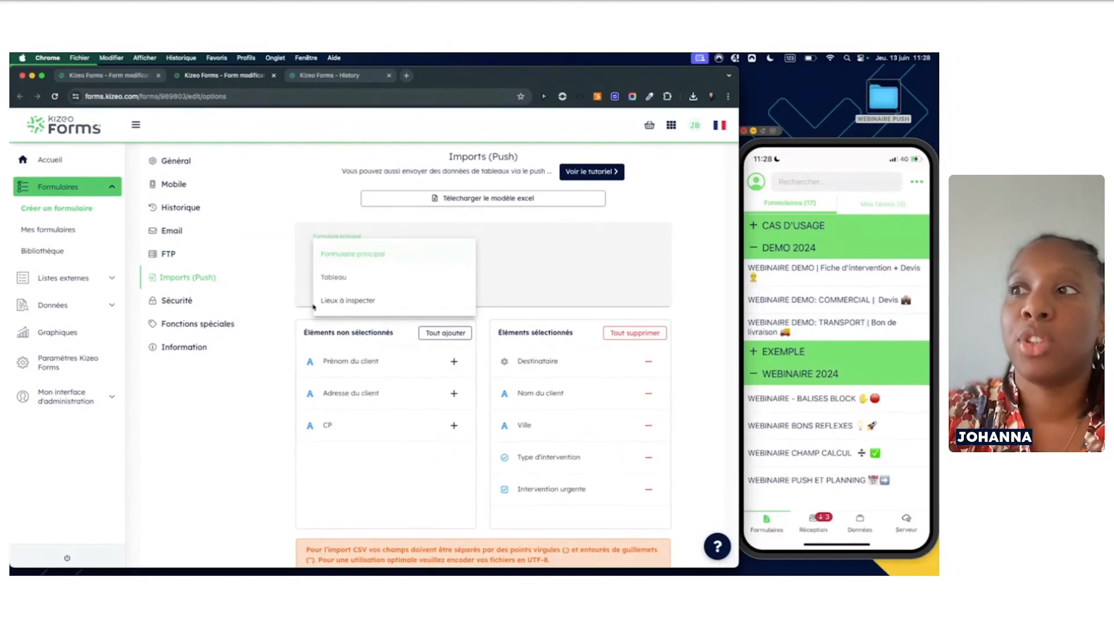
pyautogui.click(352, 301)
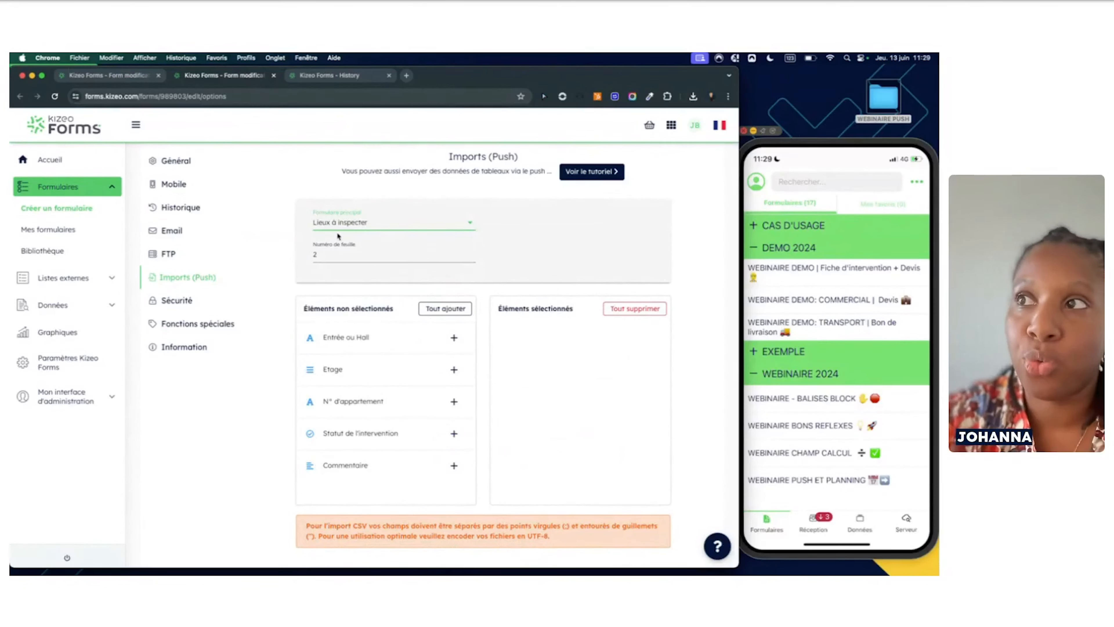
pyautogui.scroll(-2, 340, 279)
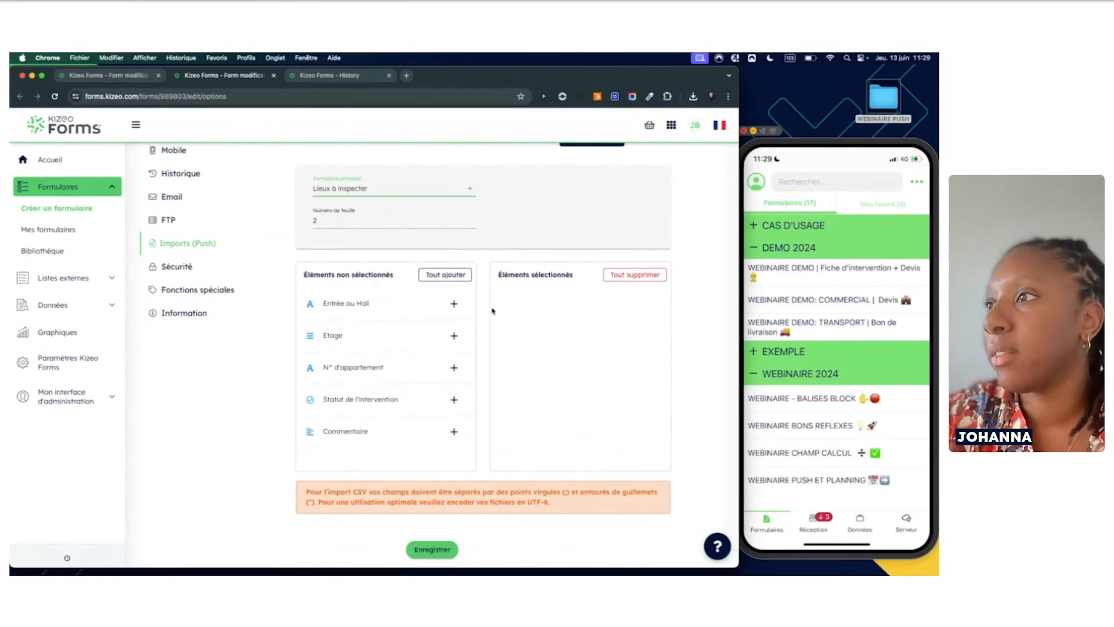
# Add Entrée ou Hall, Etage and N° d'appartement to the push fields and save the options
pyautogui.click(454, 304)
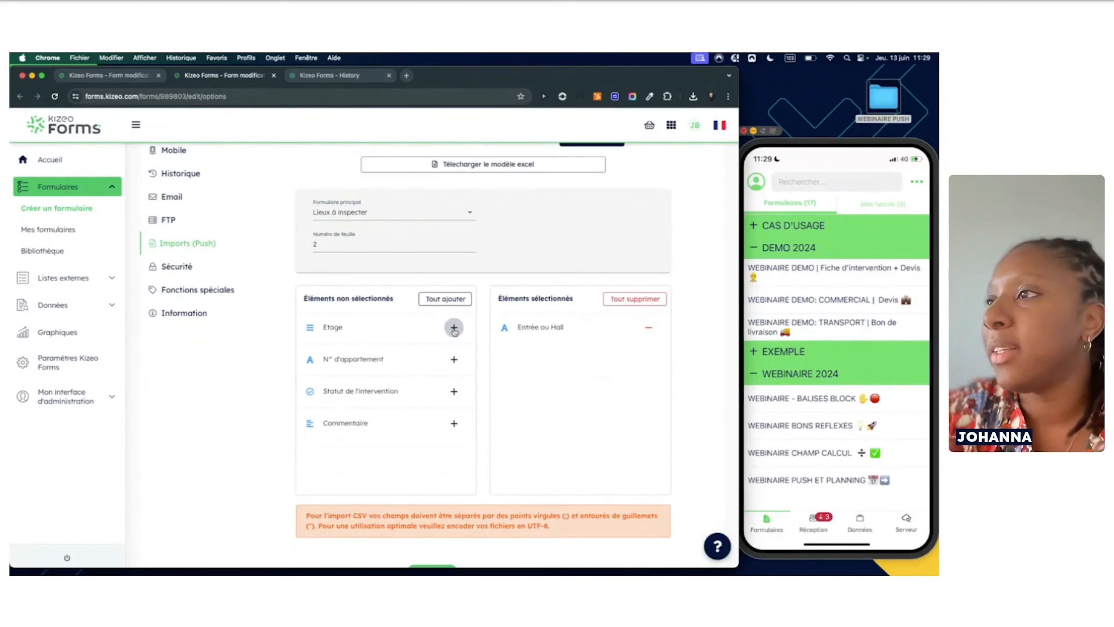
pyautogui.click(455, 329)
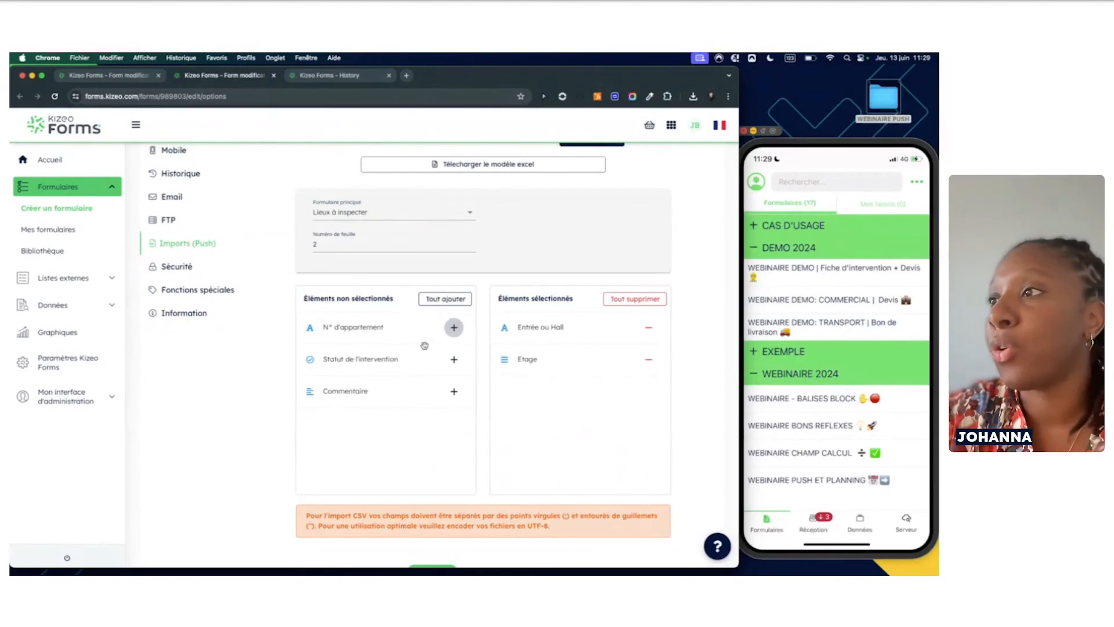
pyautogui.click(454, 327)
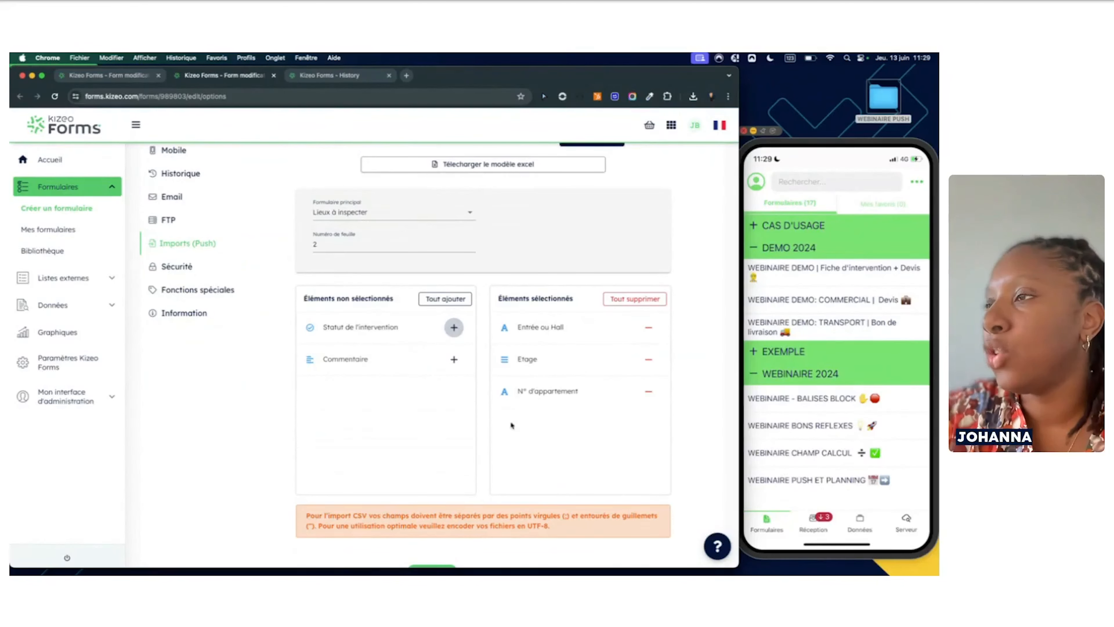
pyautogui.scroll(-1, 434, 429)
pyautogui.scroll(1, 434, 428)
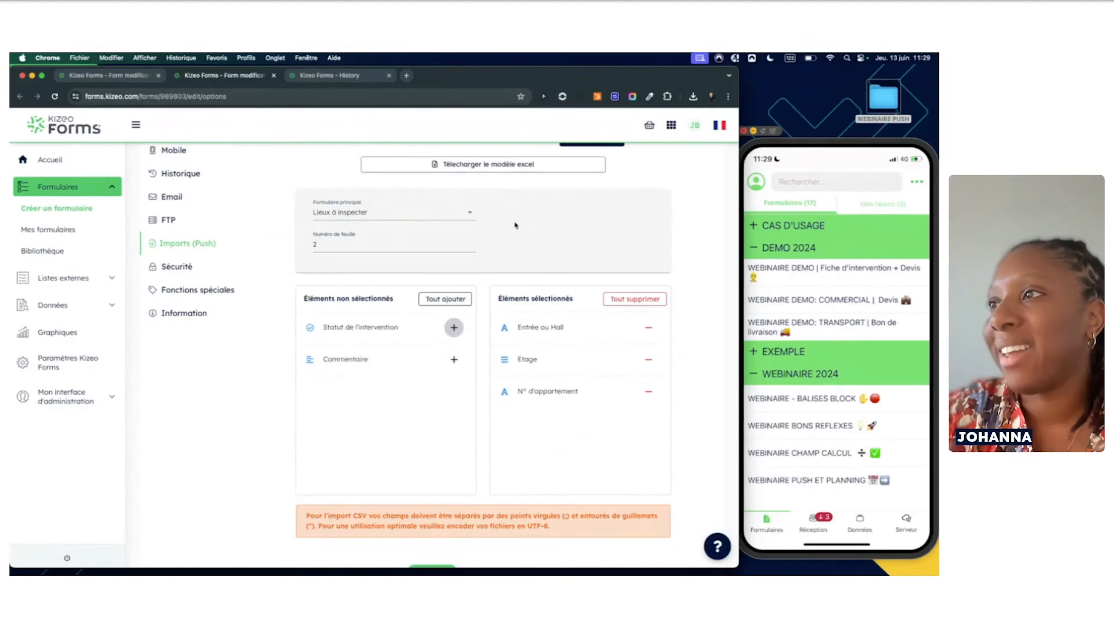
pyautogui.scroll(-3, 520, 263)
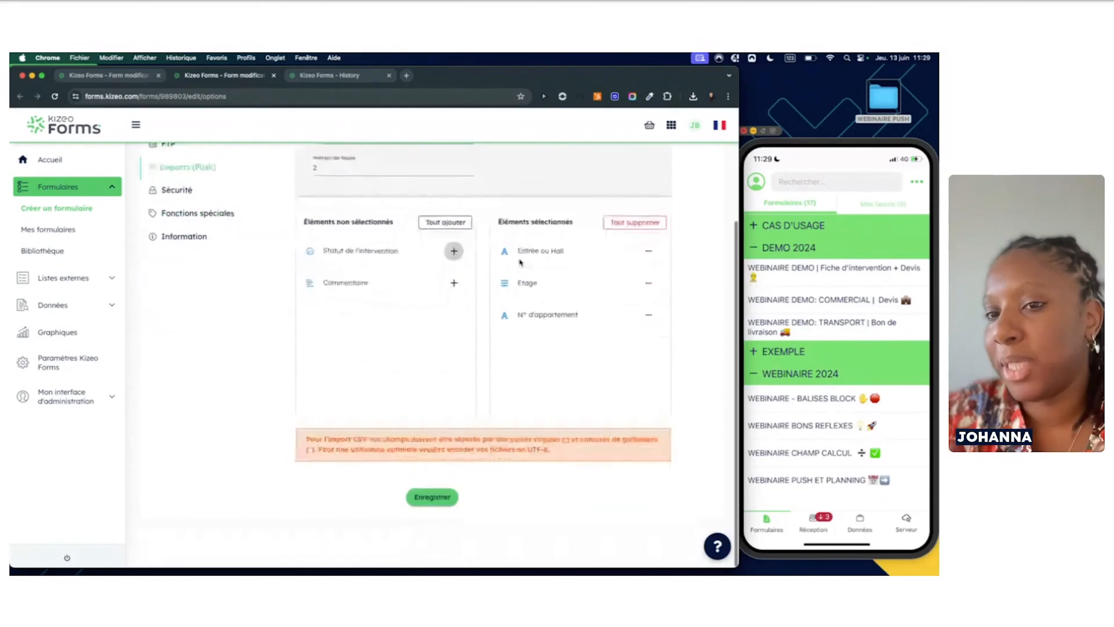
pyautogui.click(431, 534)
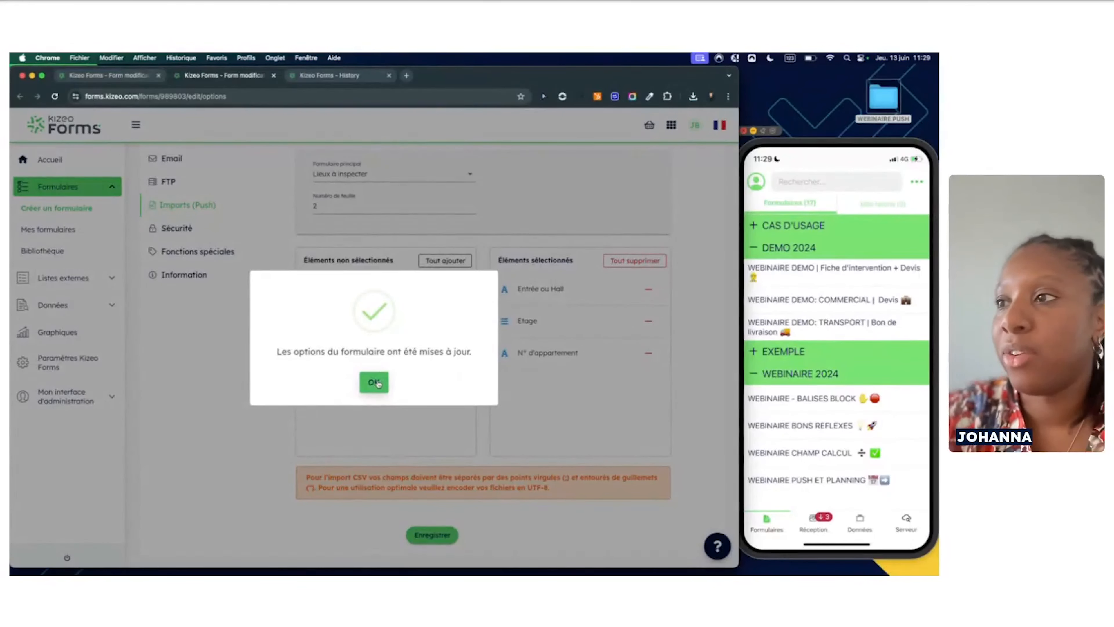
# Reload the options page and verify the Lieux à inspecter push settings were kept
pyautogui.click(376, 383)
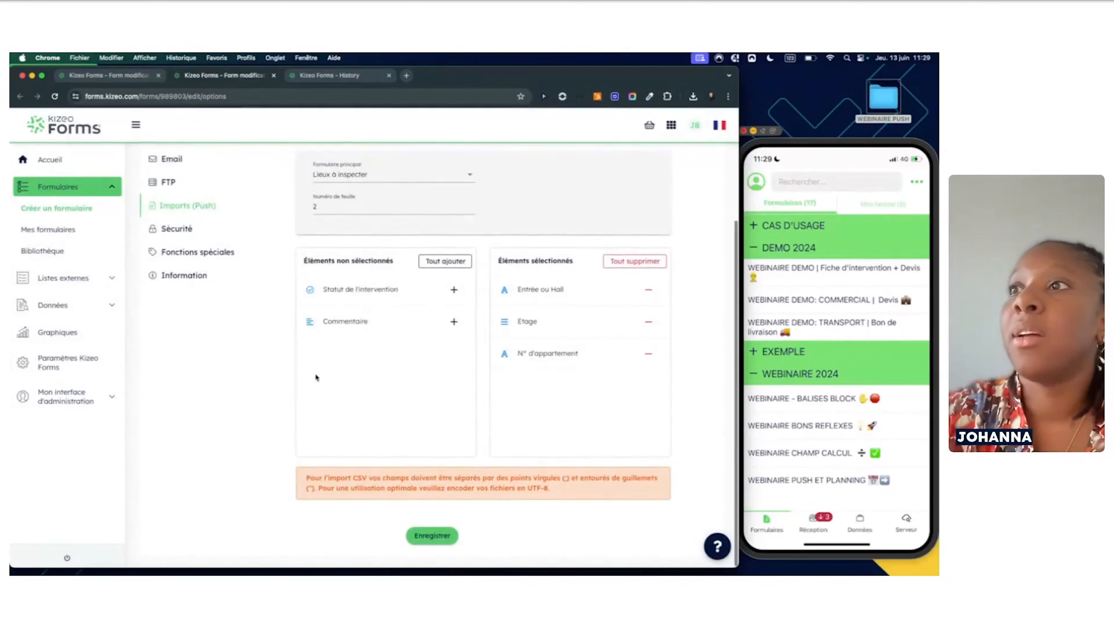
pyautogui.scroll(4, 317, 377)
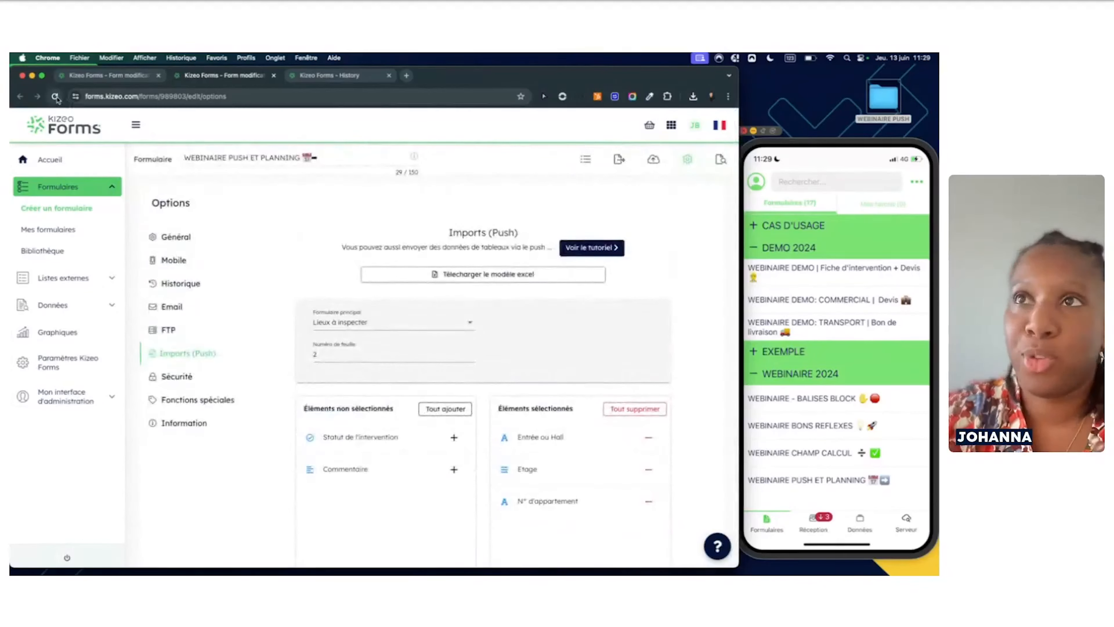
pyautogui.click(55, 97)
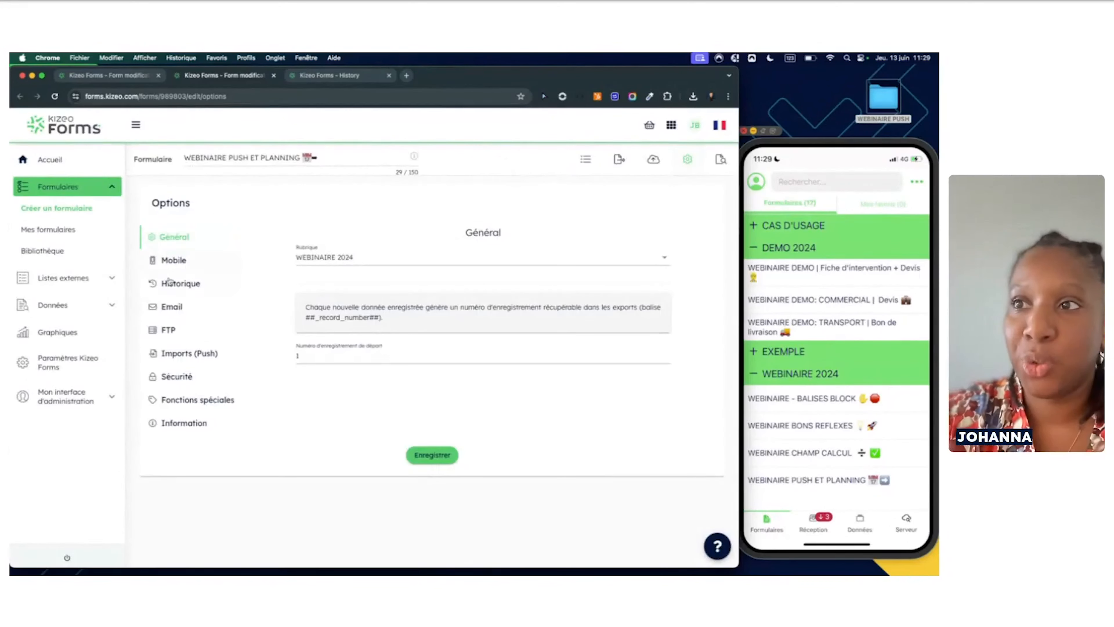
pyautogui.click(178, 354)
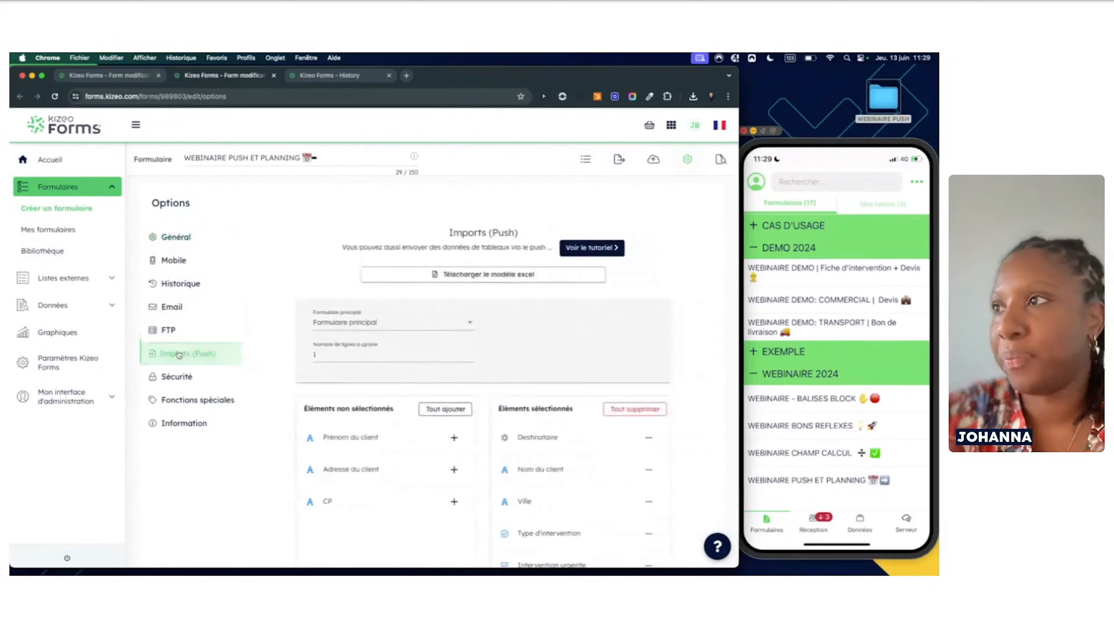
pyautogui.click(353, 322)
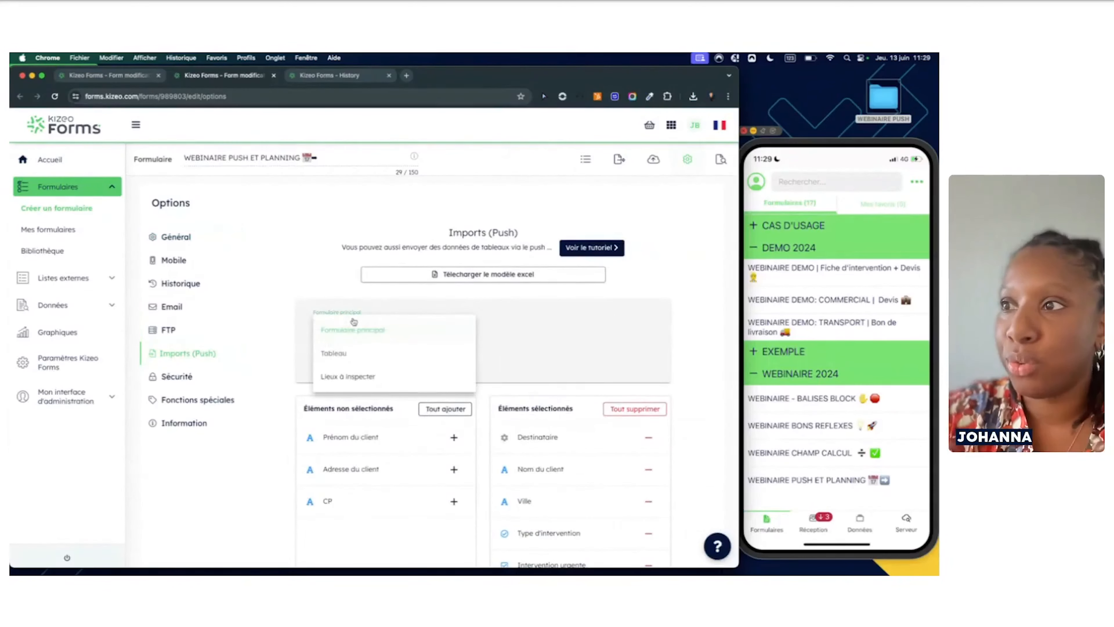
pyautogui.click(356, 378)
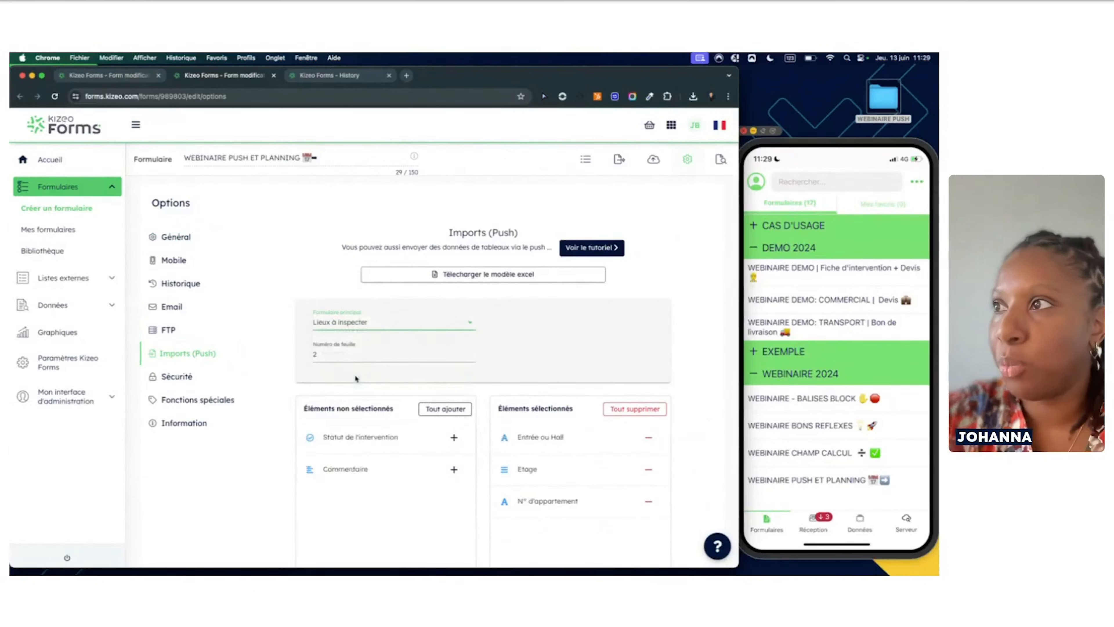
# Download the Excel push template and open the downloaded file
pyautogui.scroll(-5, 455, 411)
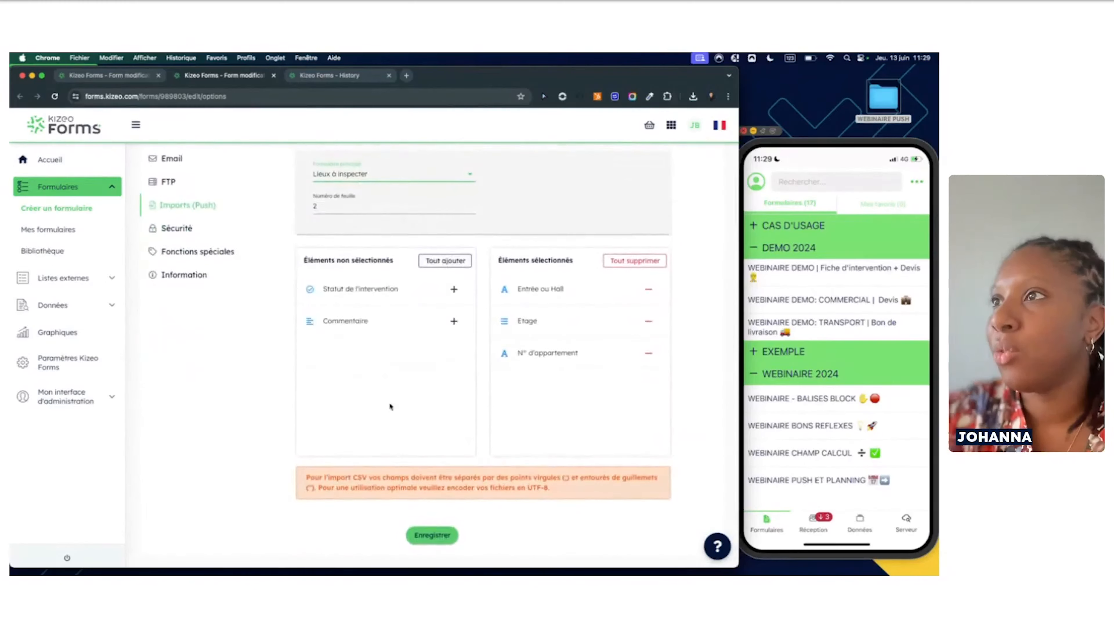
pyautogui.scroll(3, 443, 263)
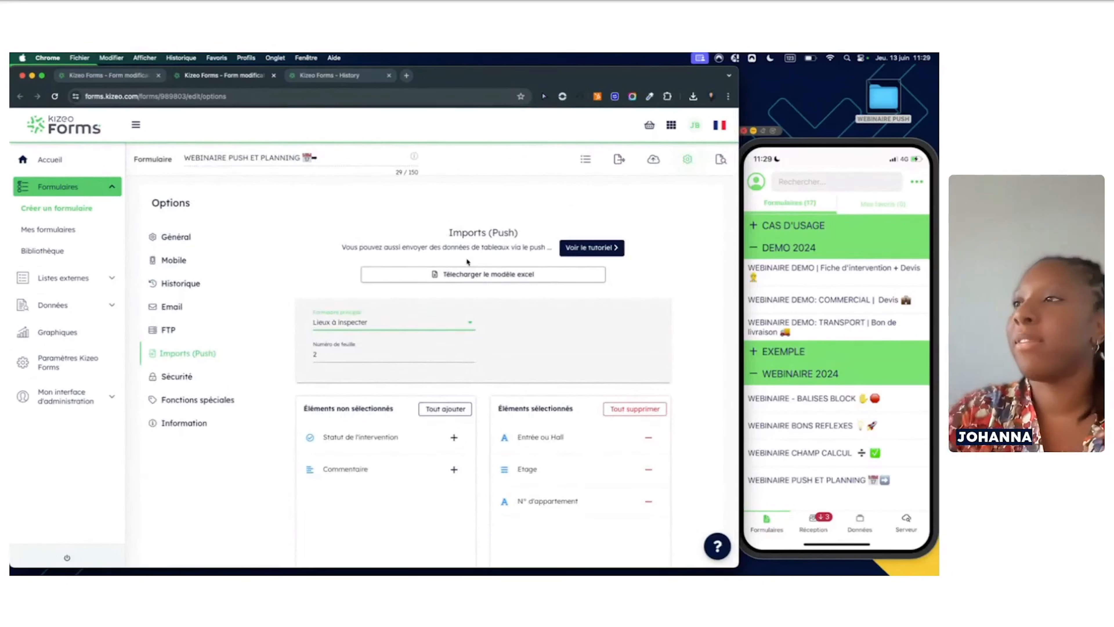
pyautogui.click(473, 280)
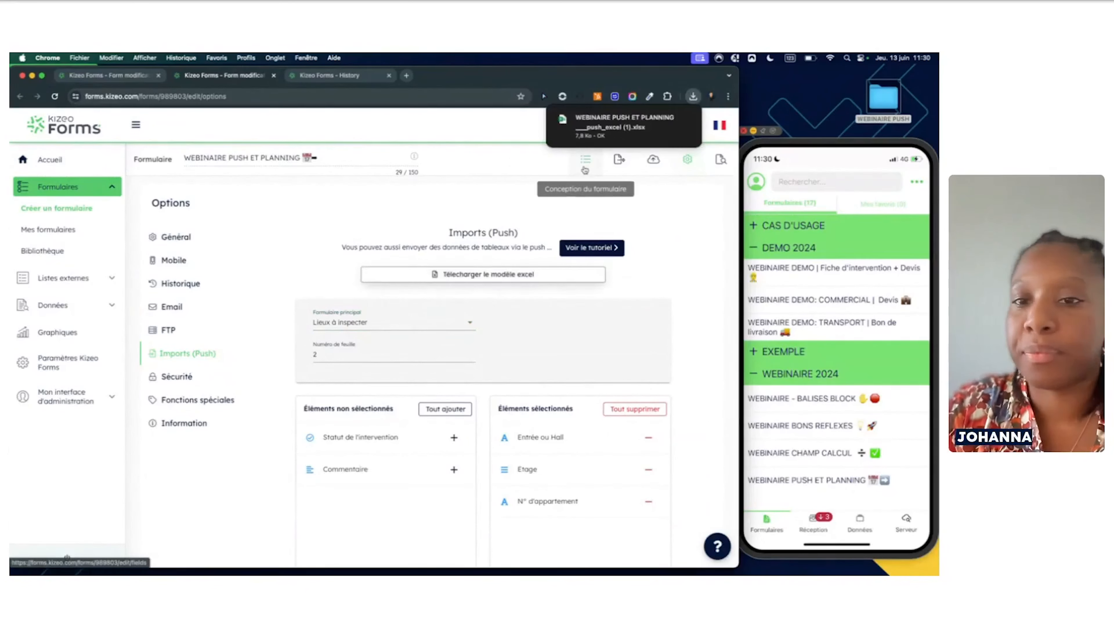
pyautogui.click(616, 133)
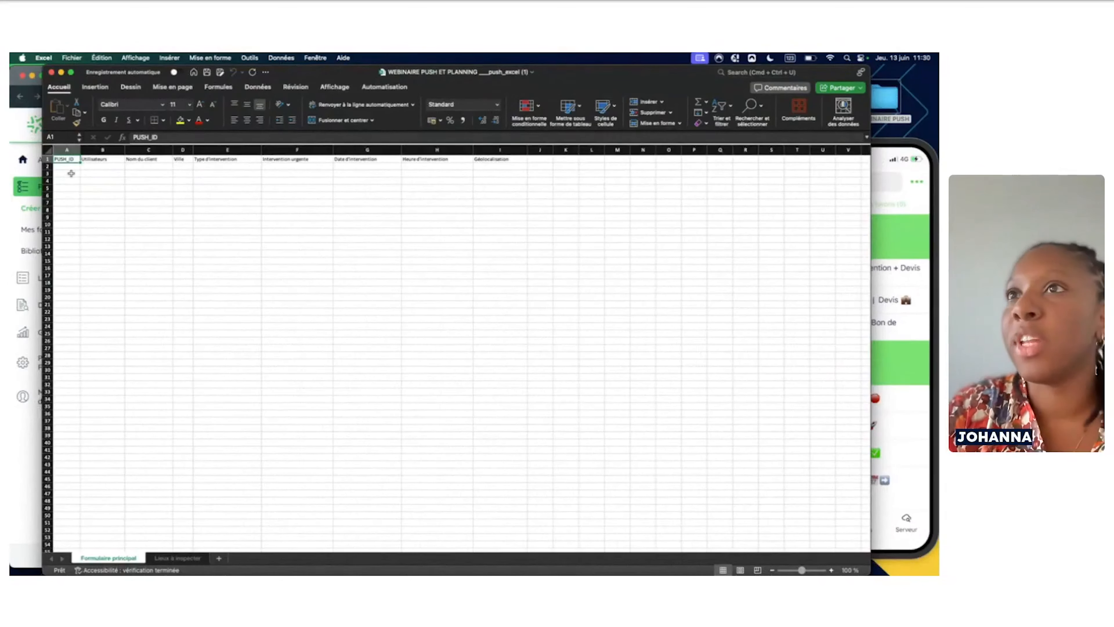
# Maximize the template and enter the first user's name in B2 under Utilisateurs
pyautogui.click(72, 73)
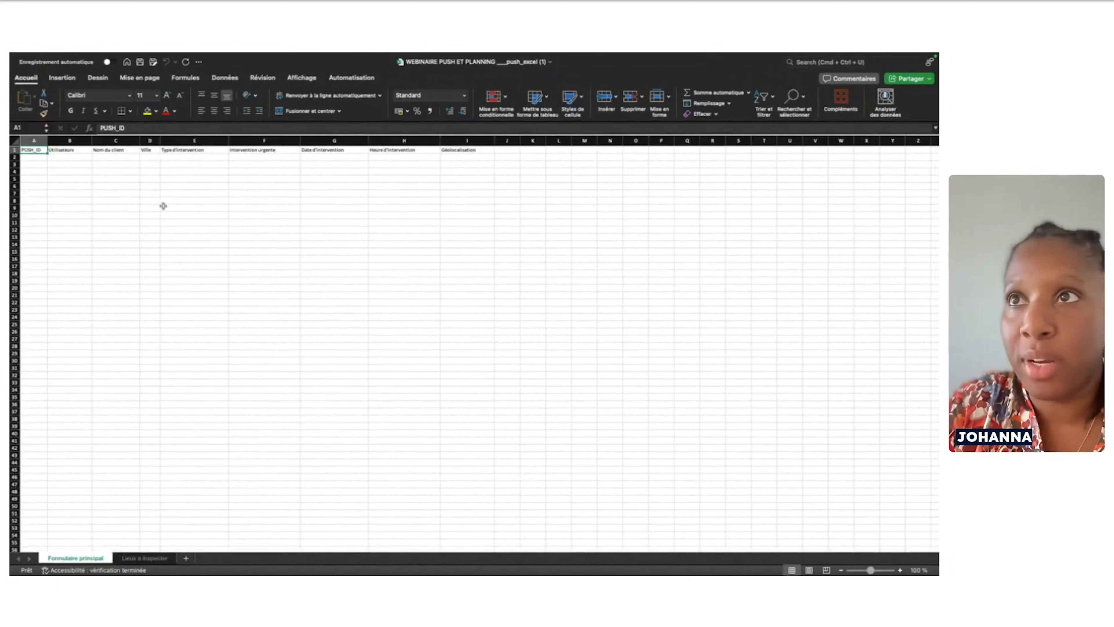
pyautogui.click(64, 157)
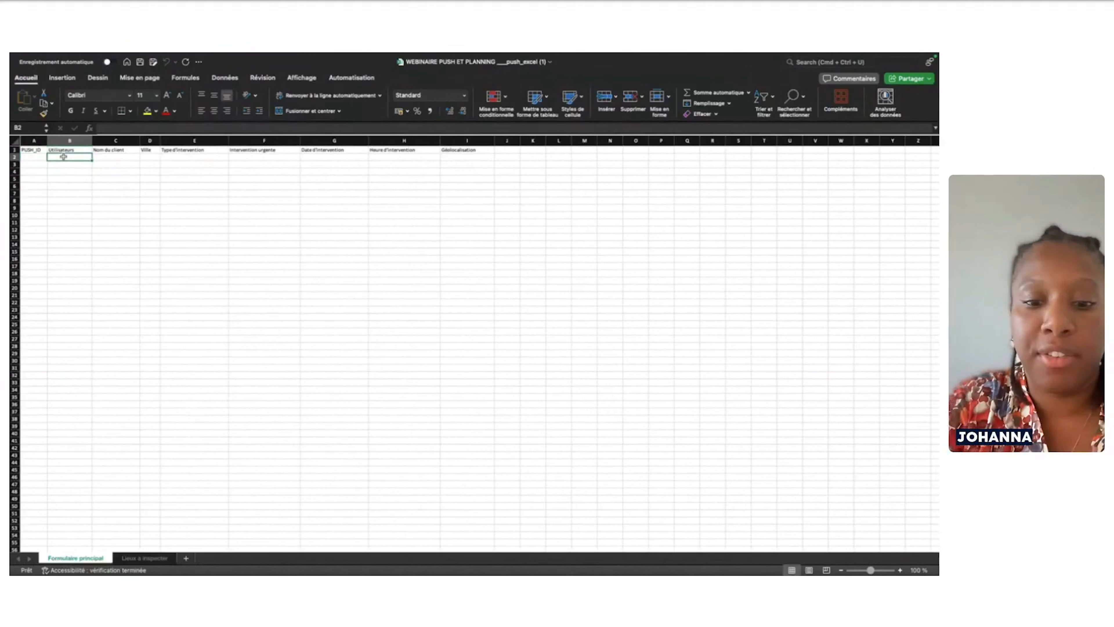
pyautogui.write('Johanna')
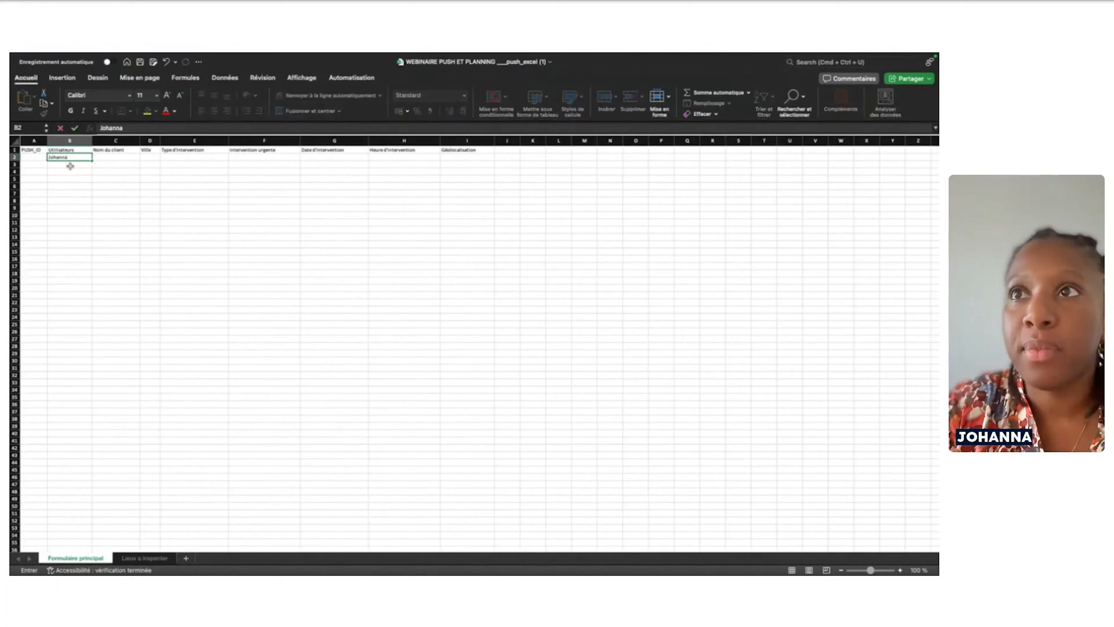
pyautogui.press('Return')
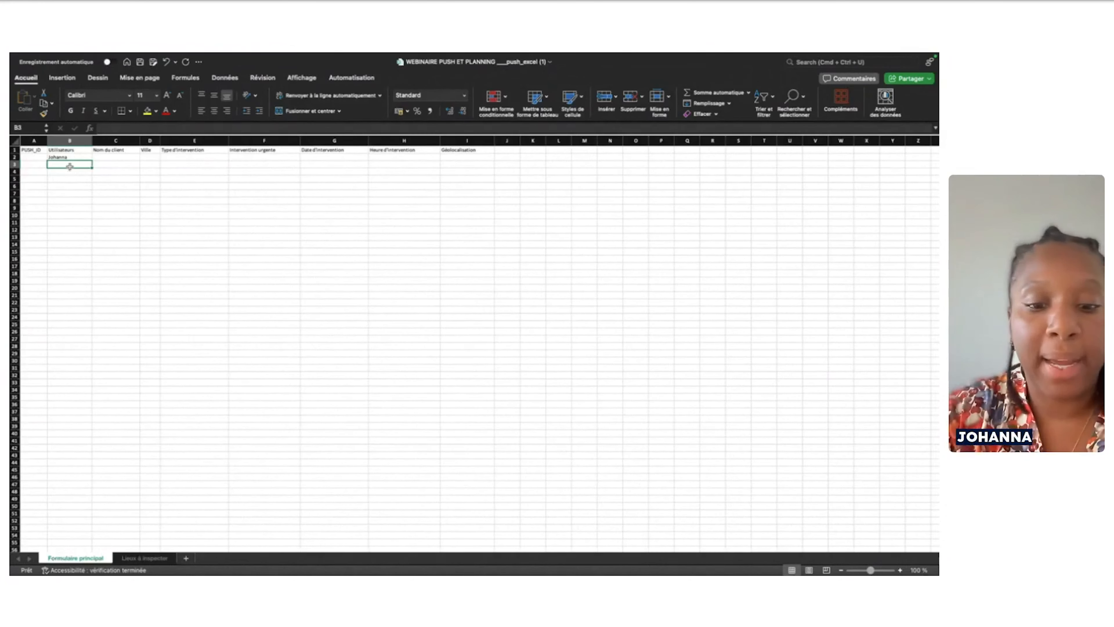
# Add a second user in B3, a client surname in C2, and zoom the sheet to about 168%
pyautogui.write('Bastien')
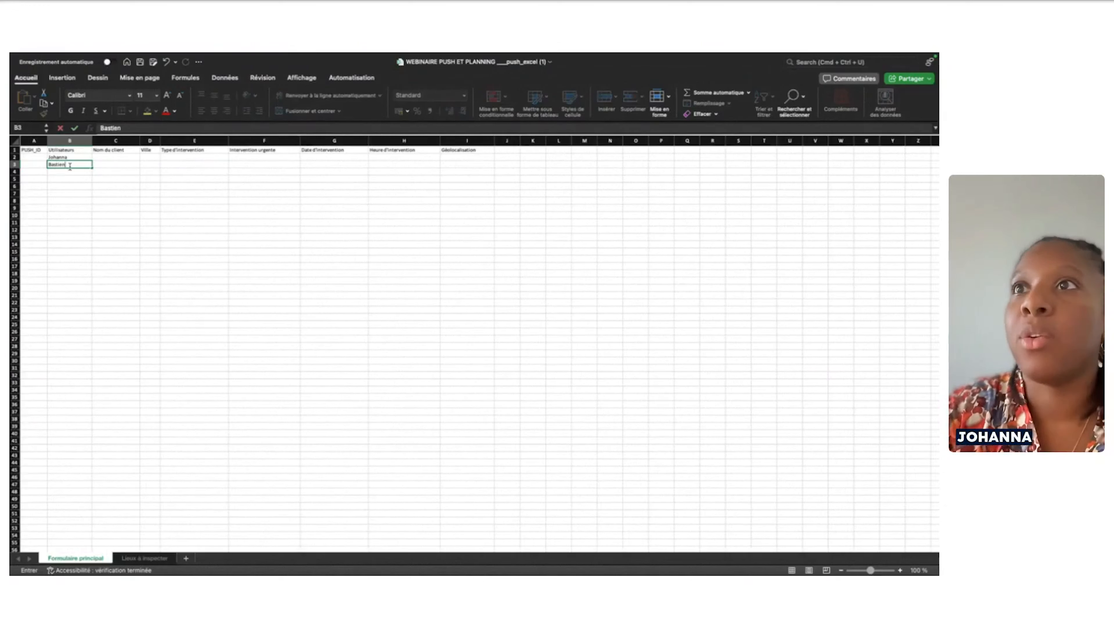
pyautogui.click(112, 158)
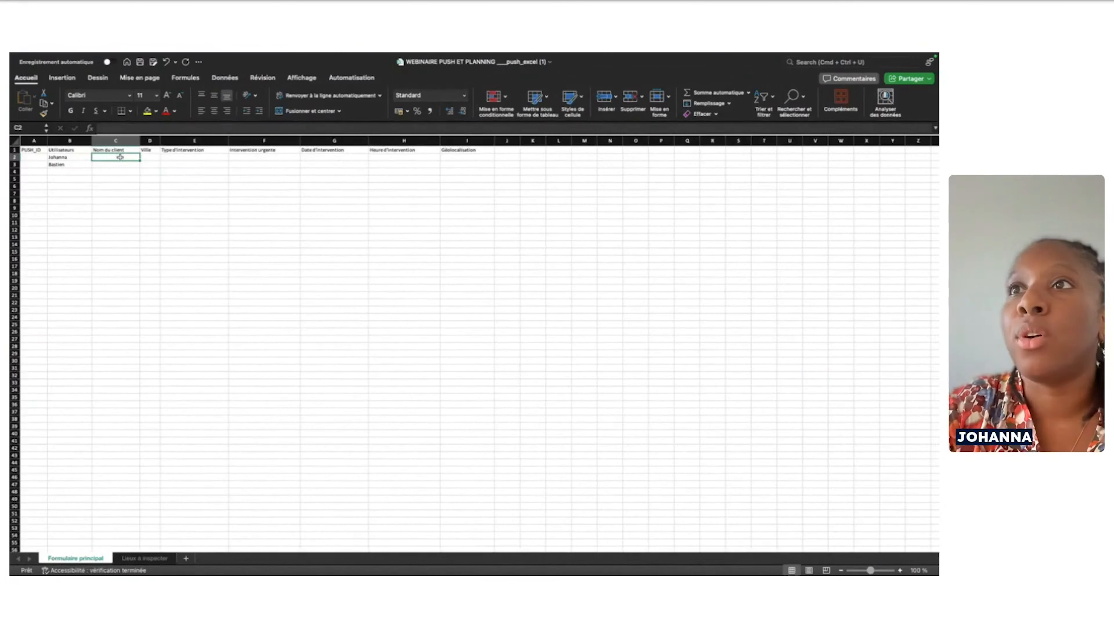
pyautogui.write('Marty')
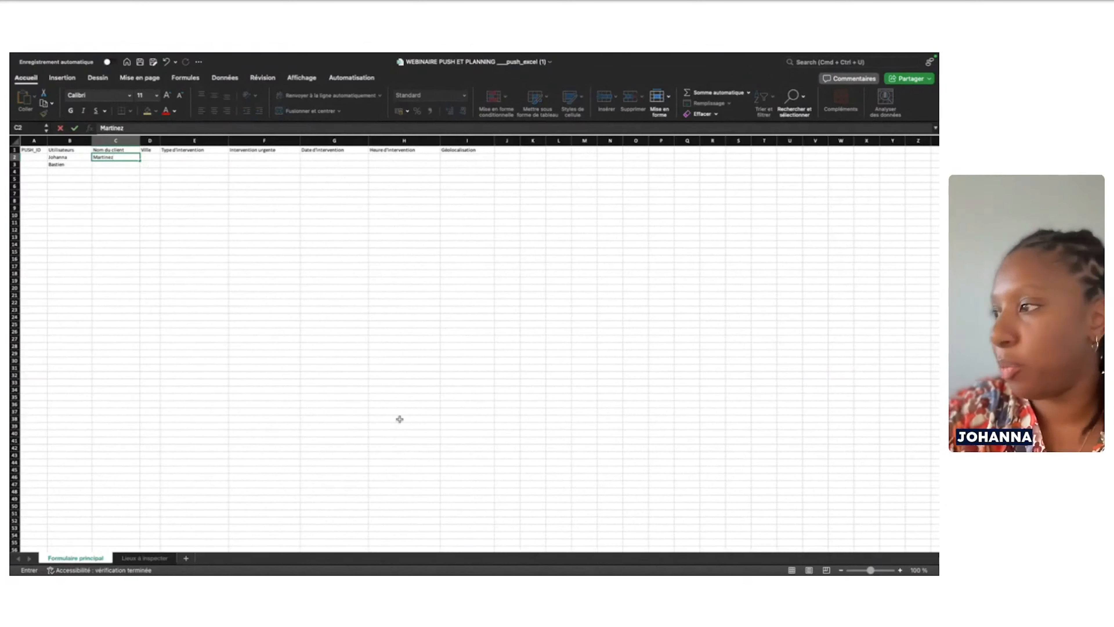
pyautogui.moveTo(905, 573)
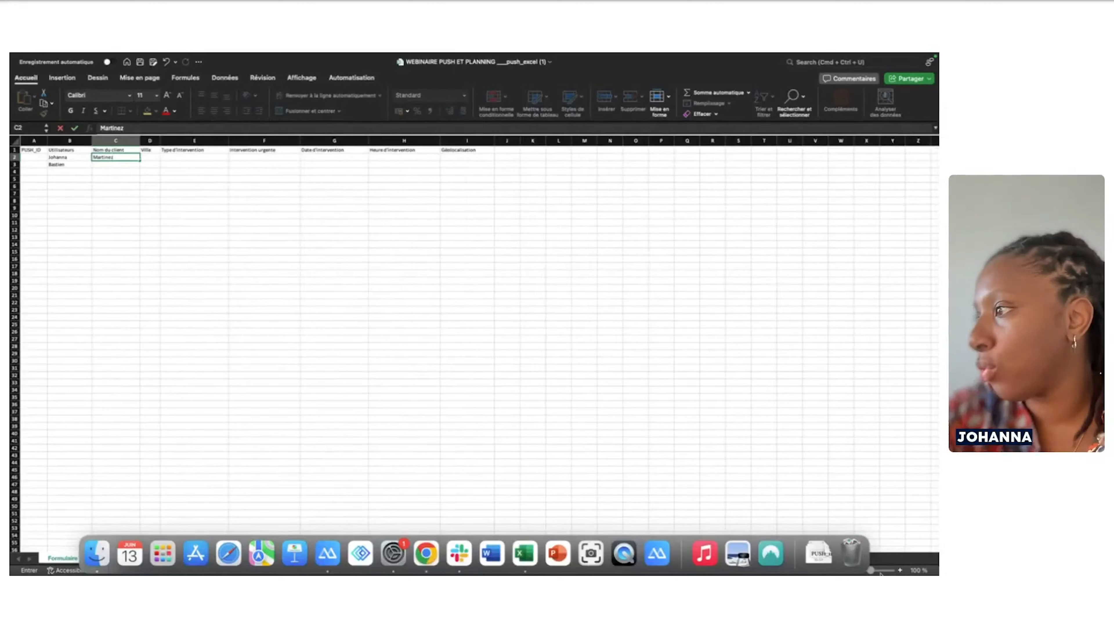
pyautogui.moveTo(872, 570); pyautogui.dragTo(887, 571)
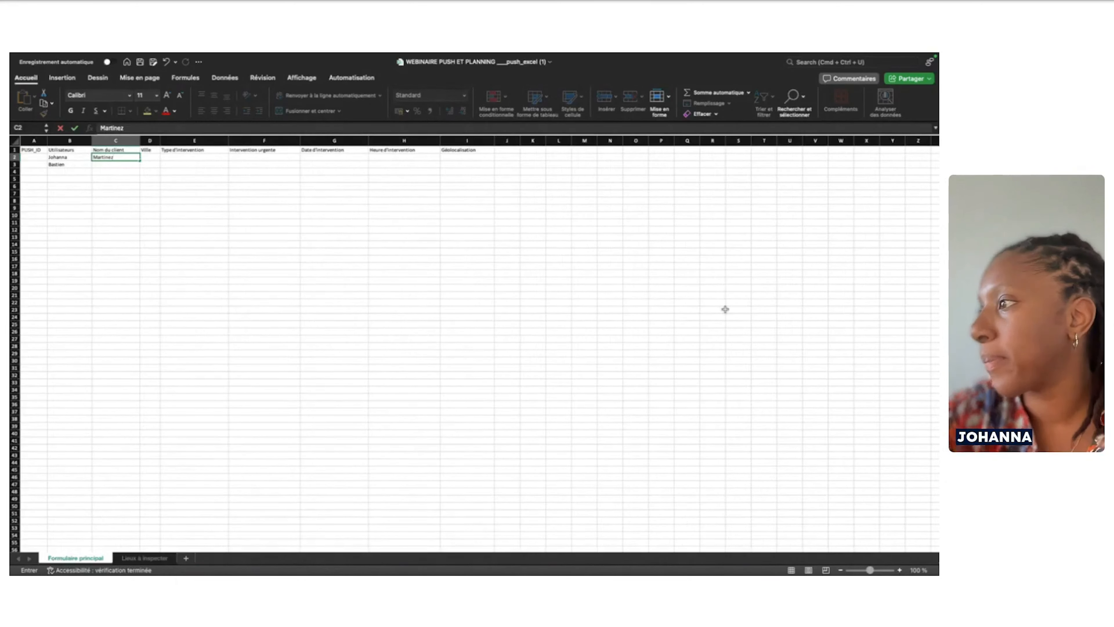
pyautogui.scroll(3, 77, 164)
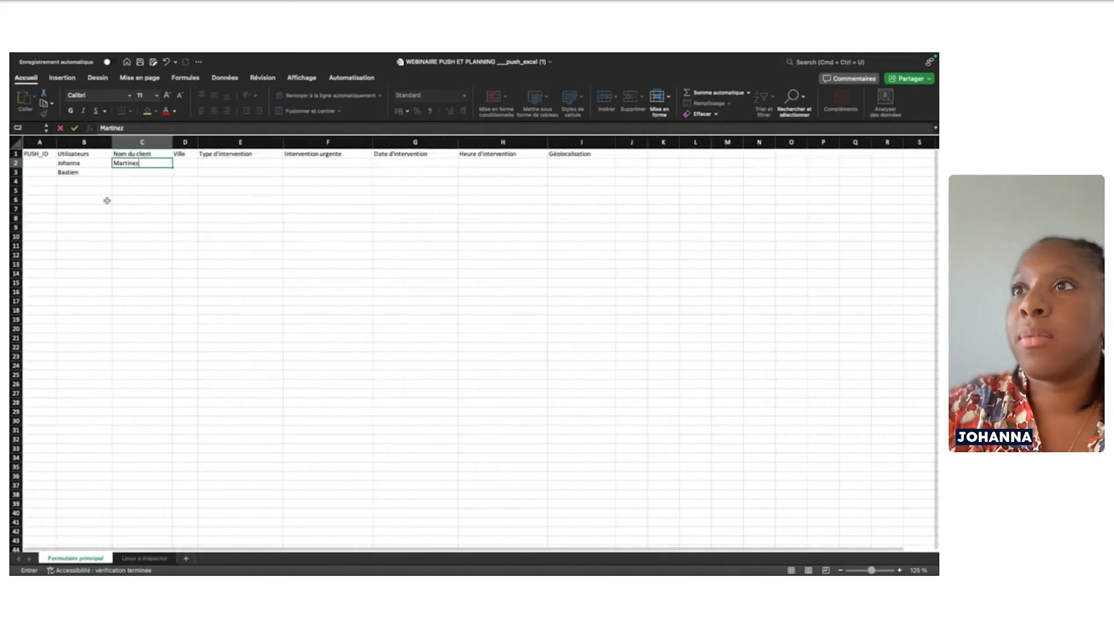
pyautogui.scroll(2, 107, 201)
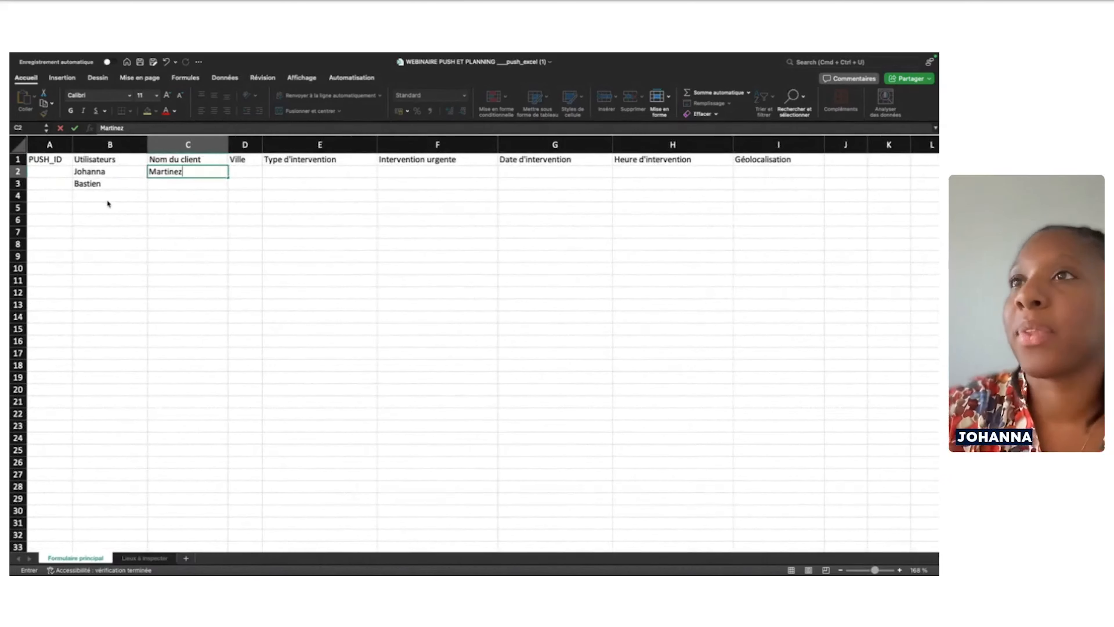
# Enter Paris as the Ville in D2, then switch to the Lieux à inspecter sheet
pyautogui.click(241, 173)
pyautogui.write('Par')
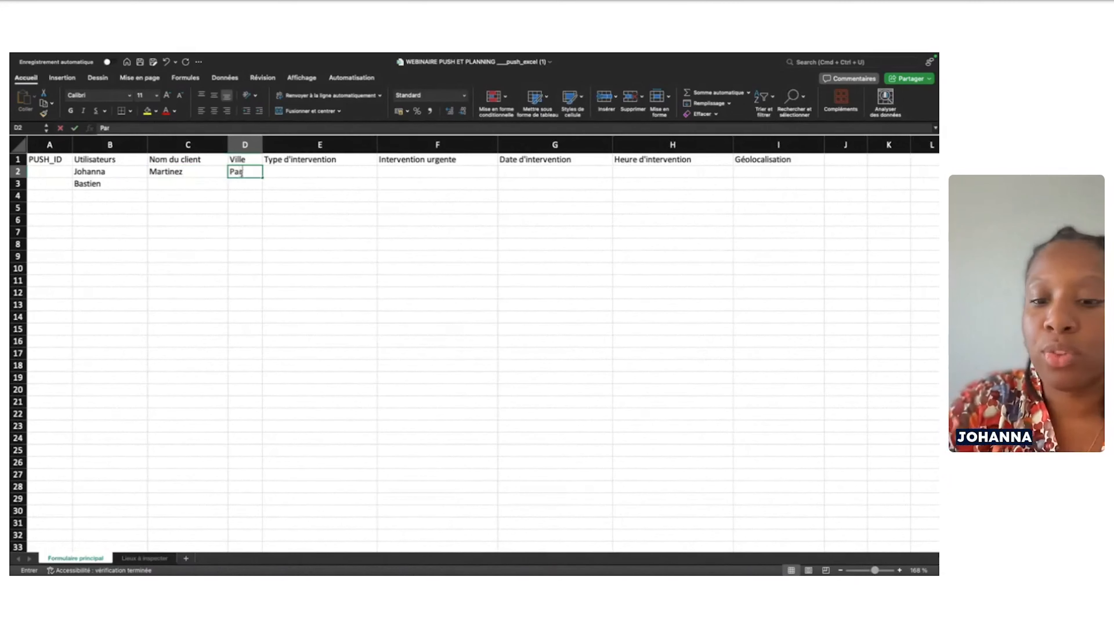
pyautogui.write('is')
pyautogui.click(281, 172)
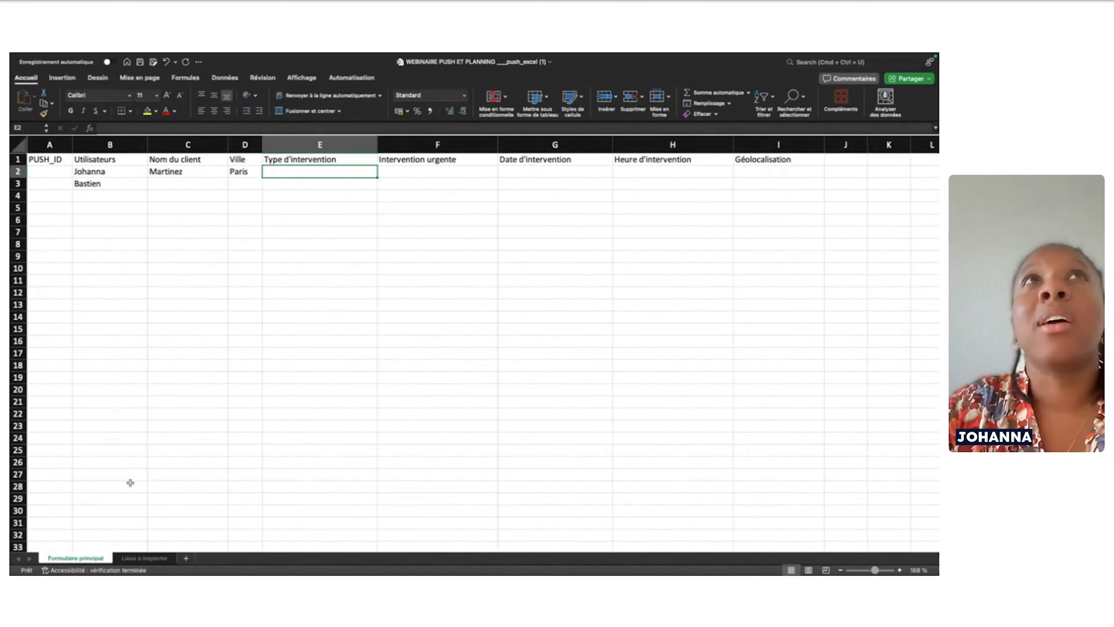
pyautogui.click(137, 558)
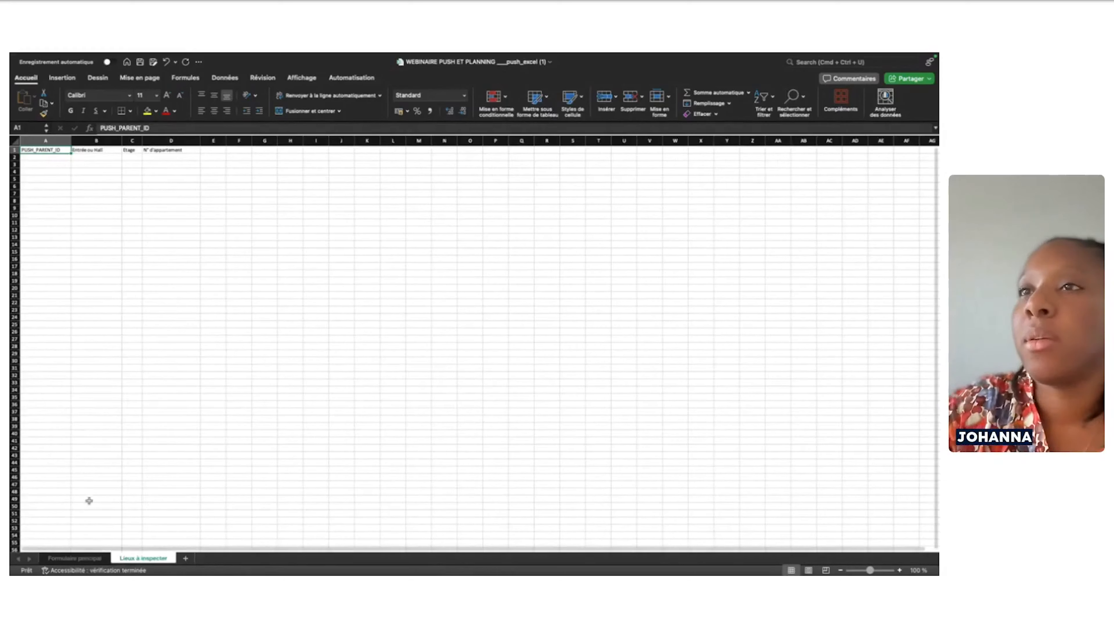
# Fill PUSH_IDs 1 and 2 in rows 2 and 3 of the Formulaire principal sheet
pyautogui.click(57, 157)
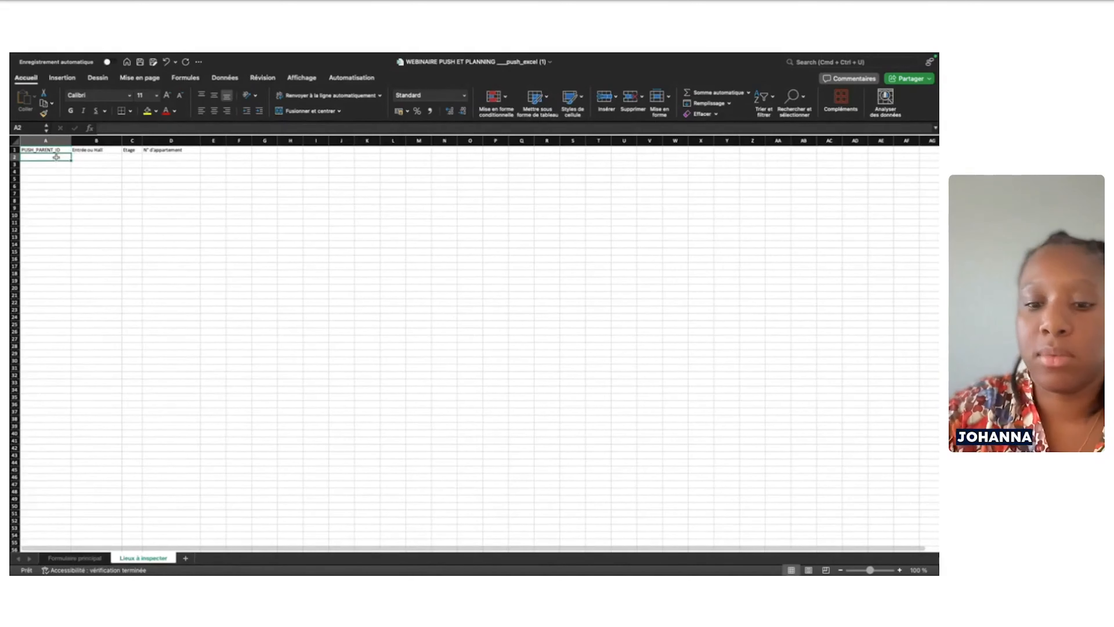
pyautogui.click(74, 557)
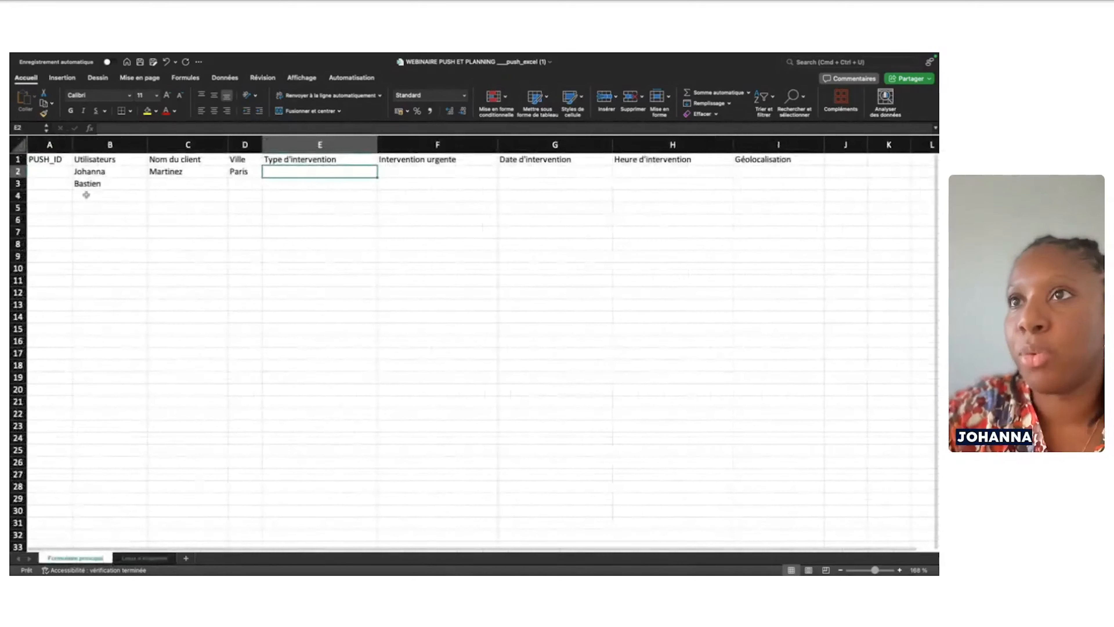
pyautogui.click(52, 173)
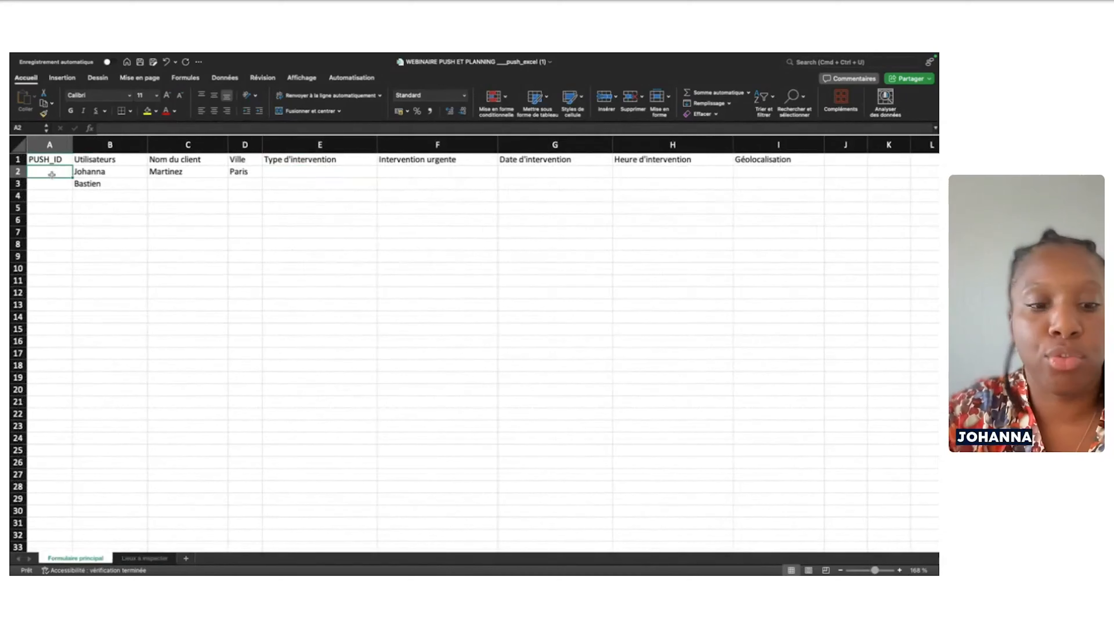
pyautogui.write('1')
pyautogui.click(55, 184)
pyautogui.write('2')
pyautogui.click(97, 215)
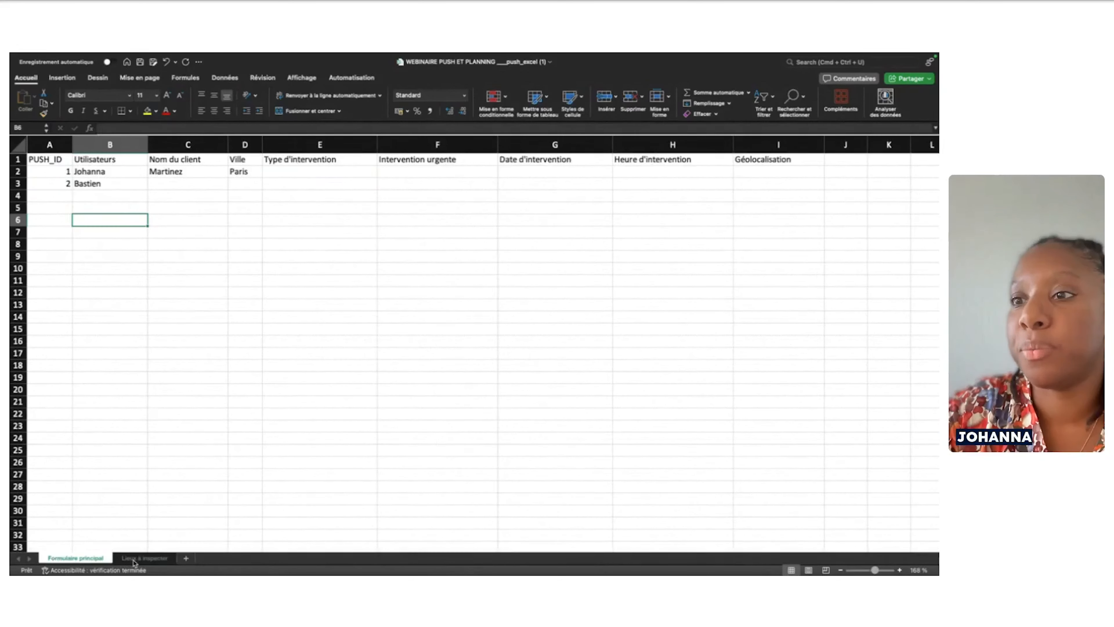
# Set PUSH_PARENT_ID 1 in cells A2 and A3 of Lieux à inspecter
pyautogui.click(133, 560)
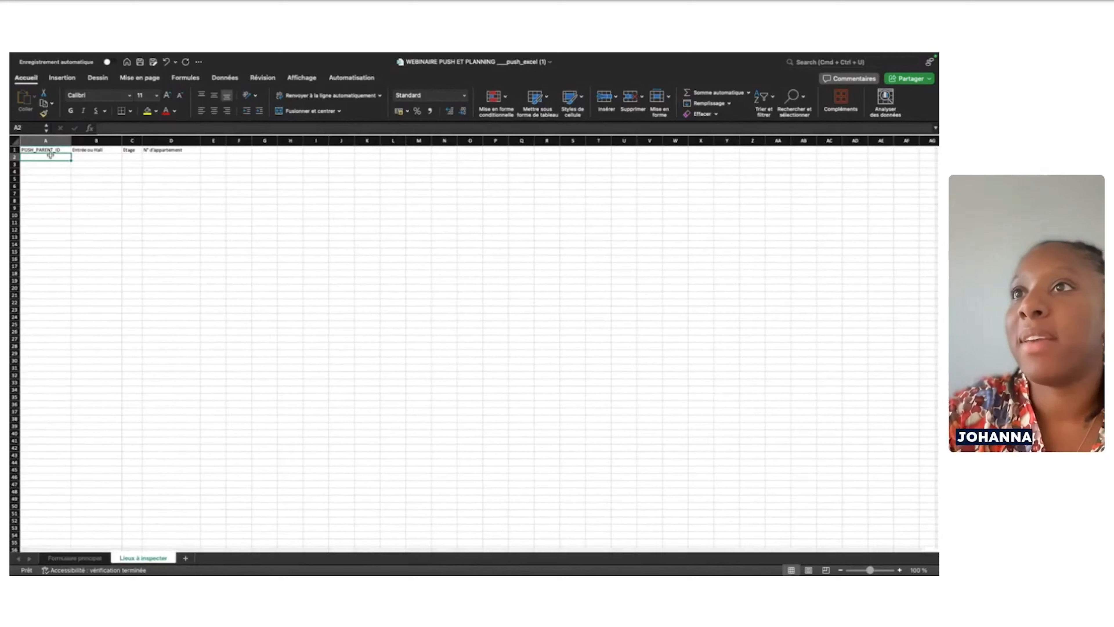
pyautogui.write('1')
pyautogui.click(57, 166)
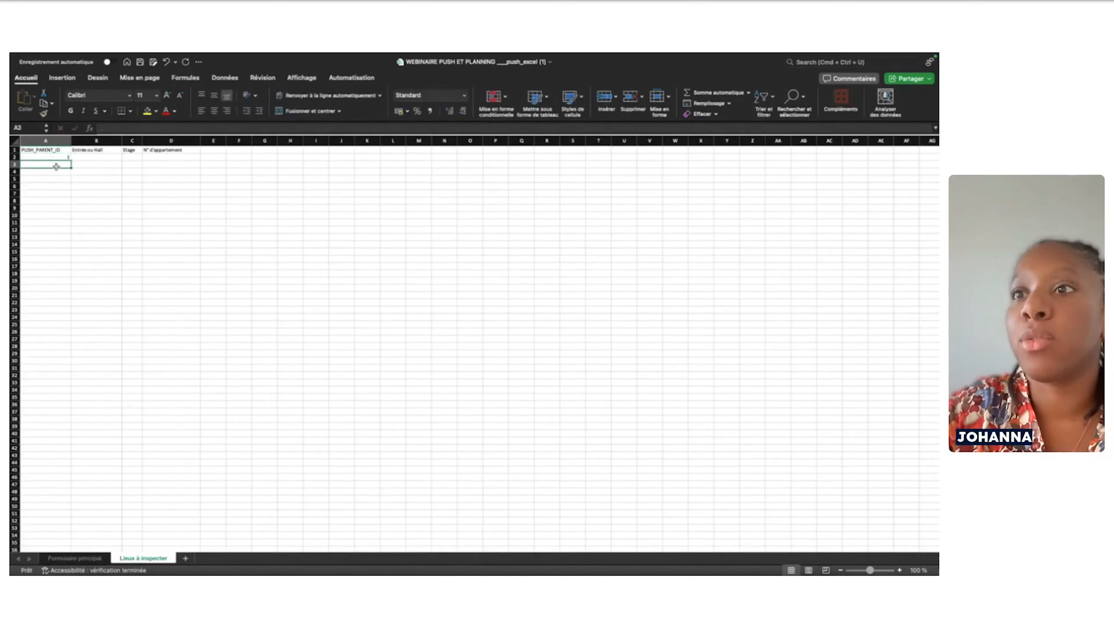
pyautogui.write('1')
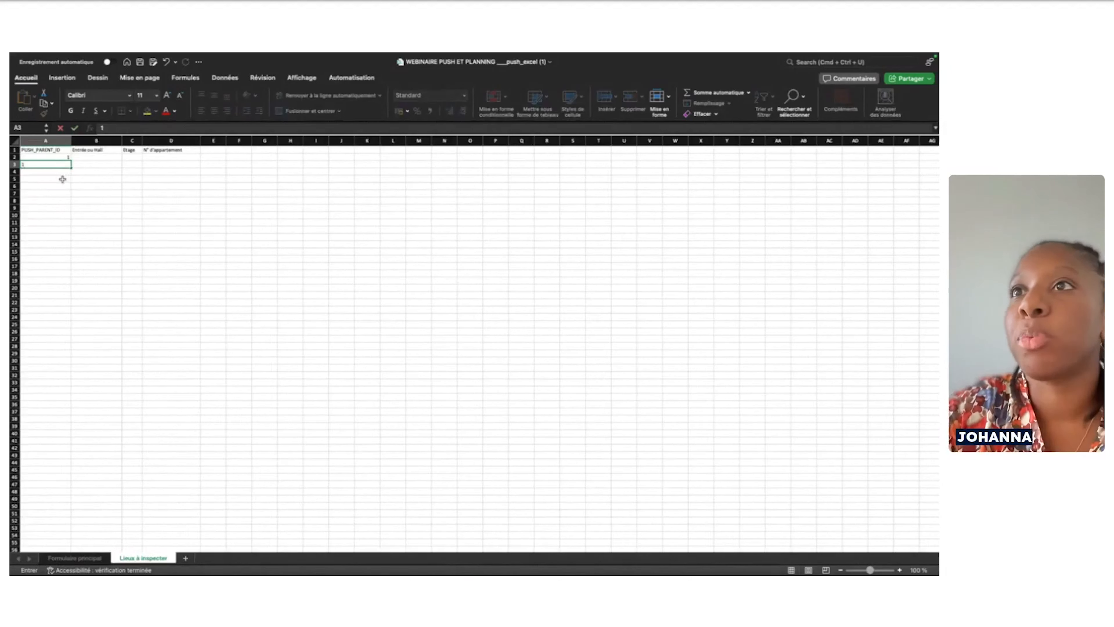
pyautogui.click(63, 179)
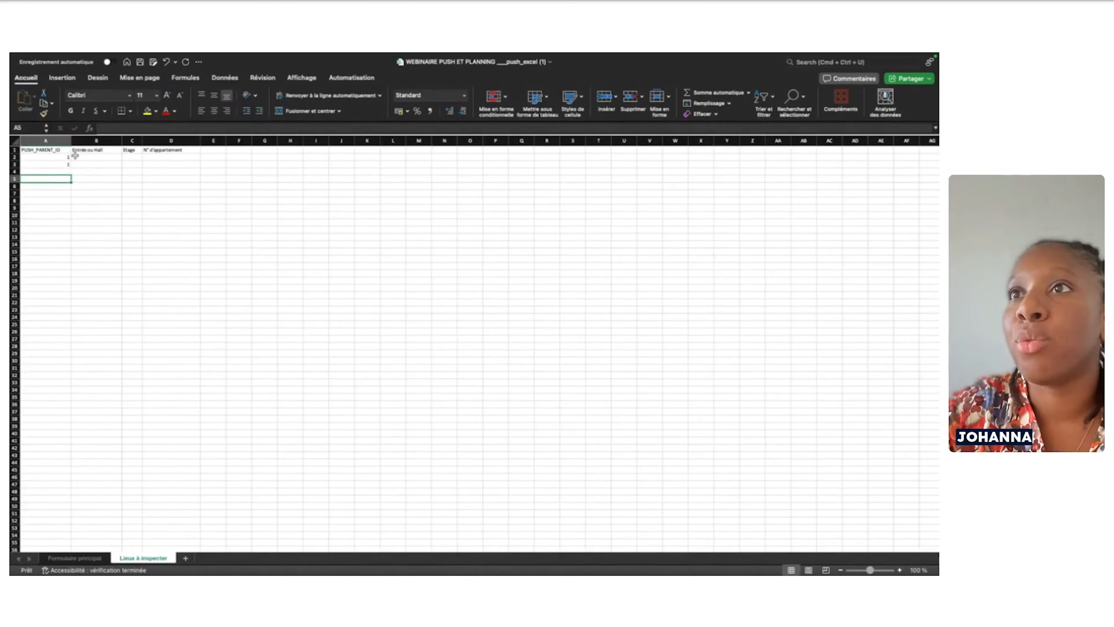
# Enter the first place for parent 1: entrance A, floor 2, apartment 234
pyautogui.click(86, 157)
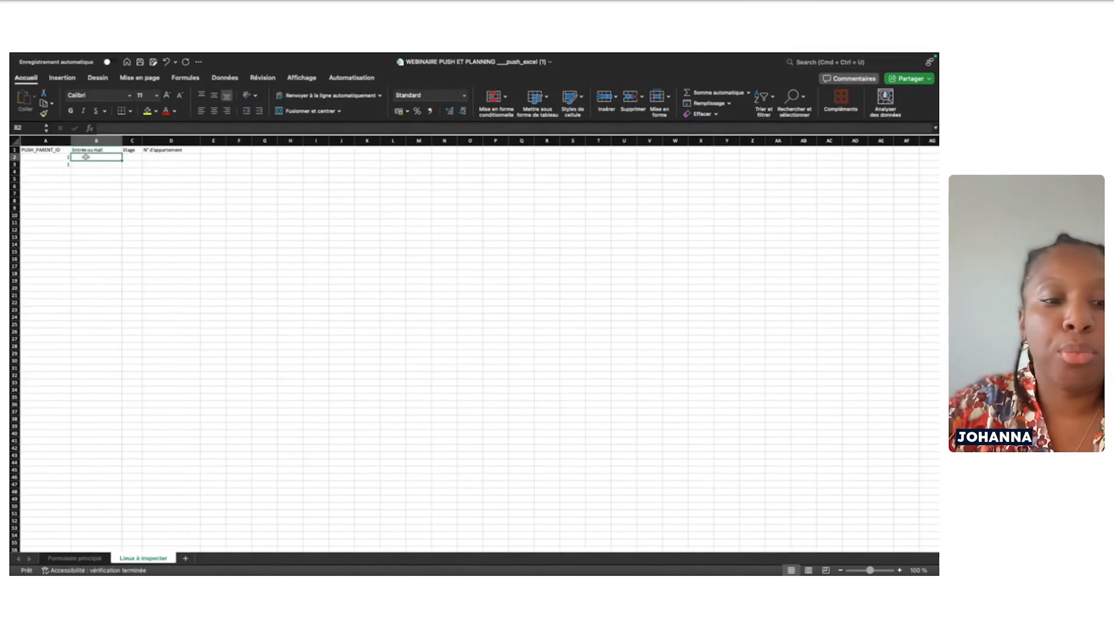
pyautogui.write('A')
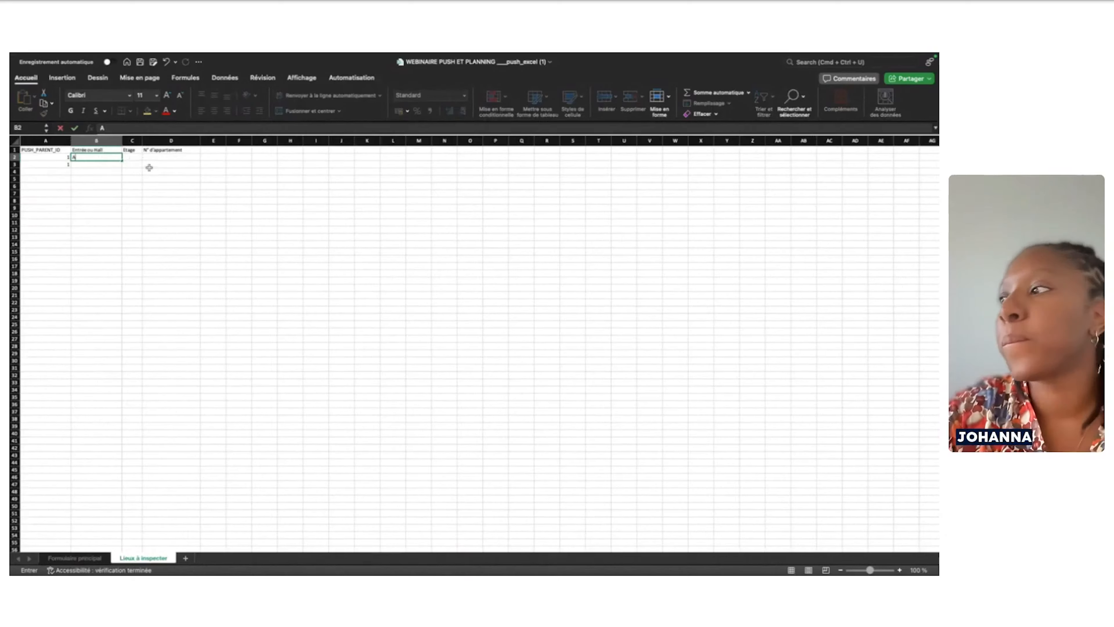
pyautogui.scroll(3, 432, 351)
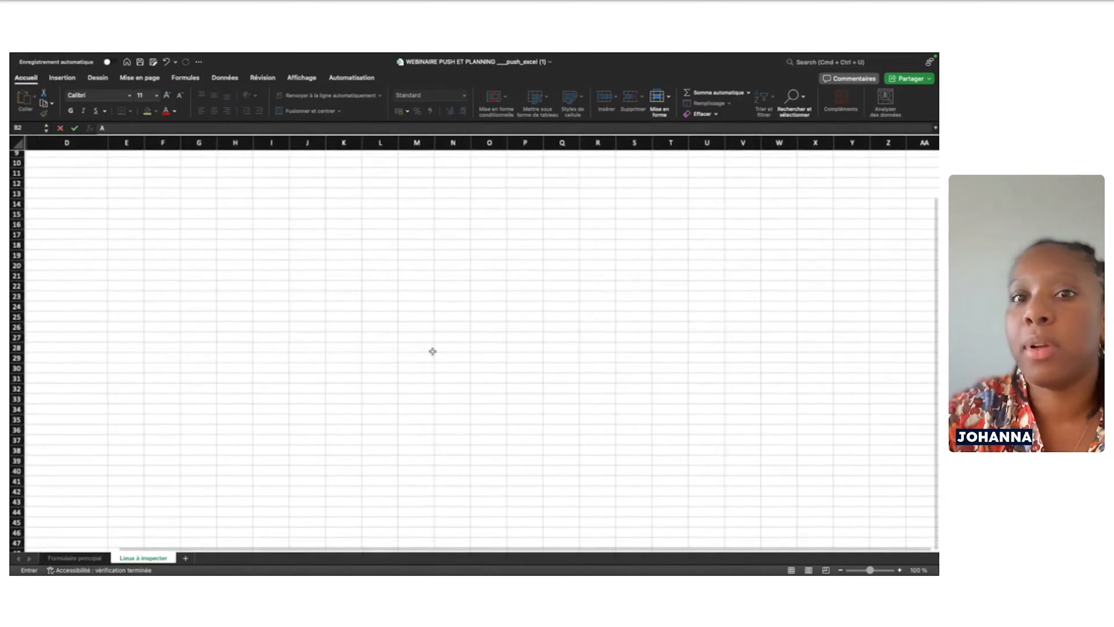
pyautogui.scroll(5, 361, 326)
pyautogui.hscroll(-3, 185, 304)
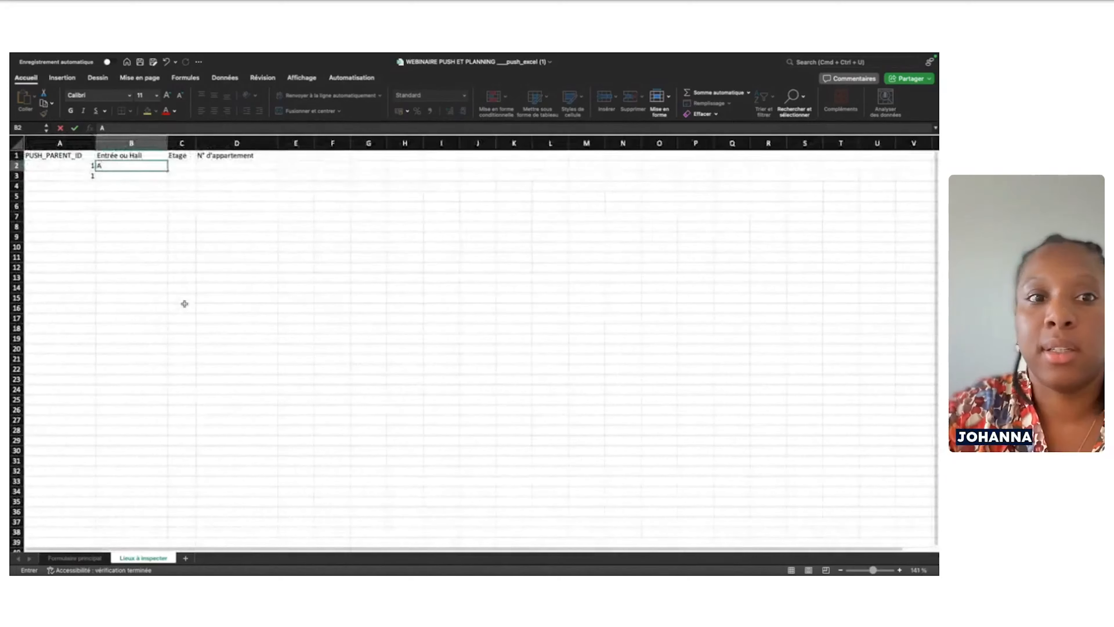
pyautogui.scroll(3, 184, 304)
pyautogui.scroll(3, 185, 304)
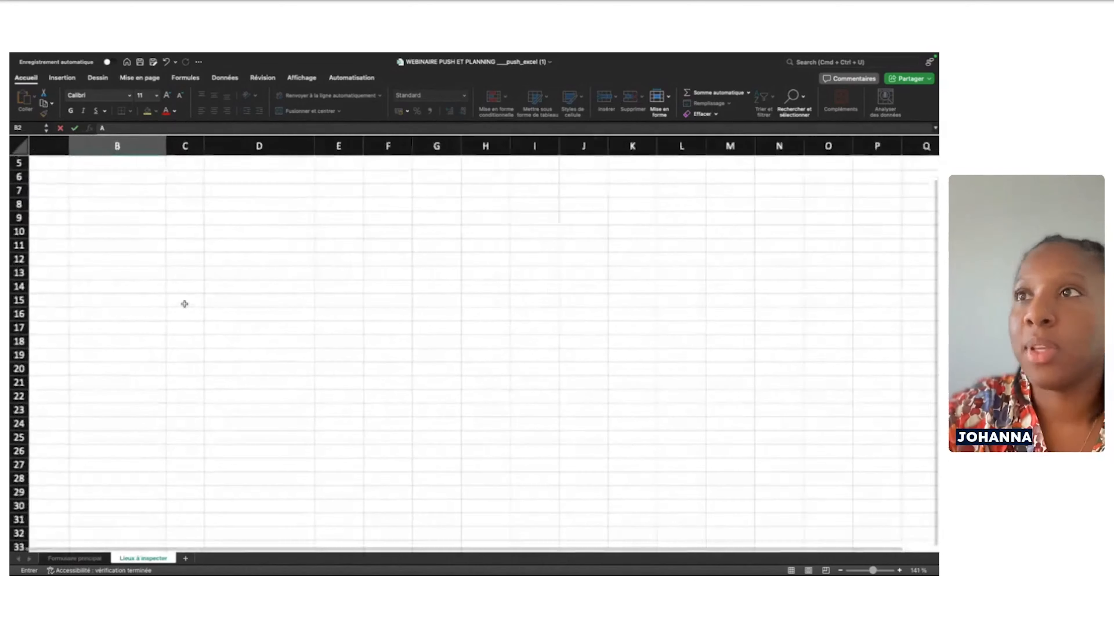
pyautogui.scroll(3, 144, 235)
pyautogui.hscroll(-1, 144, 235)
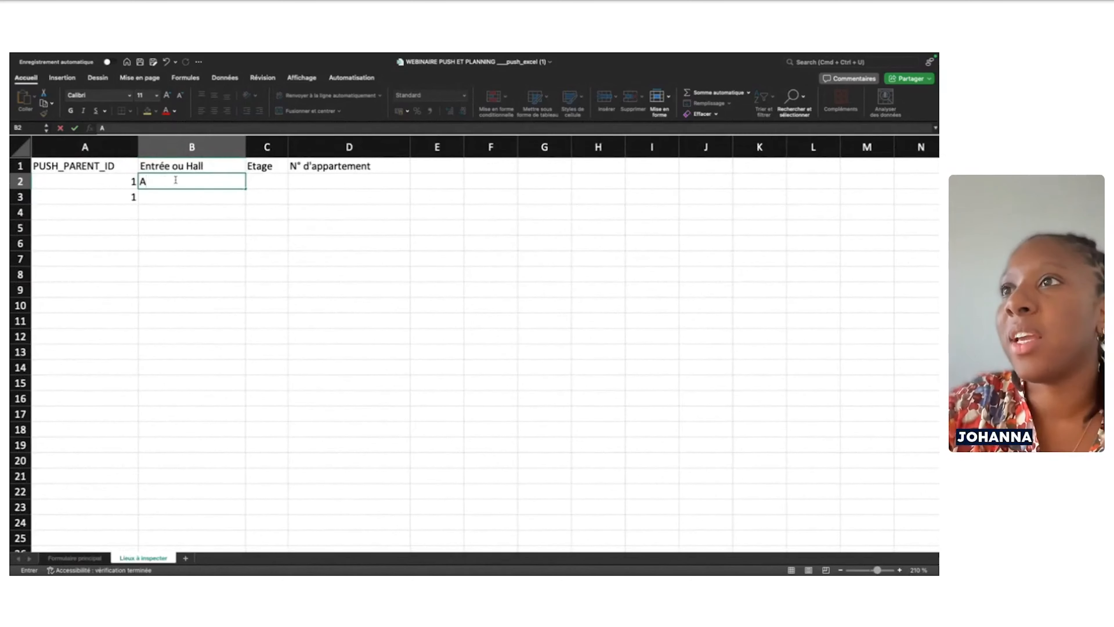
pyautogui.click(271, 185)
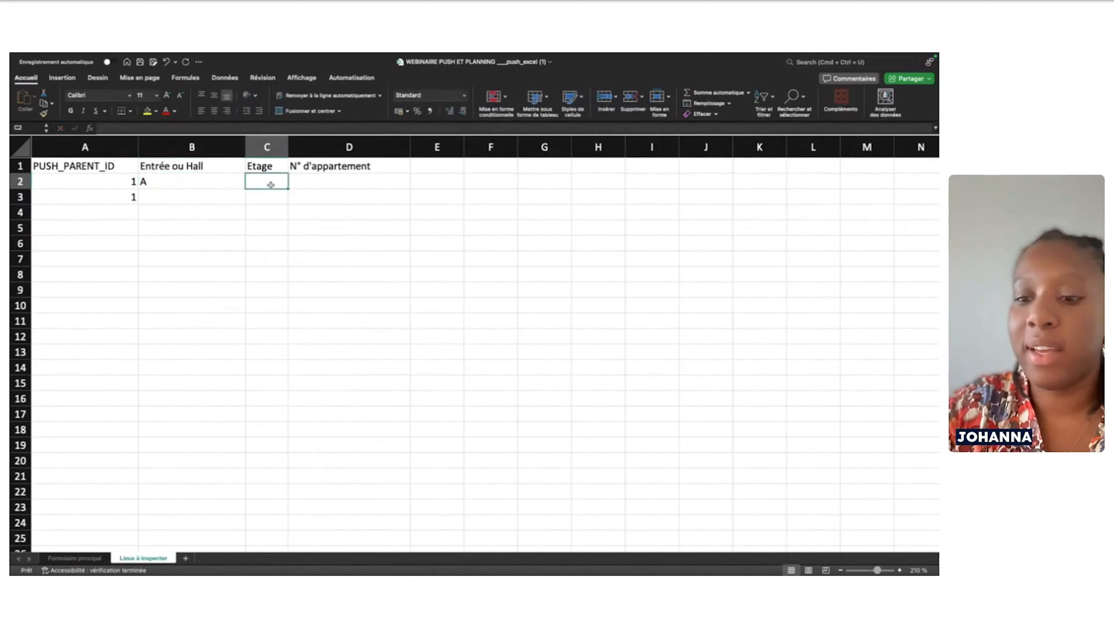
pyautogui.write('2')
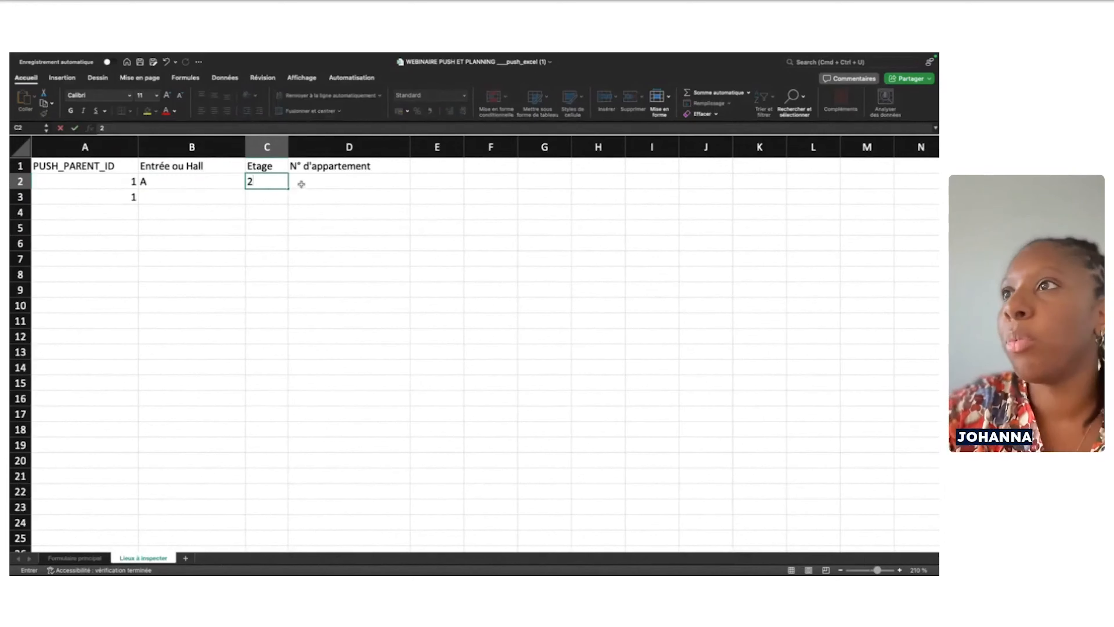
pyautogui.click(302, 184)
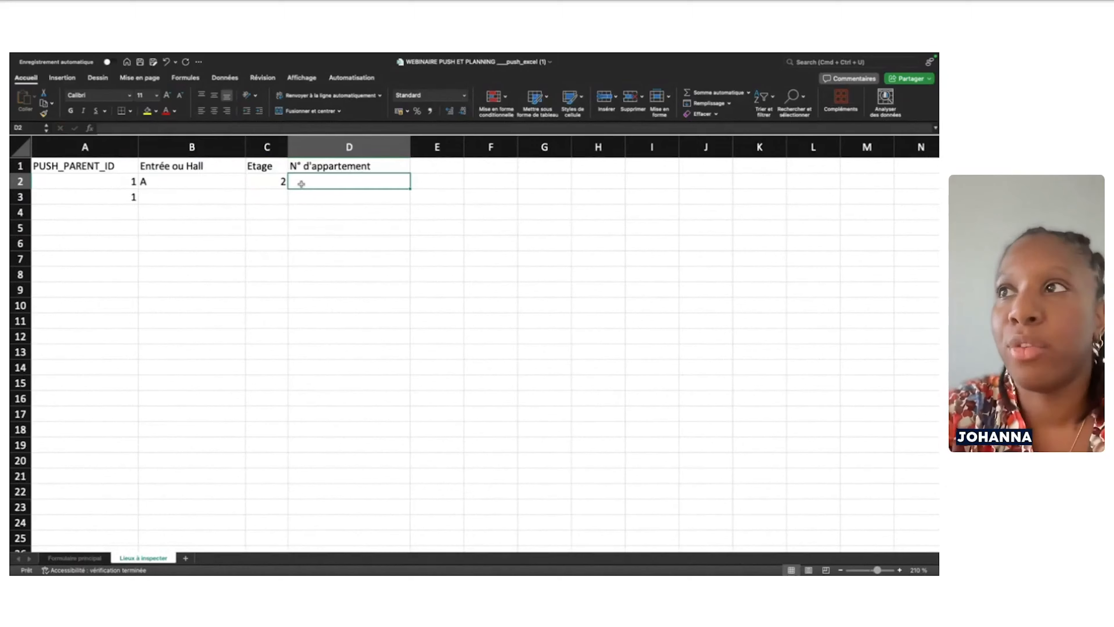
pyautogui.click(272, 181)
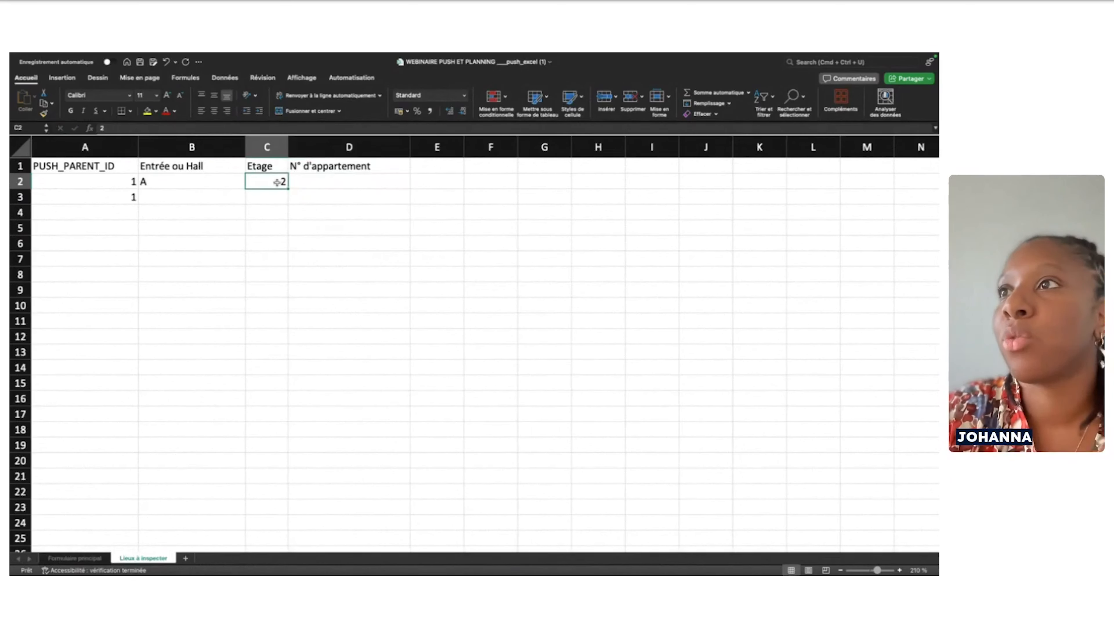
pyautogui.click(318, 184)
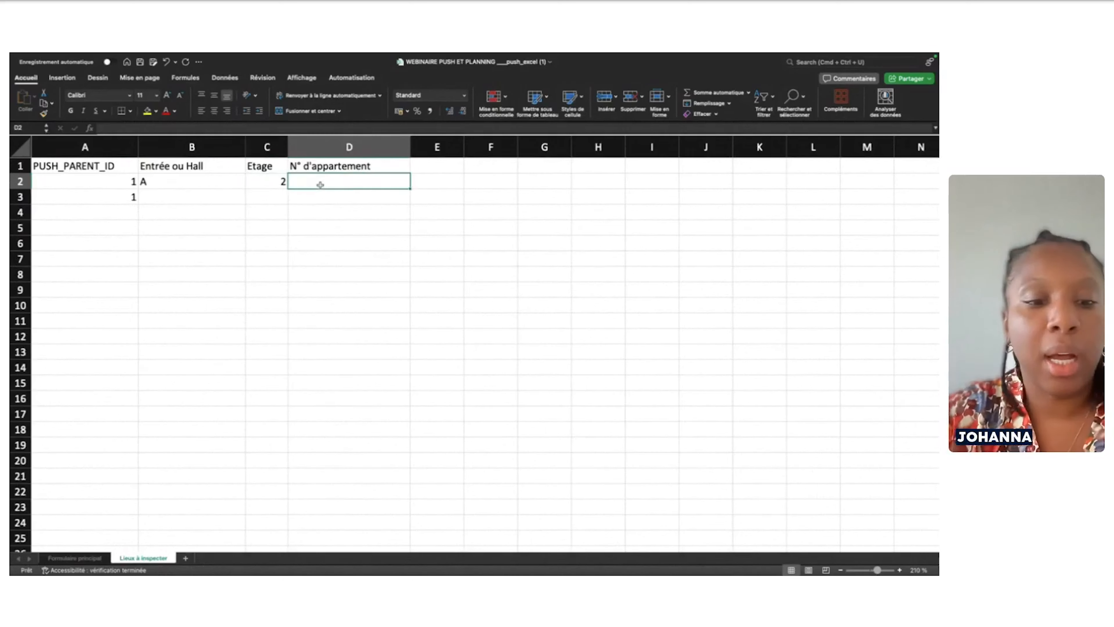
pyautogui.write('234')
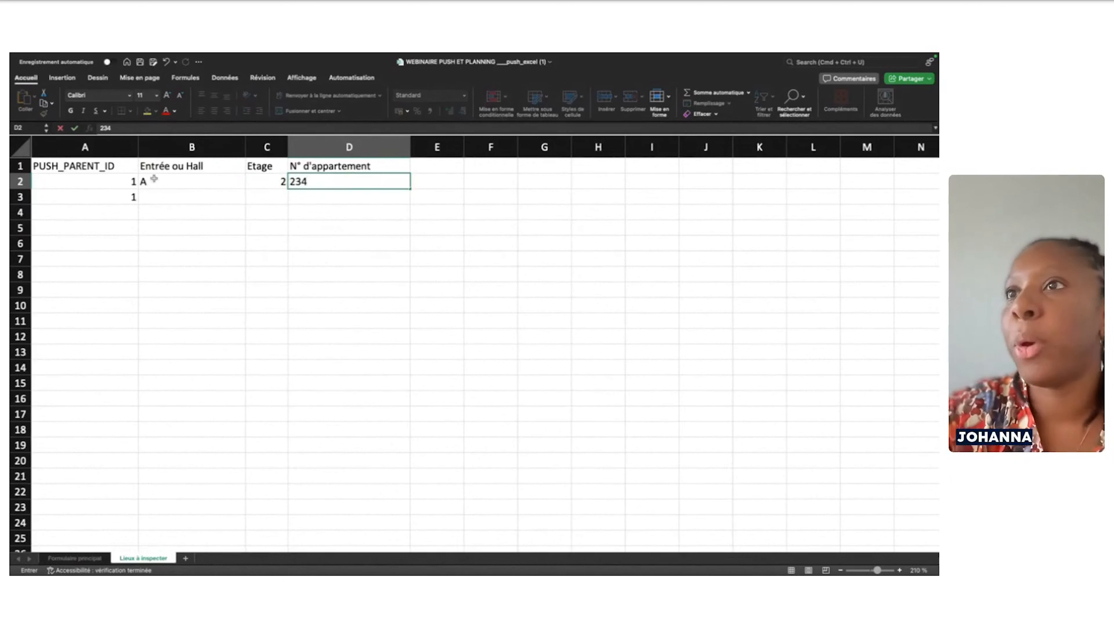
pyautogui.click(156, 197)
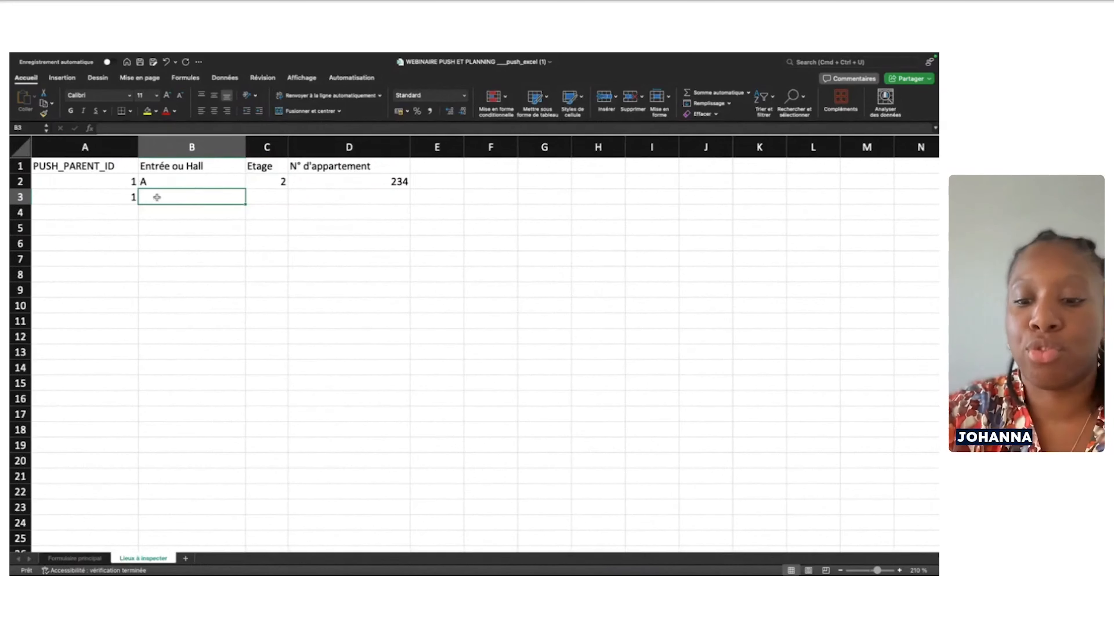
# Enter the second place in row 3: entrance C, floor 1, apartment 14
pyautogui.write('C')
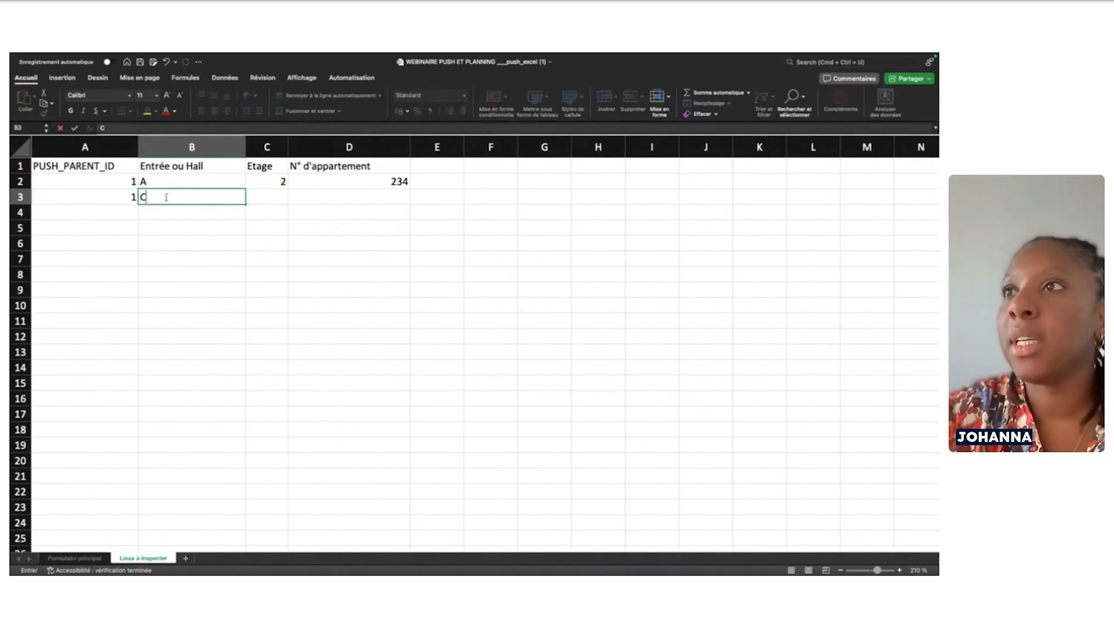
pyautogui.click(272, 198)
pyautogui.write('1')
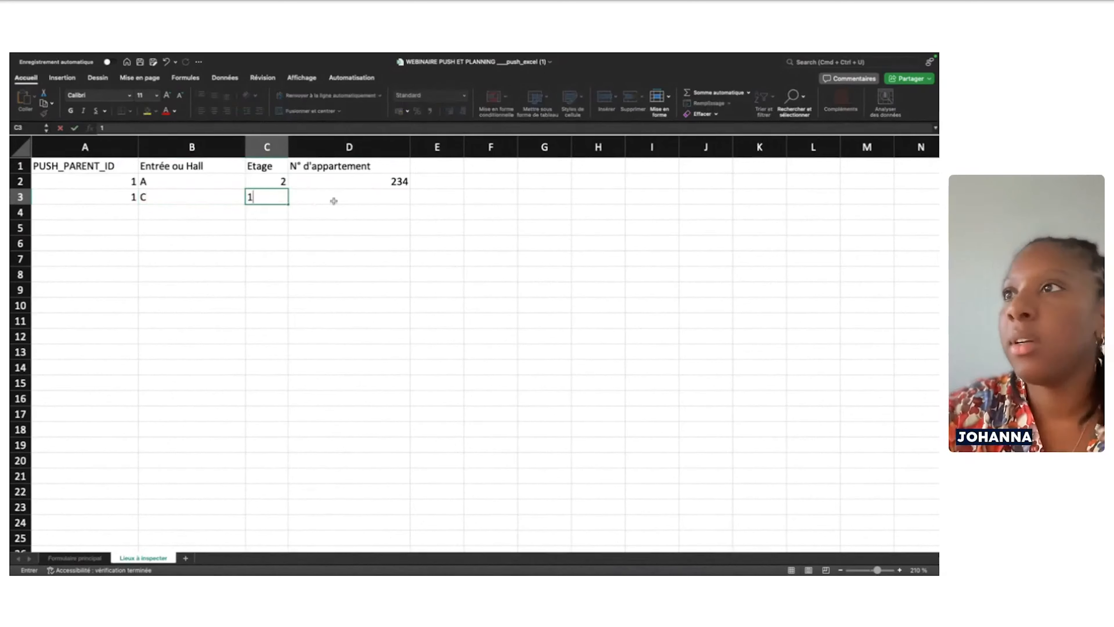
pyautogui.click(338, 198)
pyautogui.write('14')
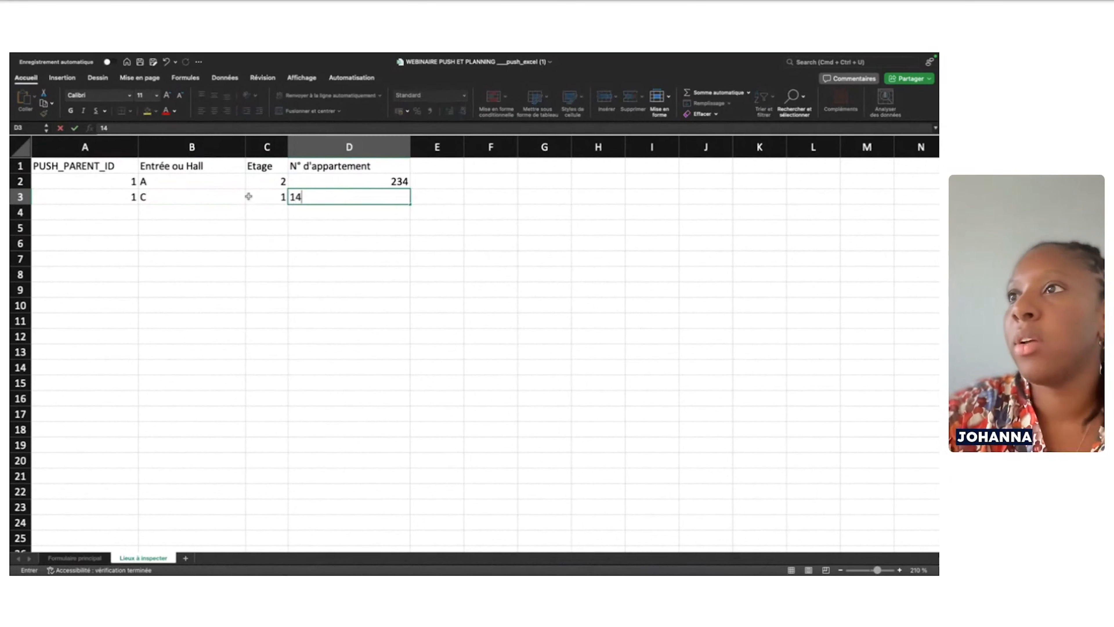
pyautogui.click(122, 210)
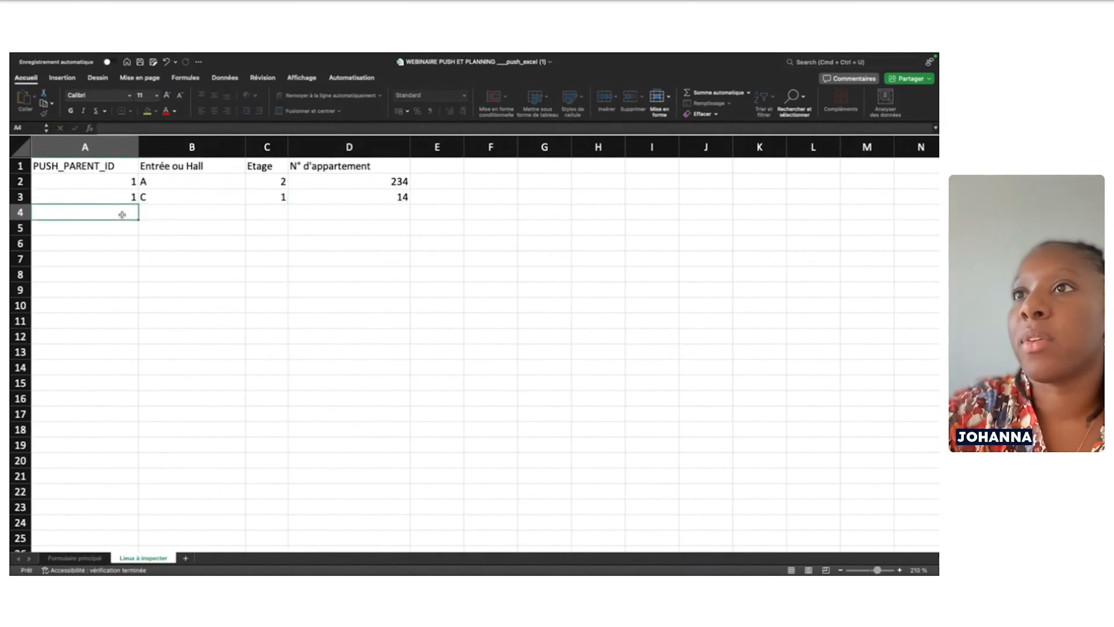
# Check the Formulaire principal IDs, then enter PUSH_PARENT_ID 2 in A4 through A7
pyautogui.click(75, 559)
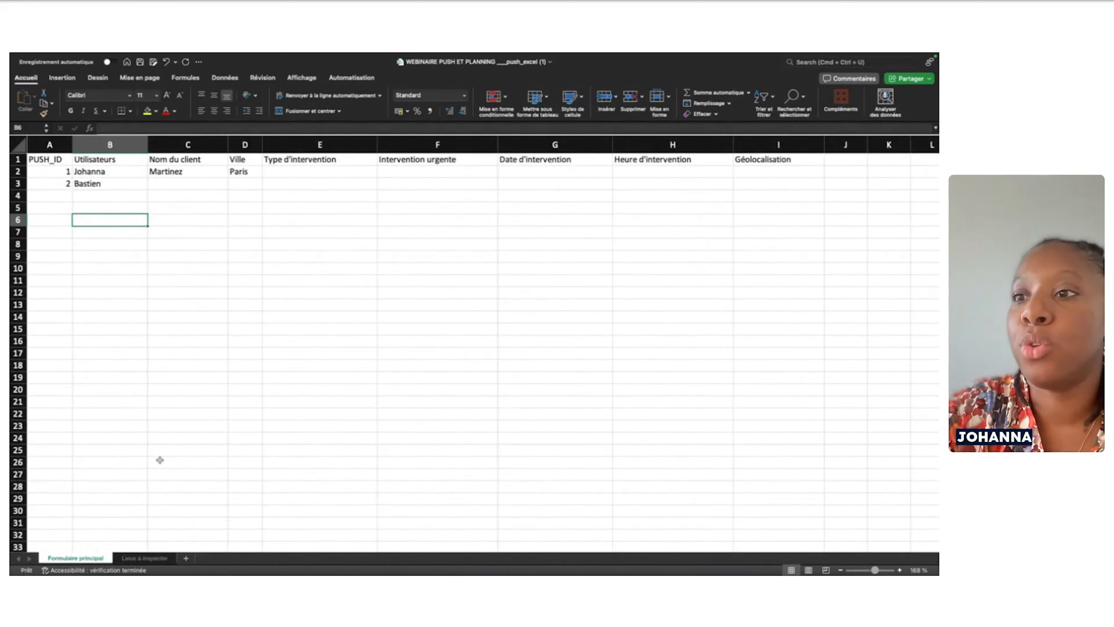
pyautogui.click(140, 558)
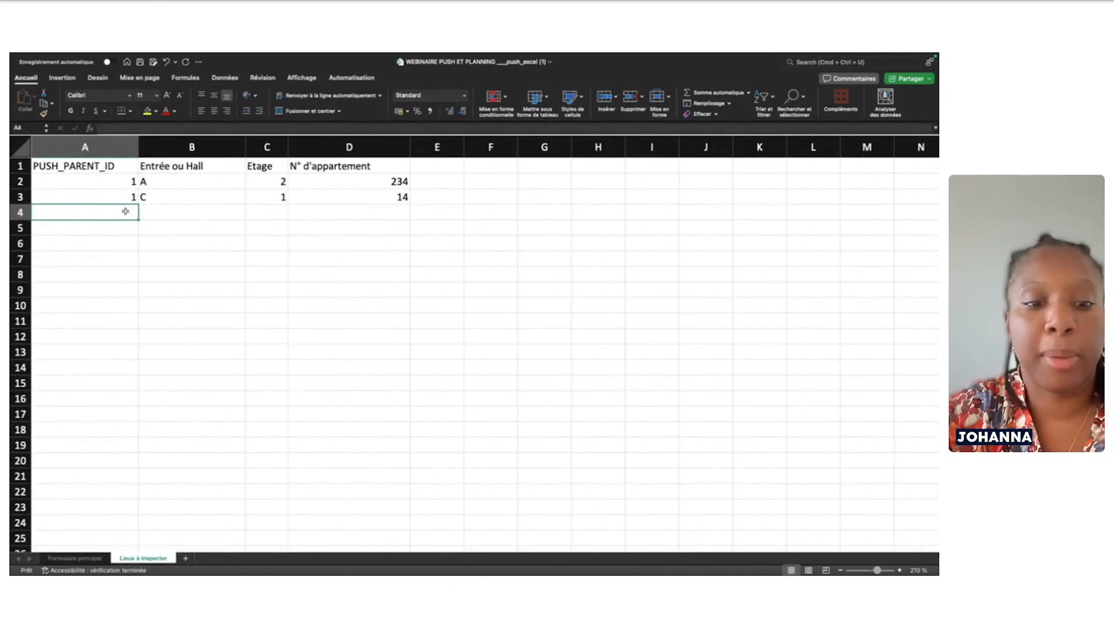
pyautogui.write('2')
pyautogui.click(127, 227)
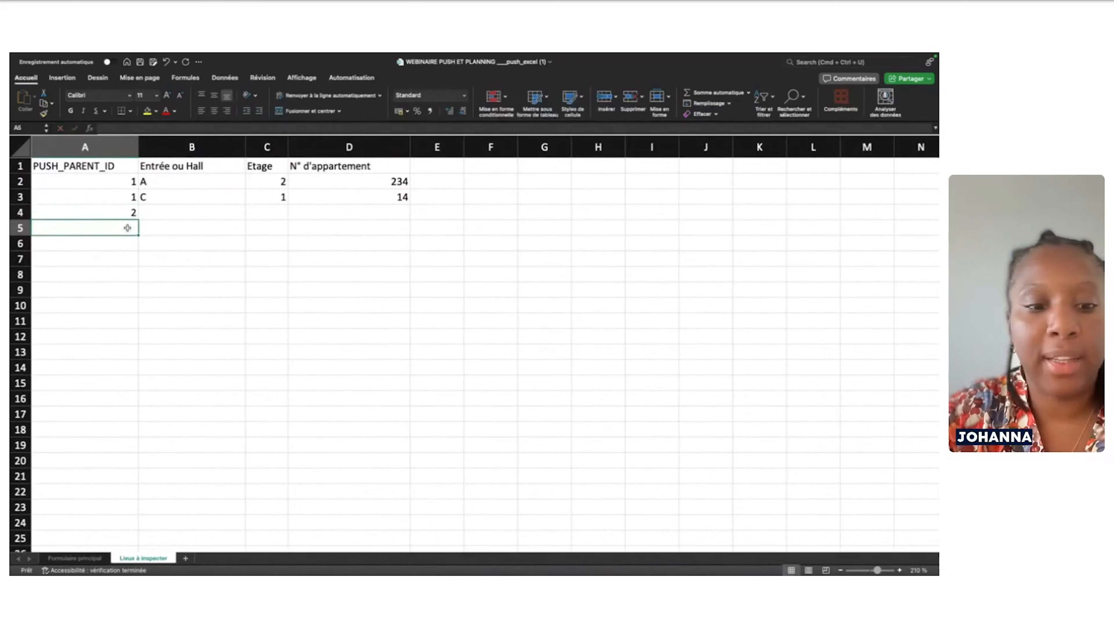
pyautogui.write('2')
pyautogui.click(127, 244)
pyautogui.write('2')
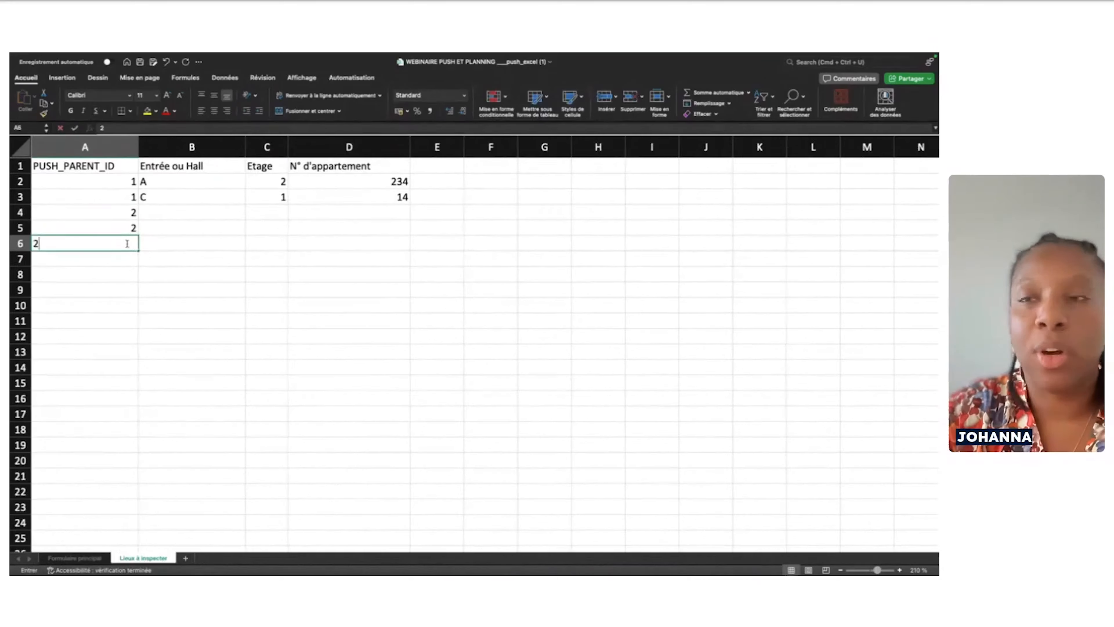
pyautogui.click(131, 261)
pyautogui.write('2')
pyautogui.click(184, 215)
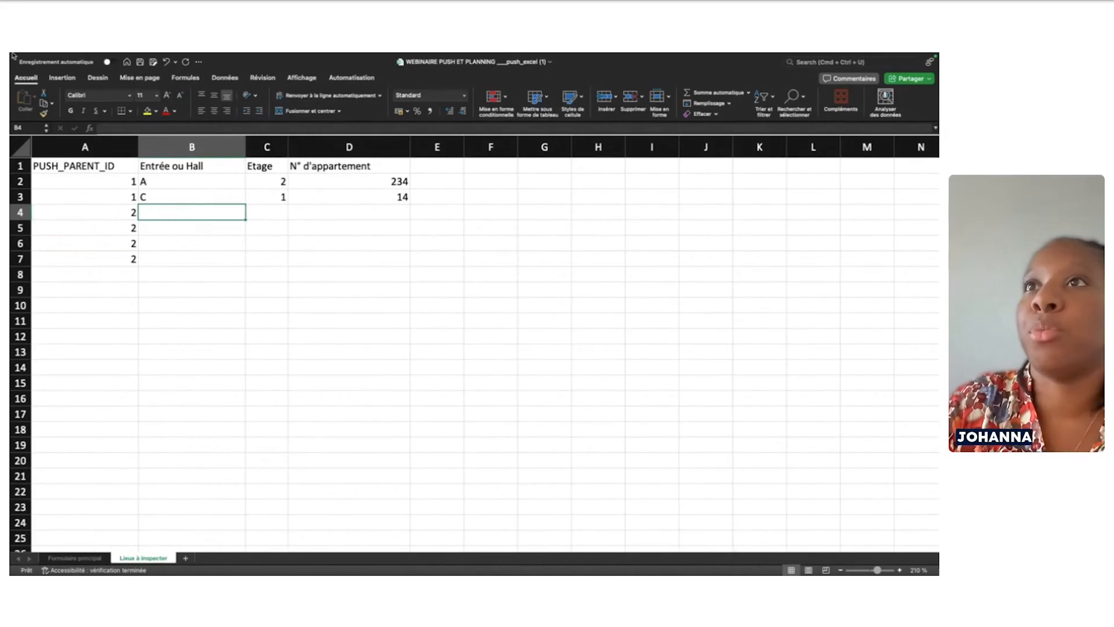
pyautogui.moveTo(80, 54)
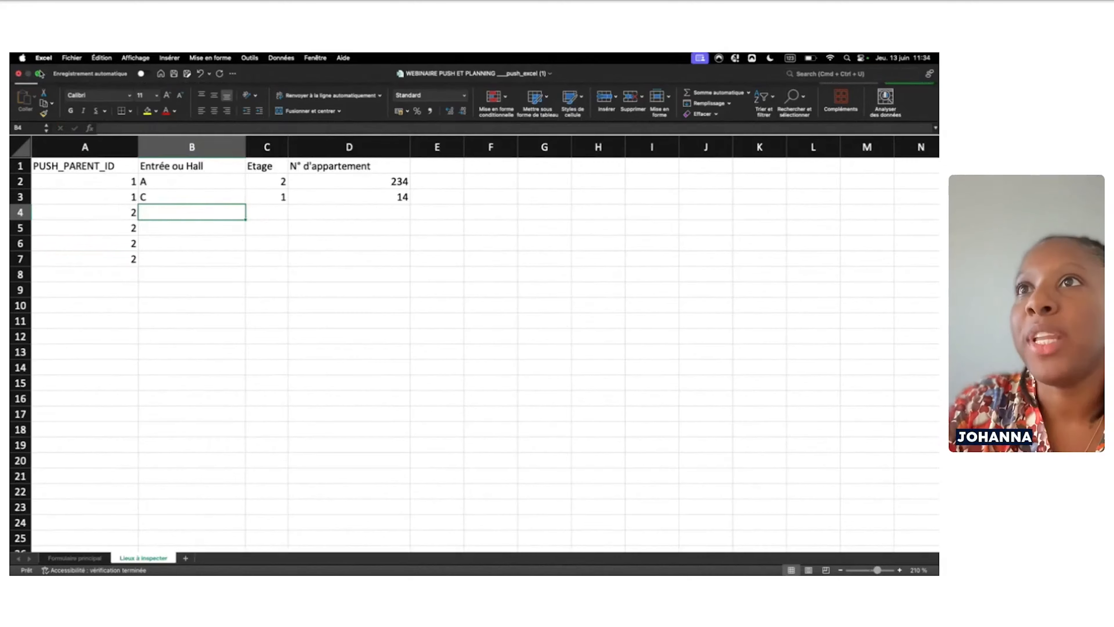
# Close the template without saving and open Import Push avancé.xlsx from the WEBINAIRE PUSH folder
pyautogui.click(19, 73)
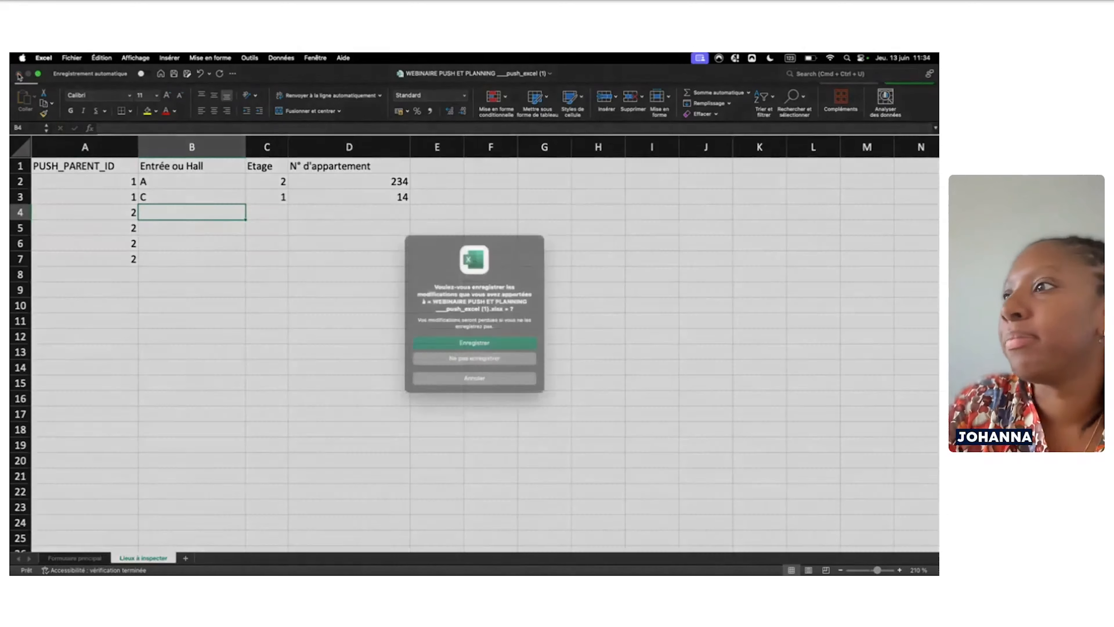
pyautogui.click(468, 361)
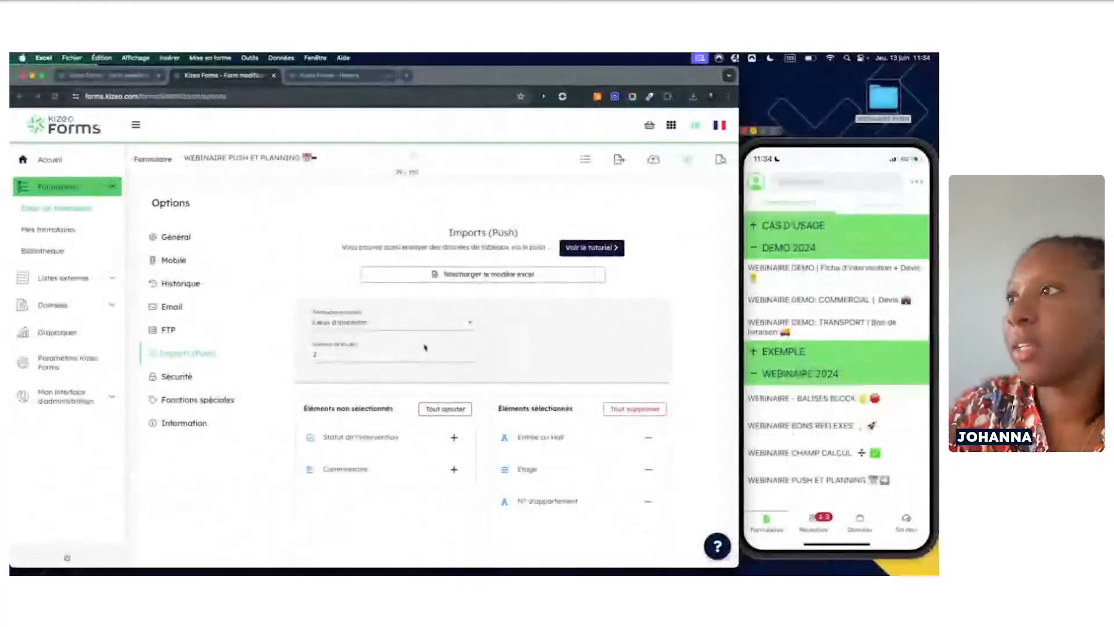
pyautogui.click(876, 98)
pyautogui.doubleClick(875, 98)
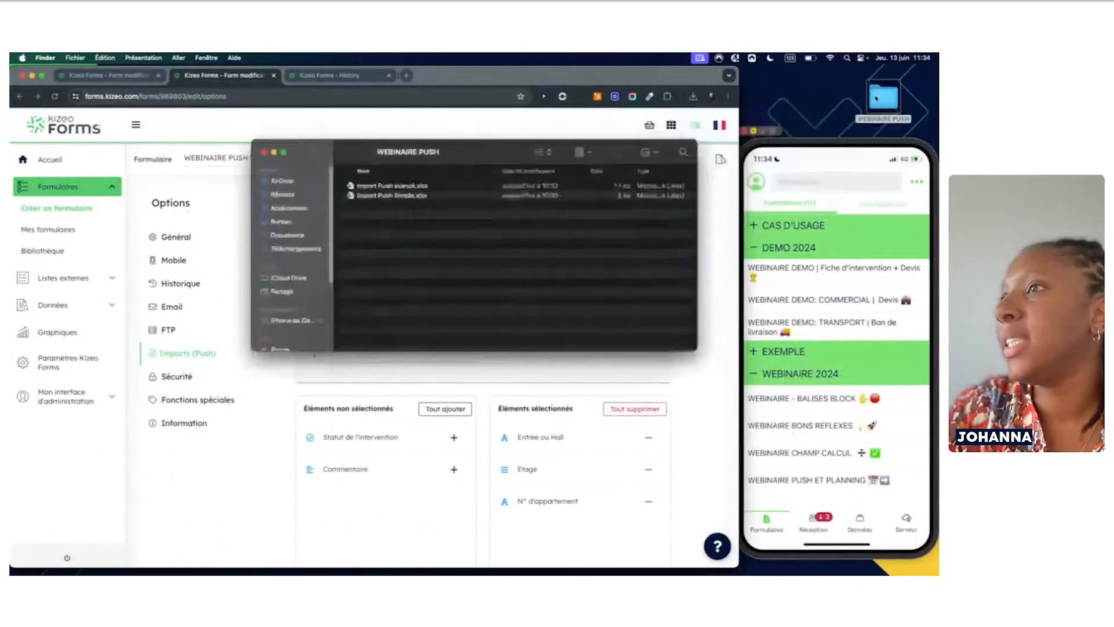
pyautogui.doubleClick(415, 189)
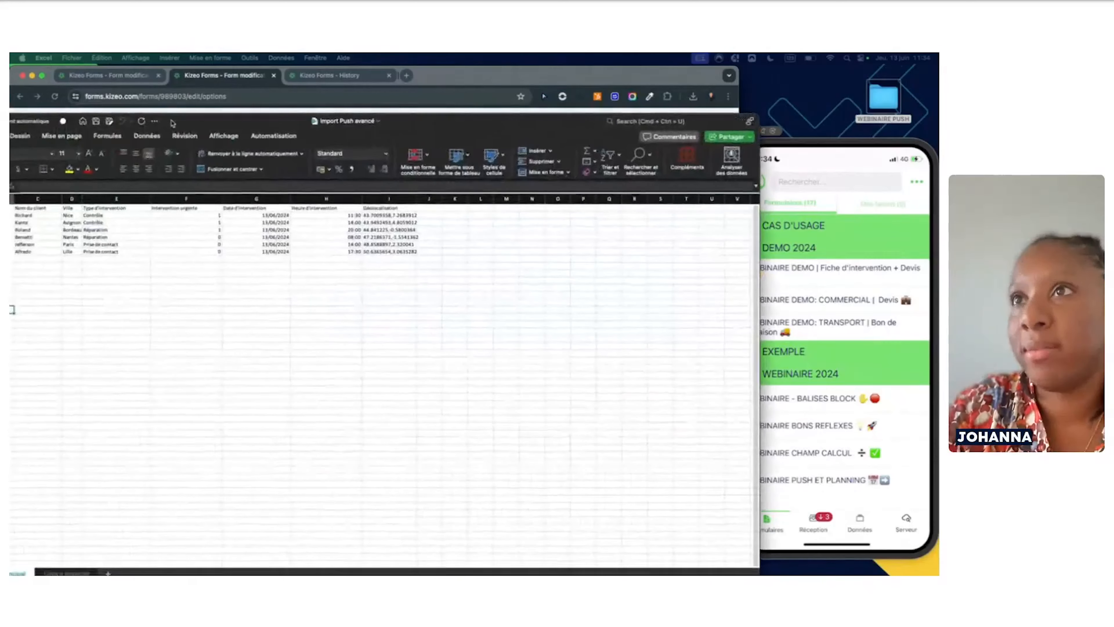
pyautogui.moveTo(271, 118); pyautogui.dragTo(284, 94)
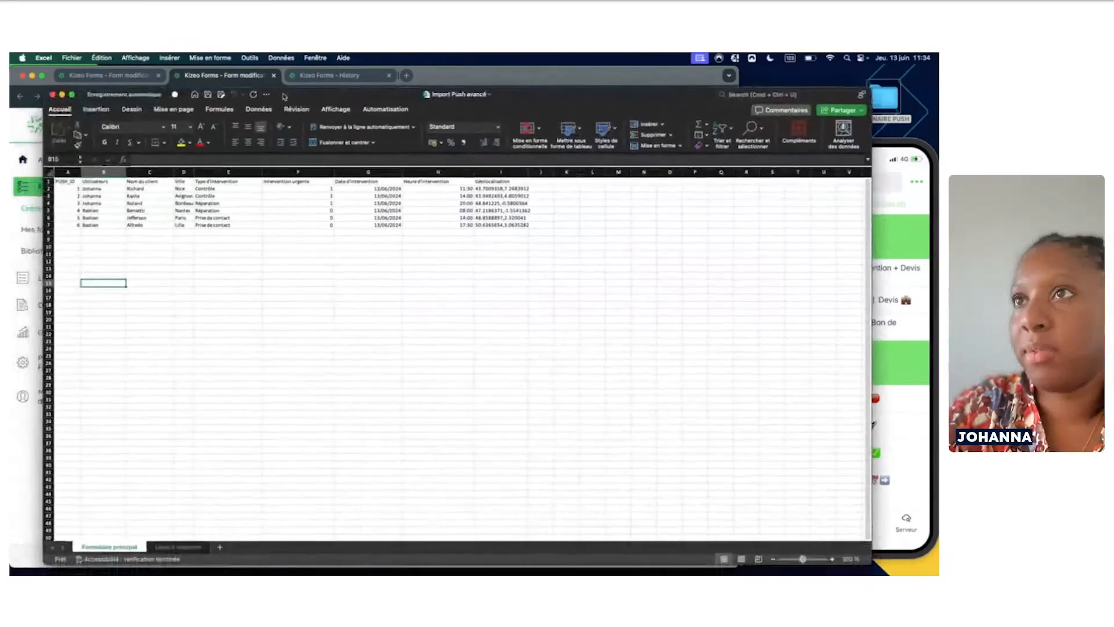
# Maximise the Import Push avancé workbook and show its Lieux à inspecter sheet of 16 locations
pyautogui.click(71, 93)
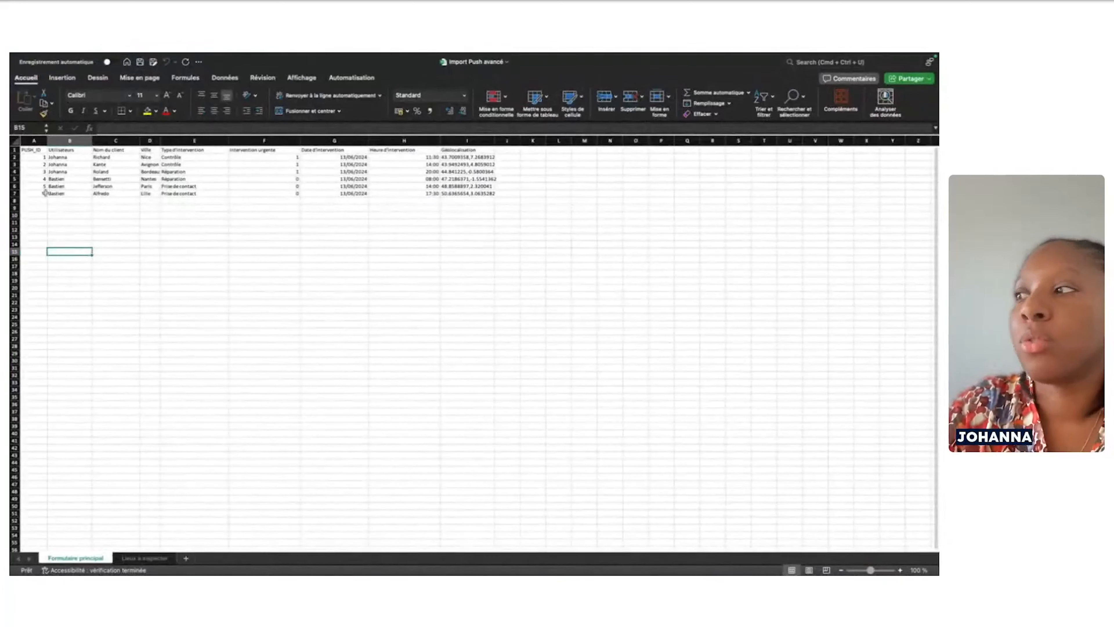
pyautogui.scroll(3, 104, 229)
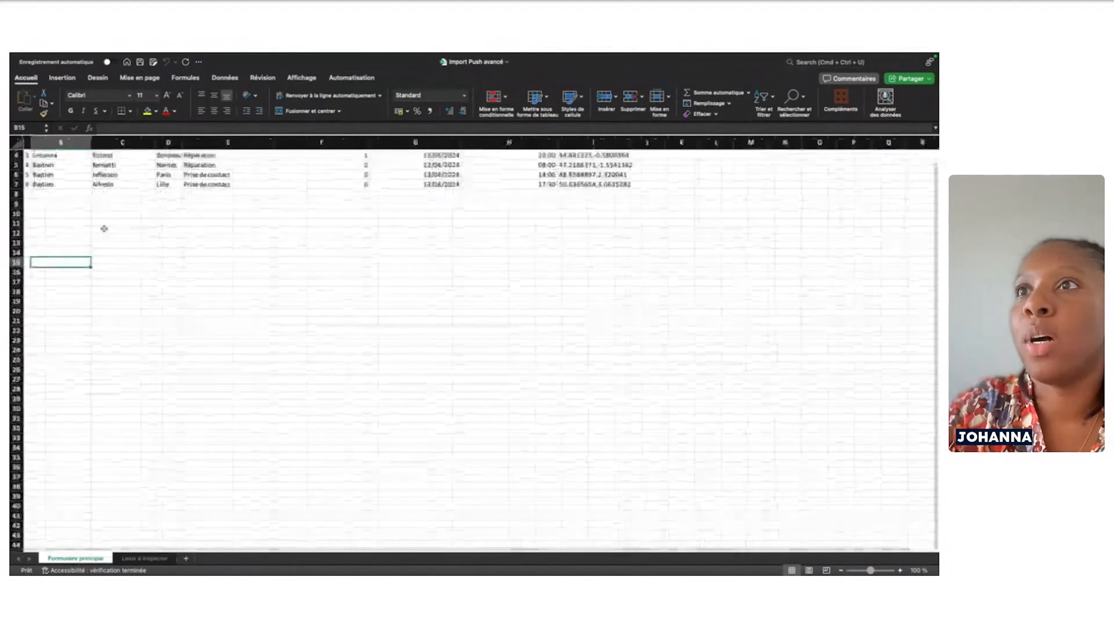
pyautogui.scroll(5, 103, 229)
pyautogui.scroll(5, 111, 223)
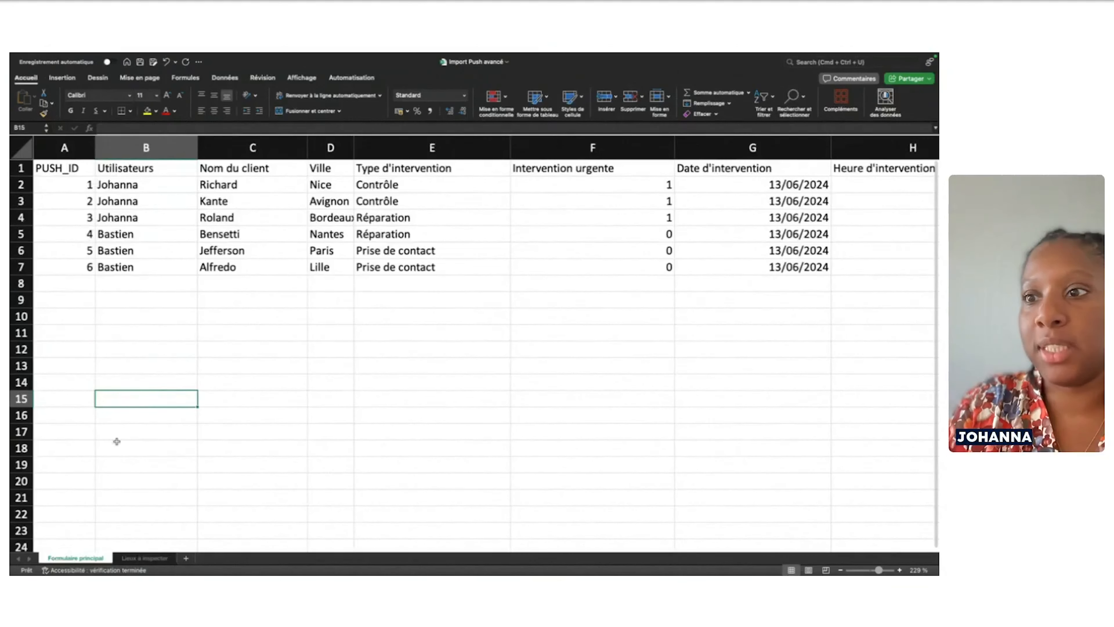
pyautogui.click(133, 559)
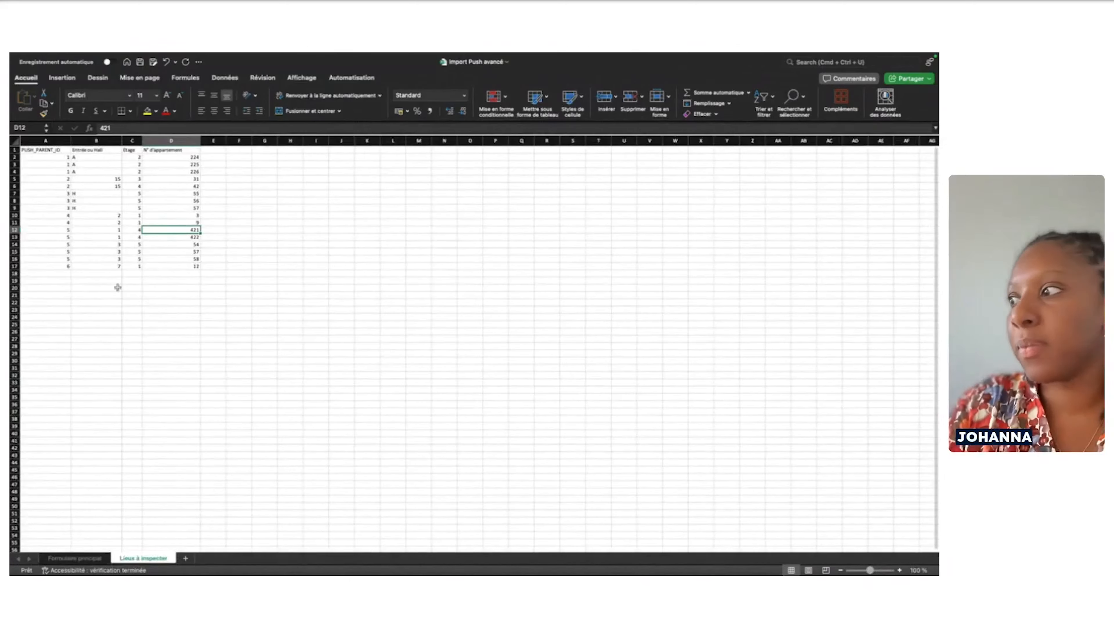
pyautogui.scroll(5, 163, 240)
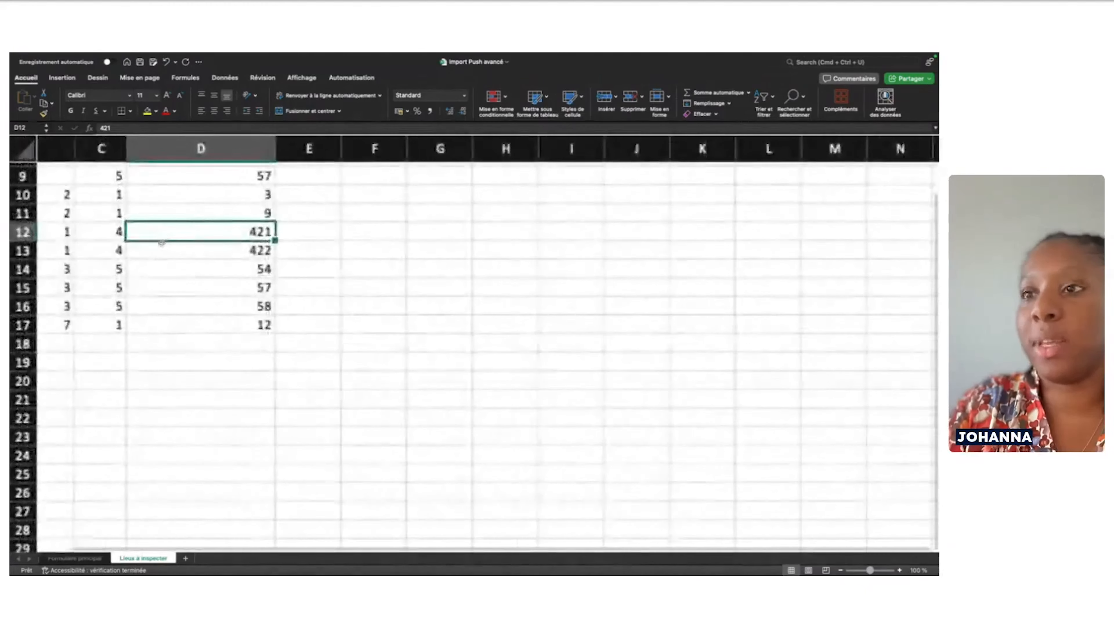
pyautogui.hscroll(-5, 131, 259)
pyautogui.scroll(5, 131, 267)
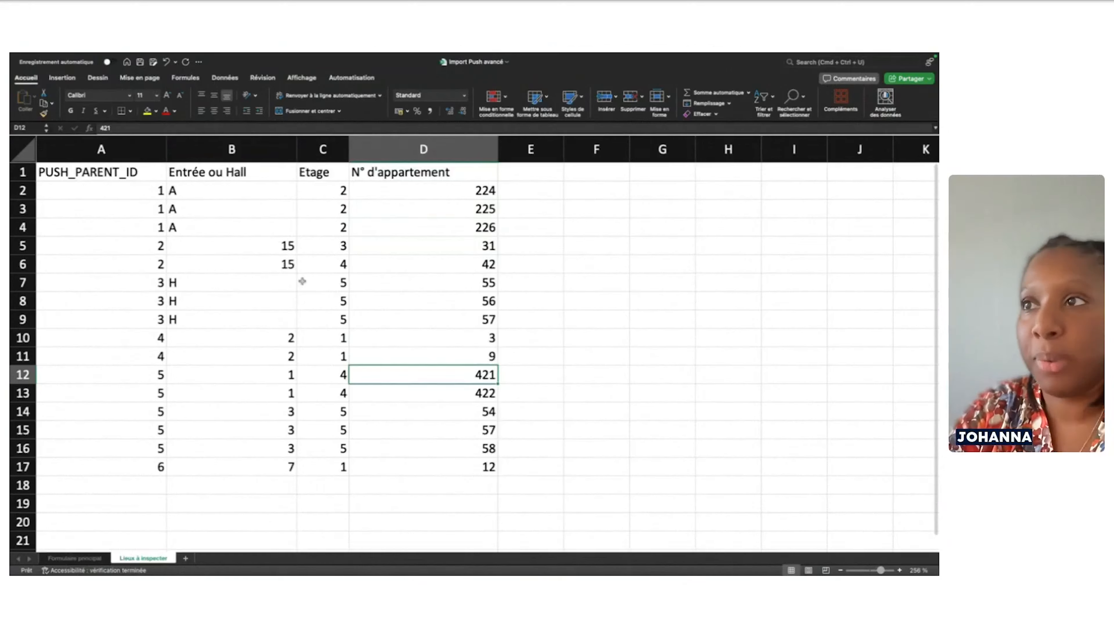
pyautogui.scroll(-1, 275, 393)
pyautogui.hscroll(1, 274, 394)
pyautogui.scroll(1, 274, 394)
pyautogui.hscroll(-1, 275, 394)
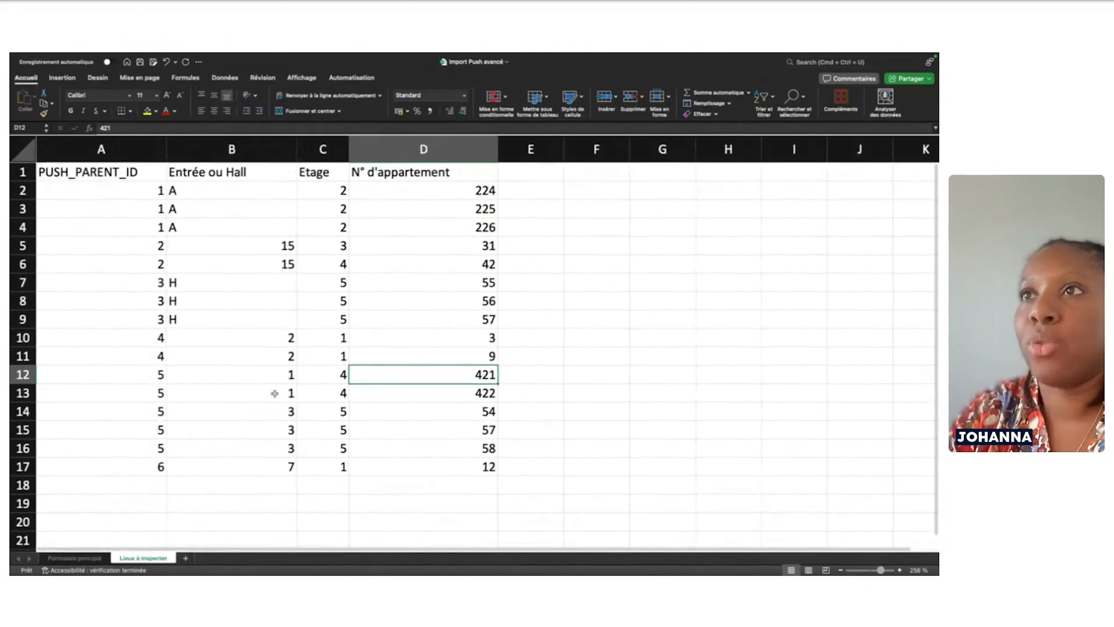
pyautogui.moveTo(13, 53)
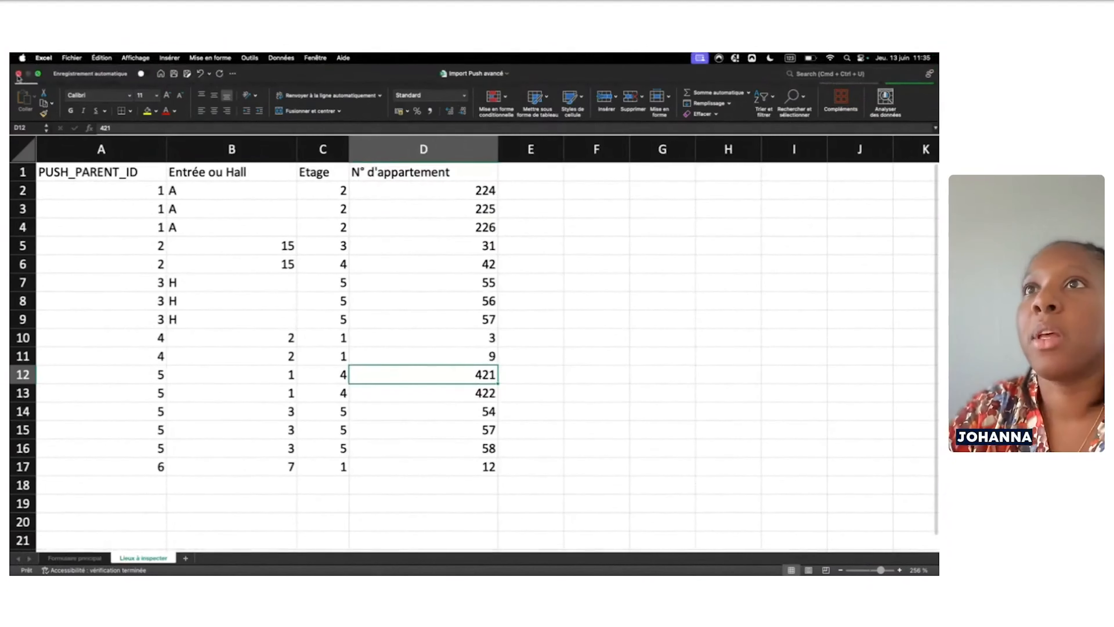
# Close Excel and the WEBINAIRE PUSH folder, returning to the Kizeo Forms history of pushed entries
pyautogui.click(18, 74)
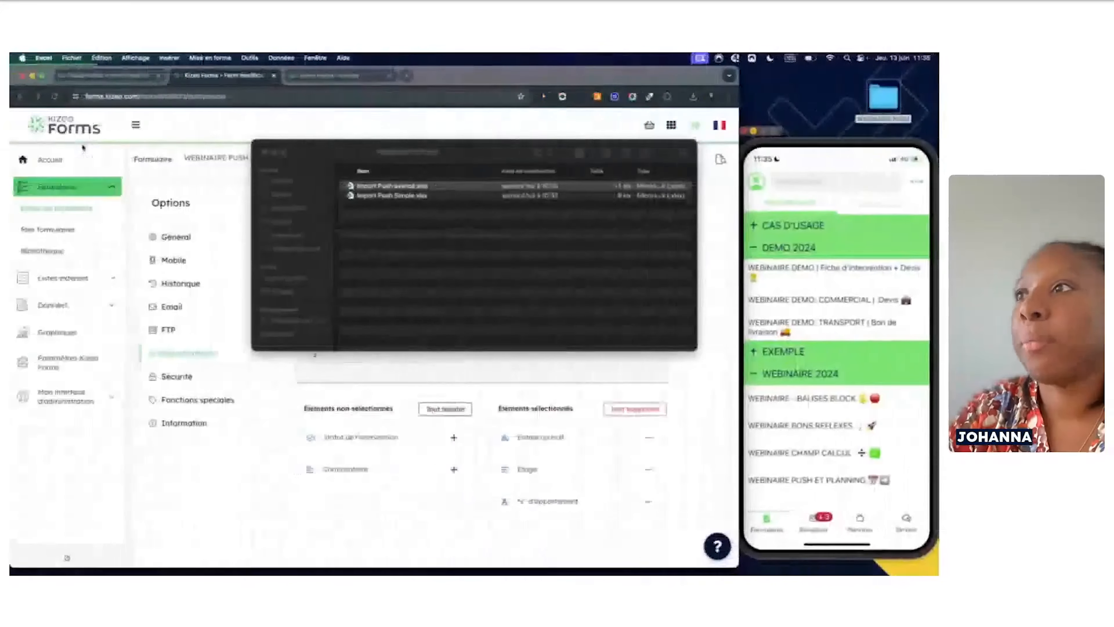
pyautogui.click(266, 158)
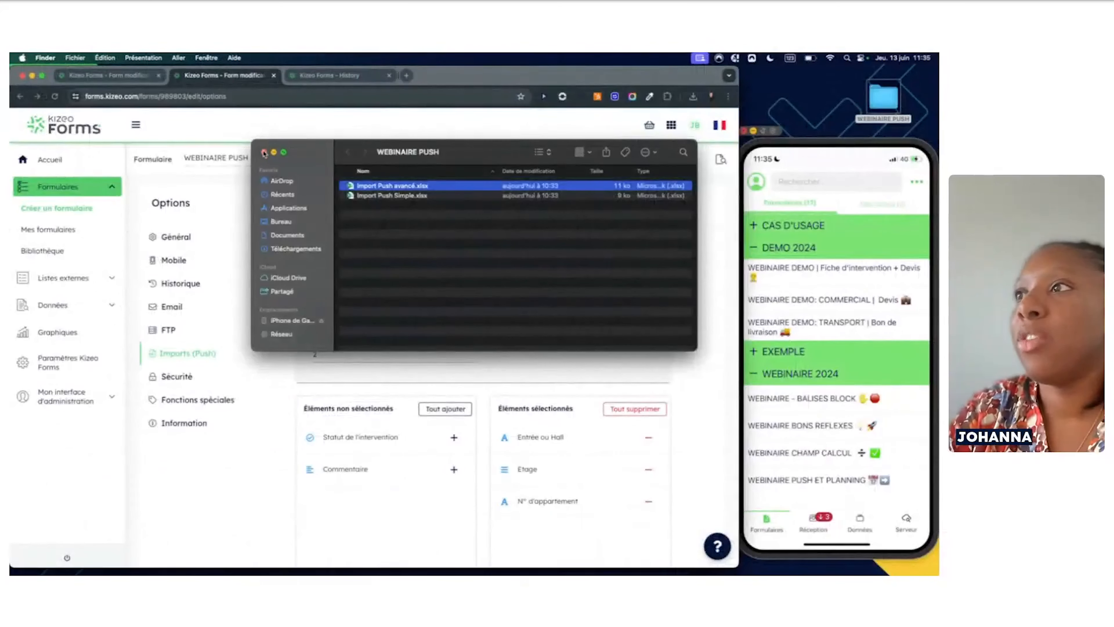
pyautogui.click(264, 153)
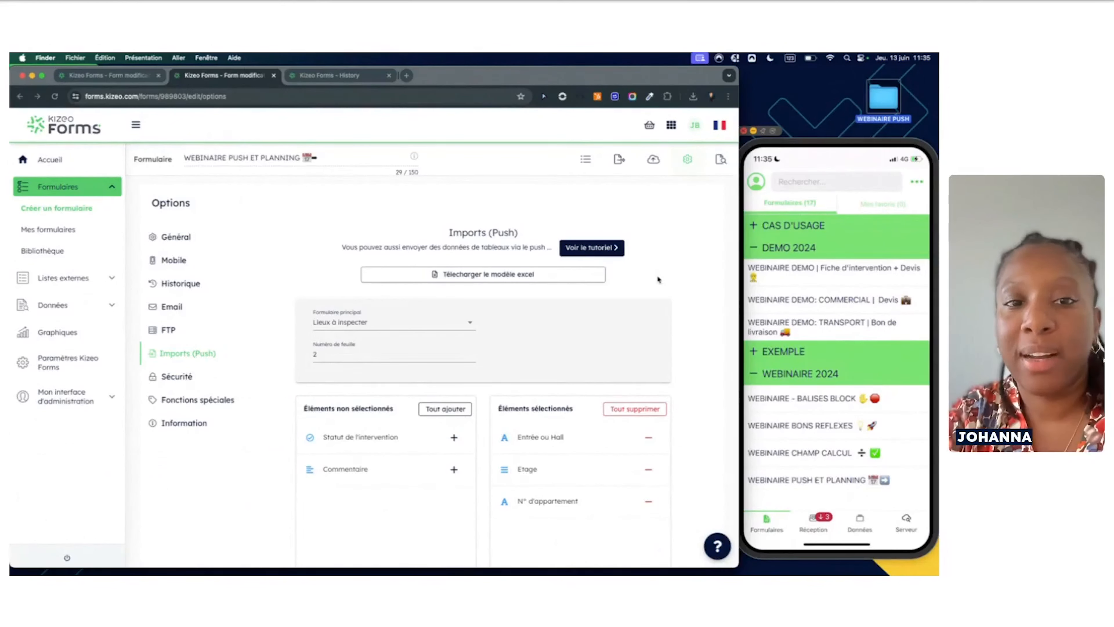
pyautogui.click(350, 78)
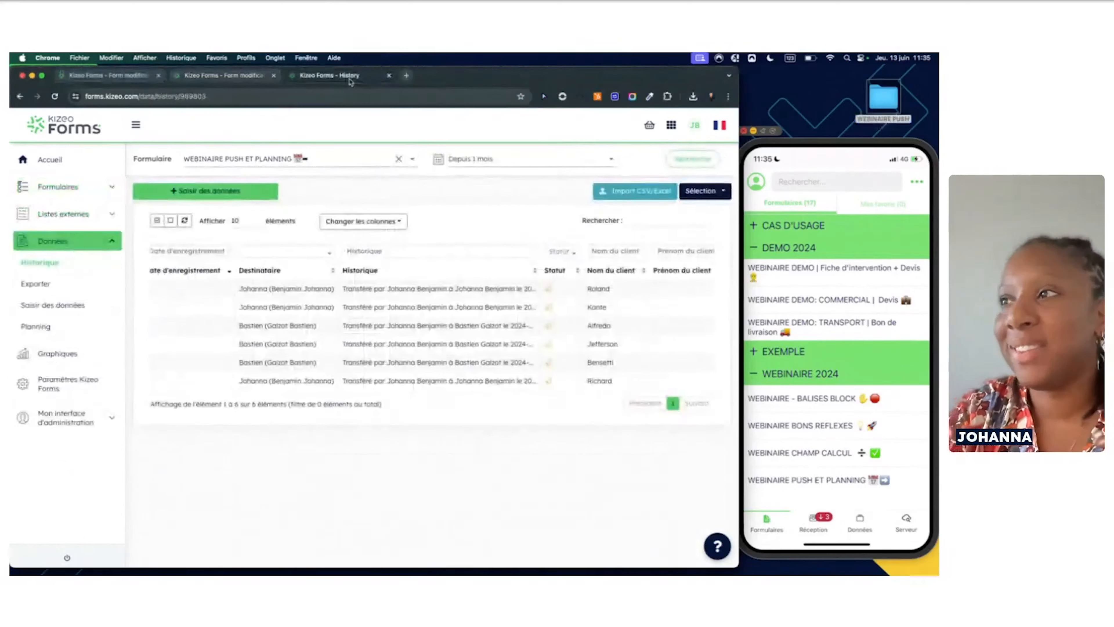
pyautogui.hscroll(-3, 342, 330)
pyautogui.hscroll(-5, 342, 330)
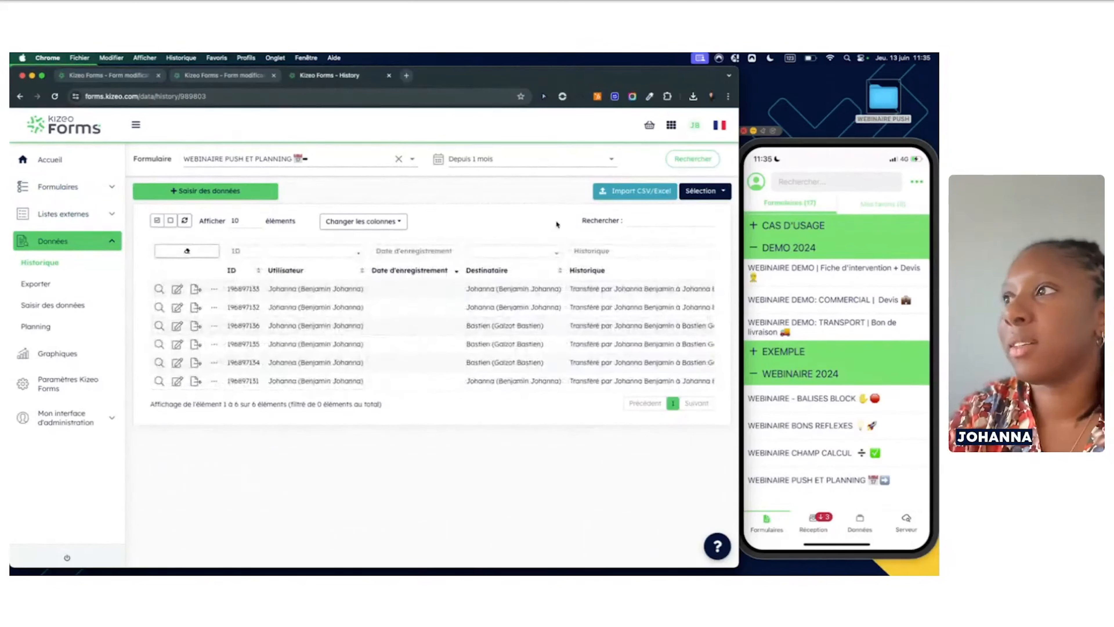
# Import Import Push avancé.xlsx via Import CSV/Excel, inserting 6 rows into the form history
pyautogui.click(637, 195)
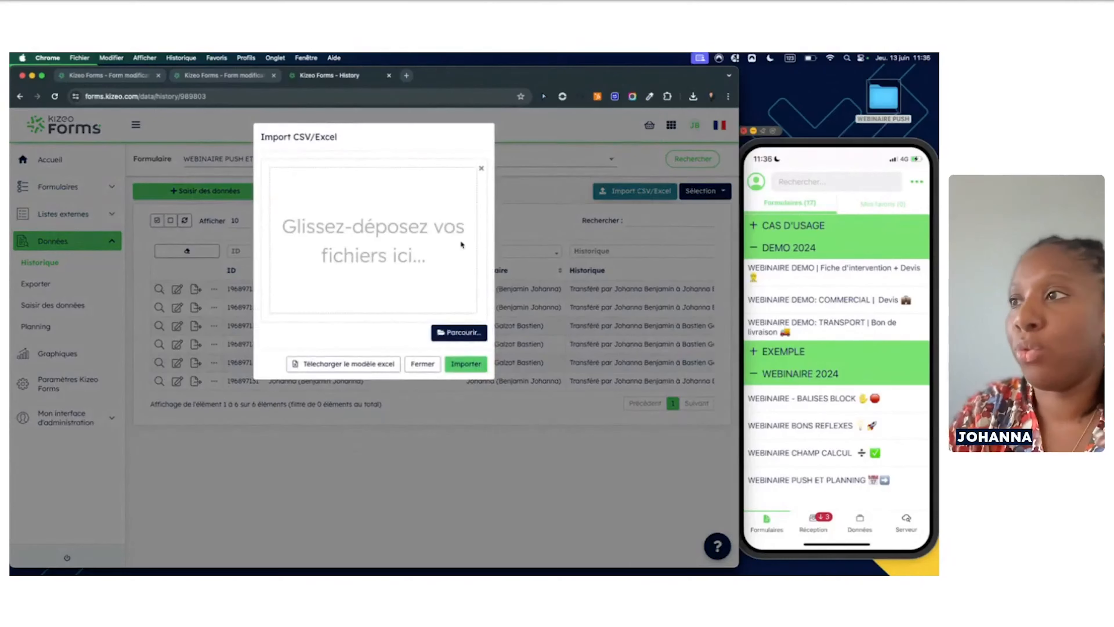
pyautogui.click(459, 332)
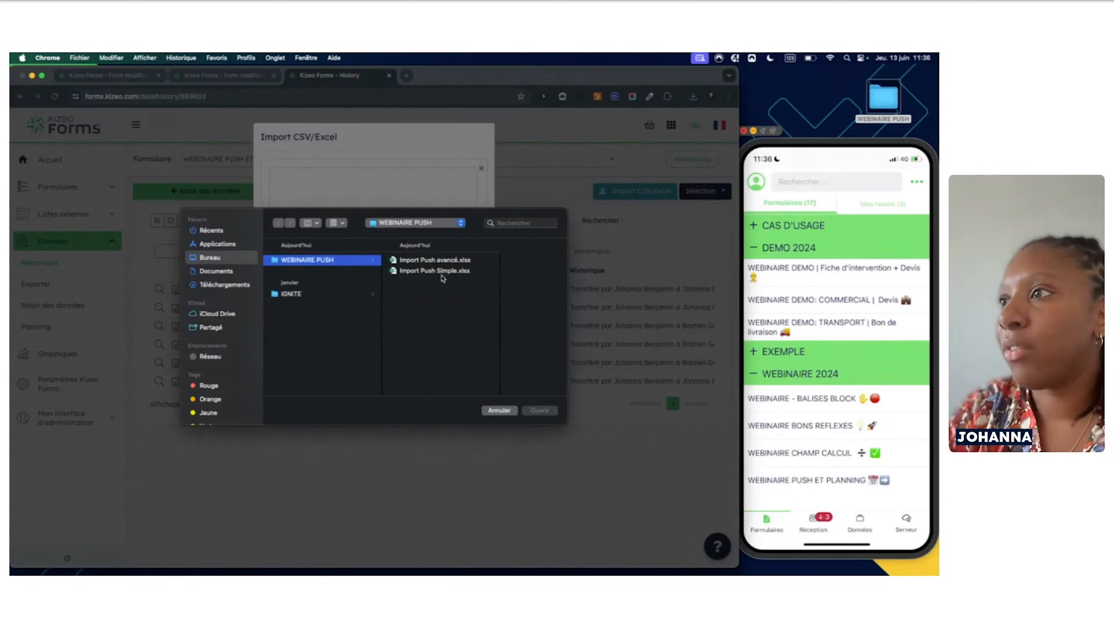
pyautogui.click(433, 261)
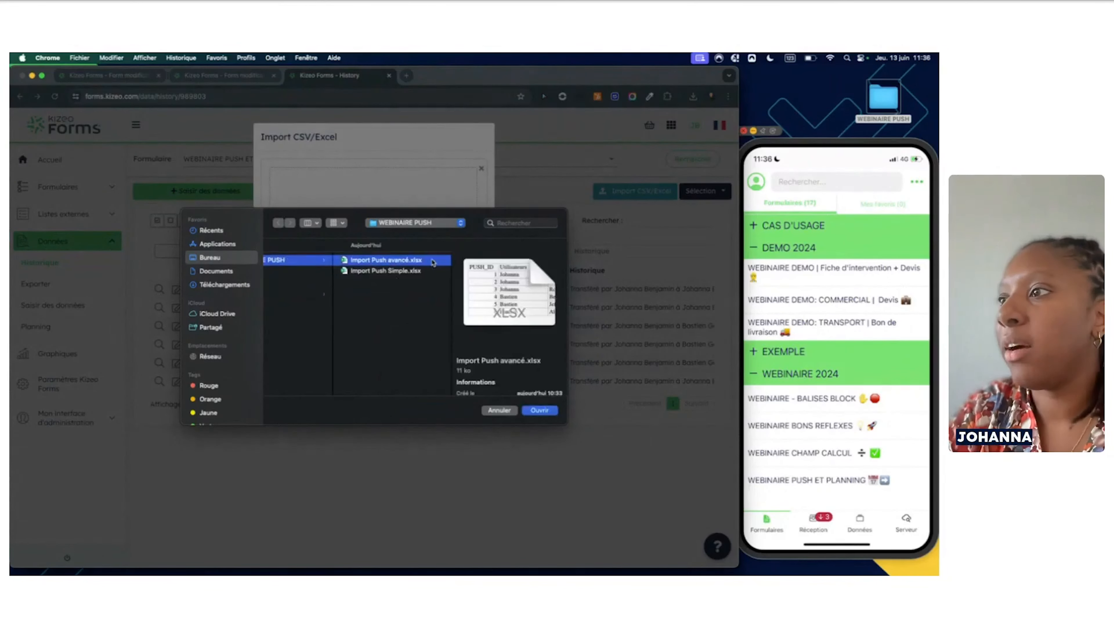
pyautogui.click(540, 411)
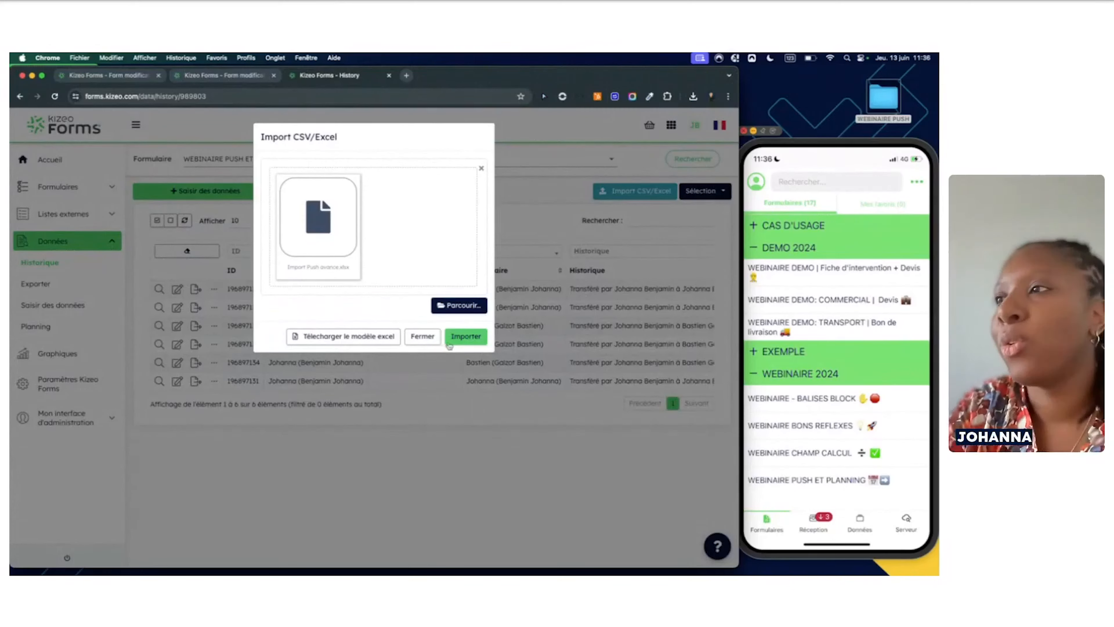
pyautogui.click(466, 339)
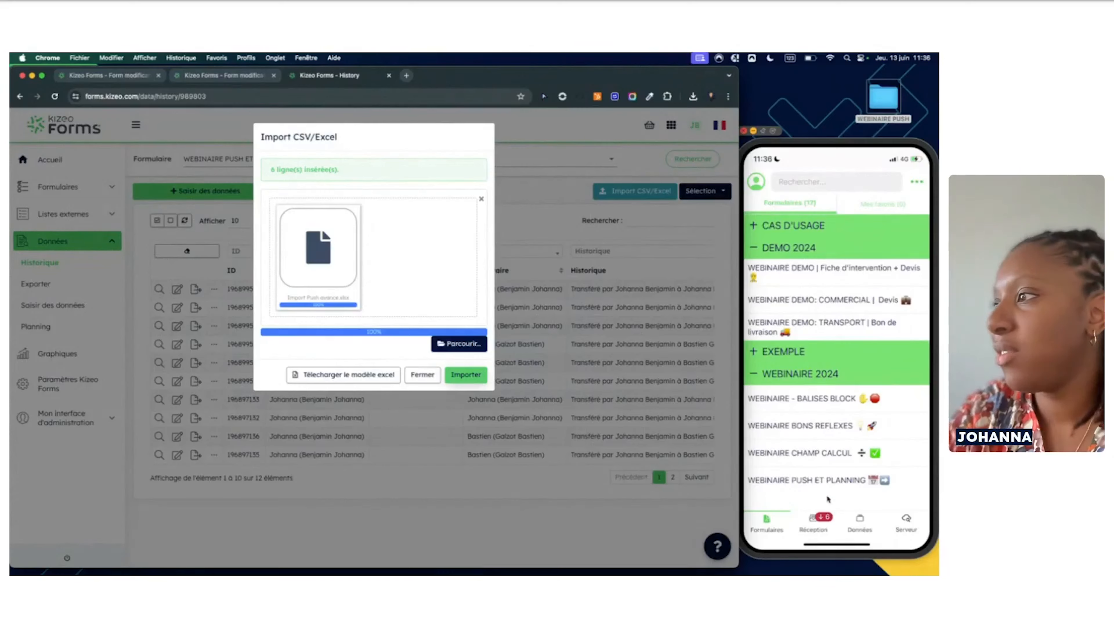
# Close the import window, leaving 12 pushed entries listed in the history
pyautogui.click(422, 374)
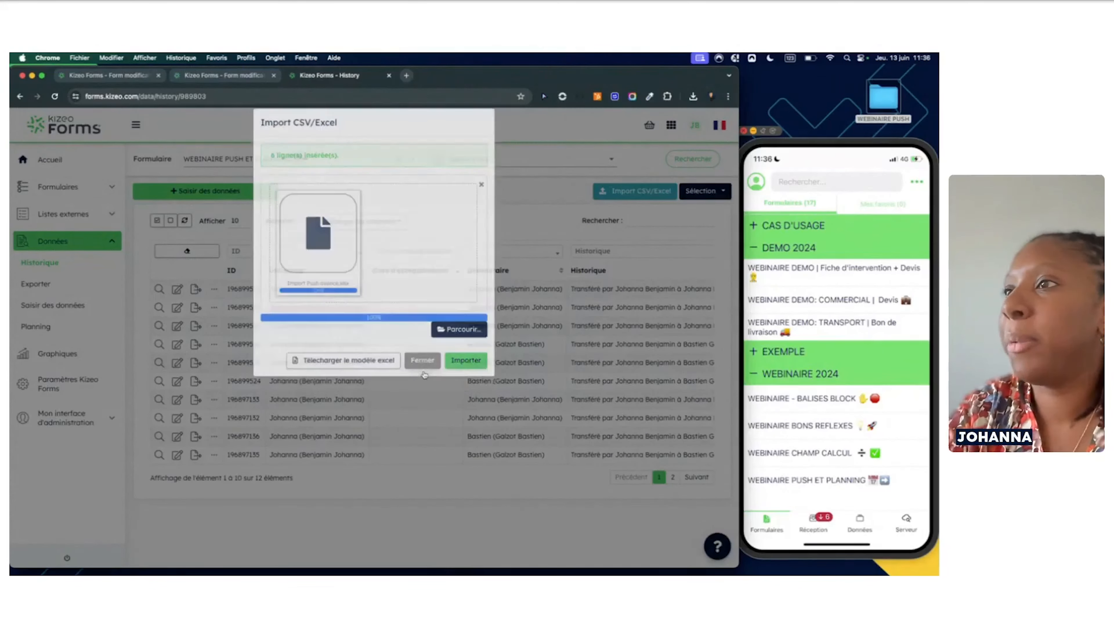
pyautogui.hscroll(10, 425, 376)
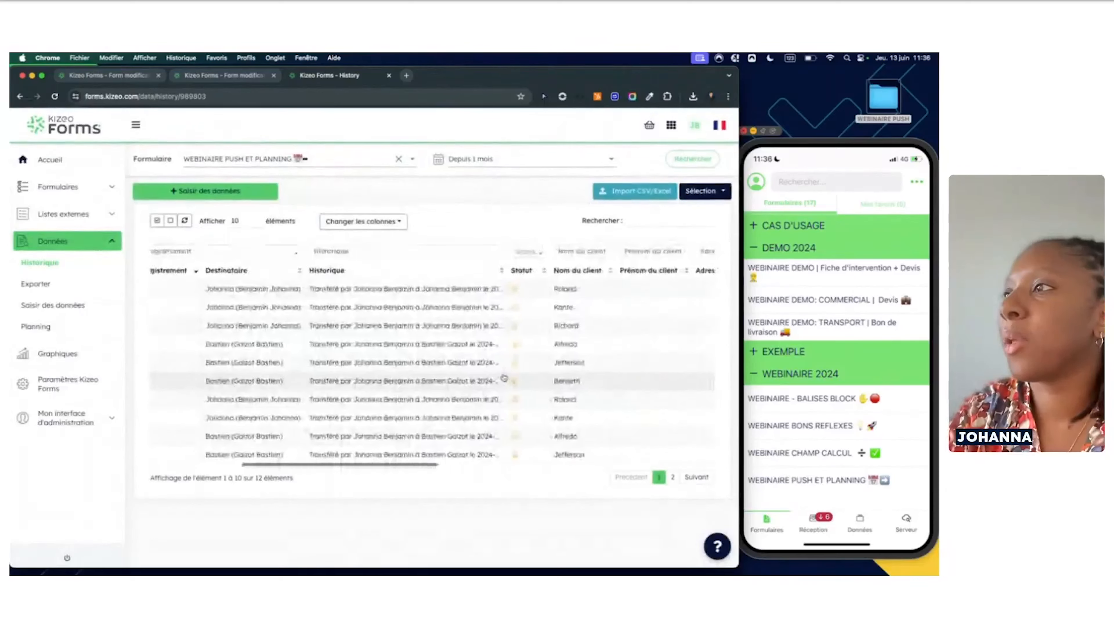
pyautogui.hscroll(-8, 504, 378)
pyautogui.hscroll(-1, 504, 378)
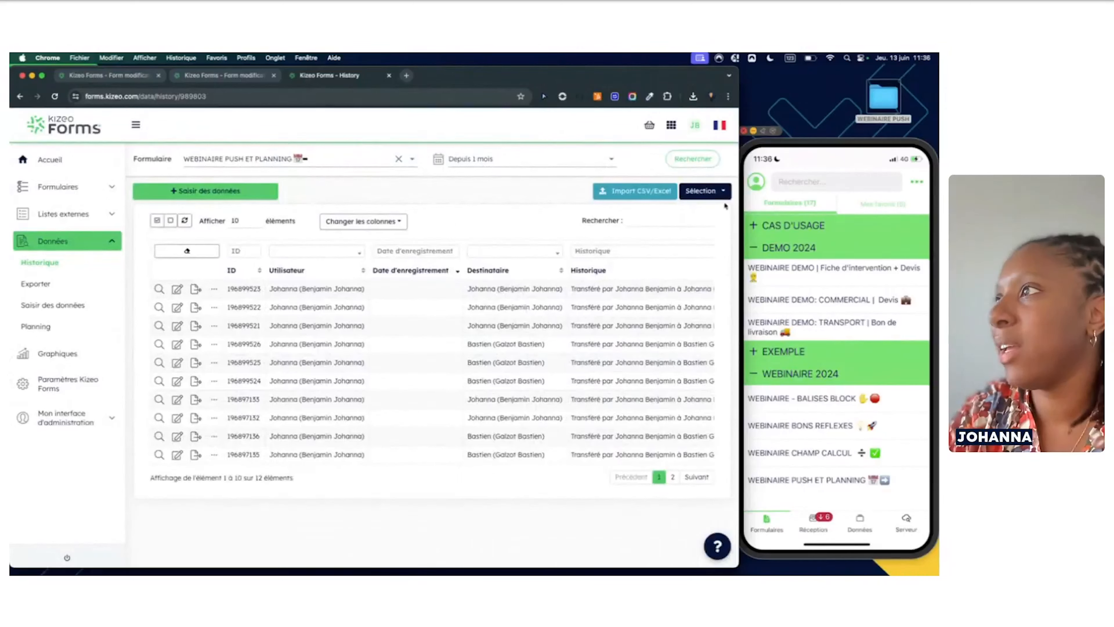
# Tick the first eight history entries and open the Sélection actions dropdown down to Carte
pyautogui.click(389, 293)
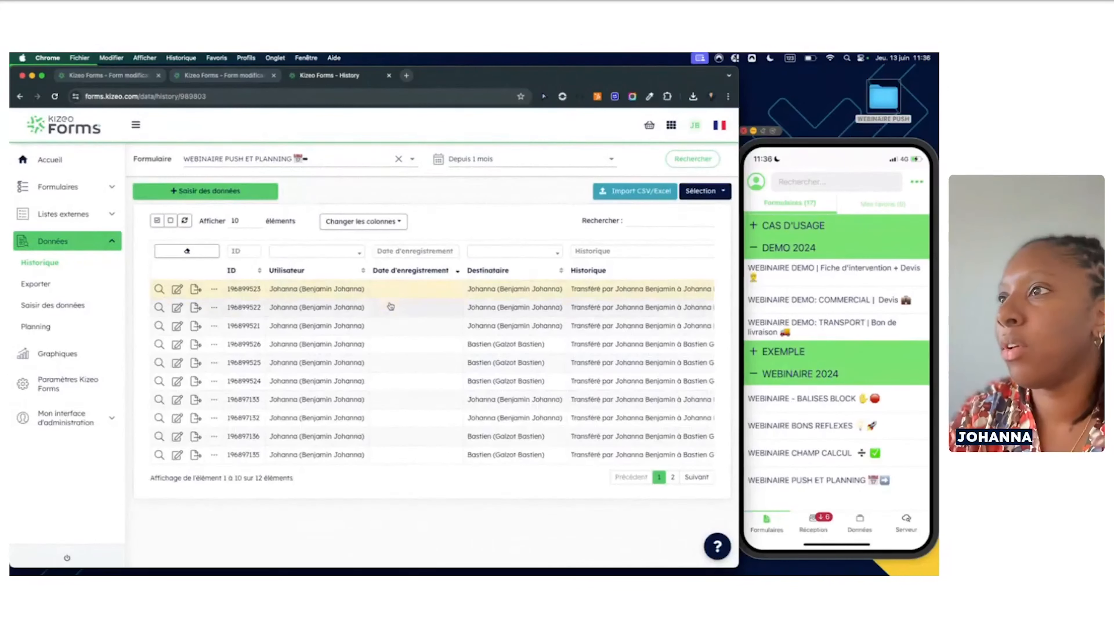
pyautogui.click(390, 310)
pyautogui.click(387, 327)
pyautogui.click(386, 364)
pyautogui.click(381, 383)
pyautogui.click(381, 400)
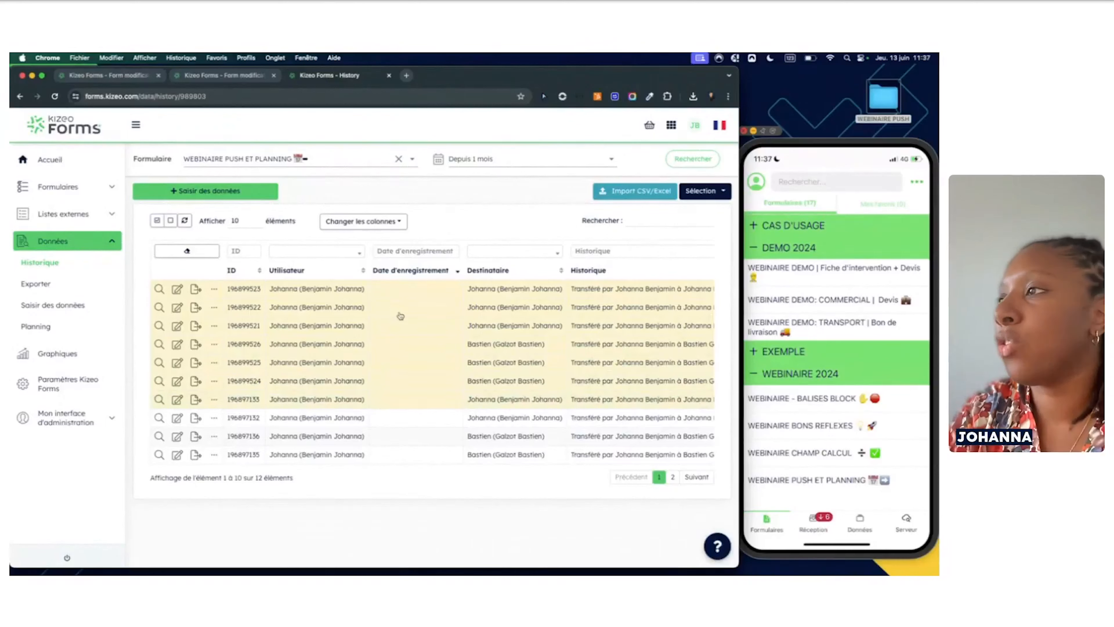
pyautogui.click(380, 417)
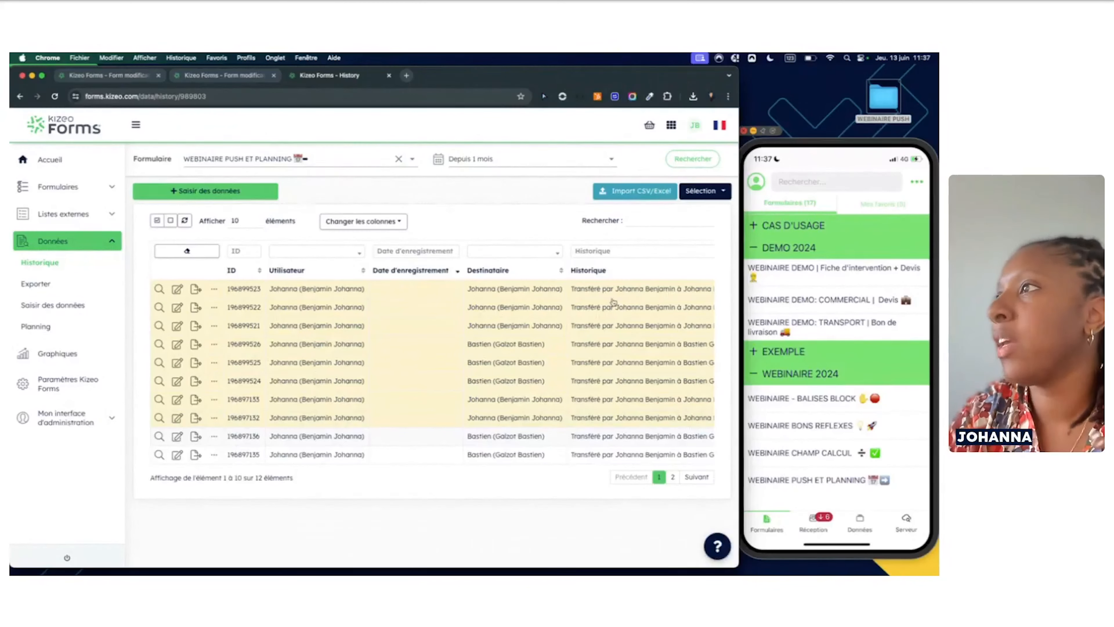
pyautogui.click(720, 193)
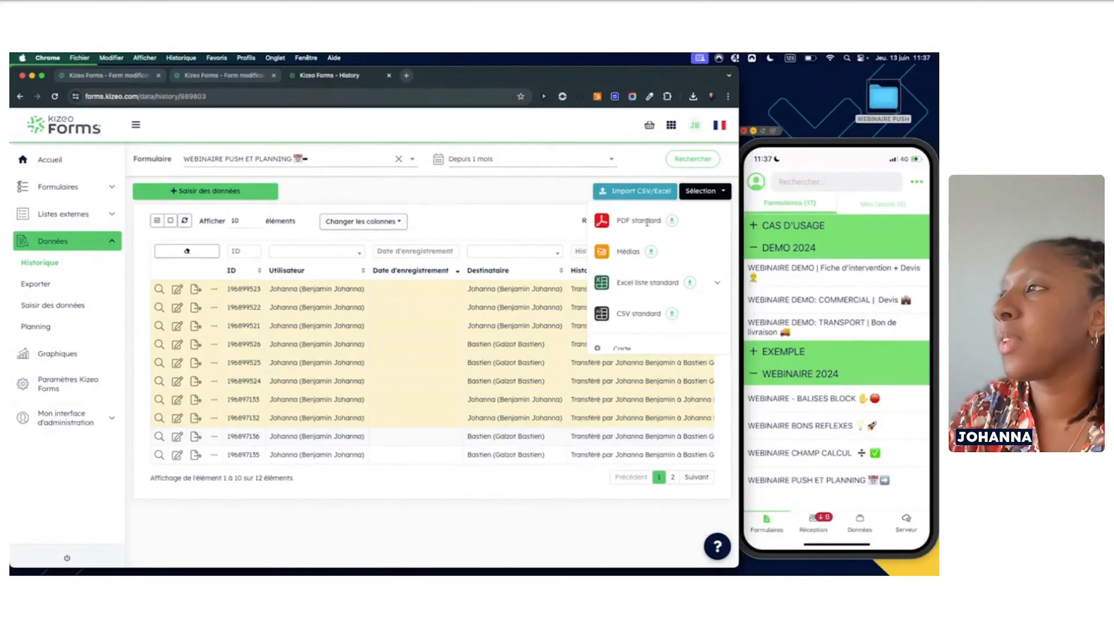
pyautogui.scroll(-3, 665, 262)
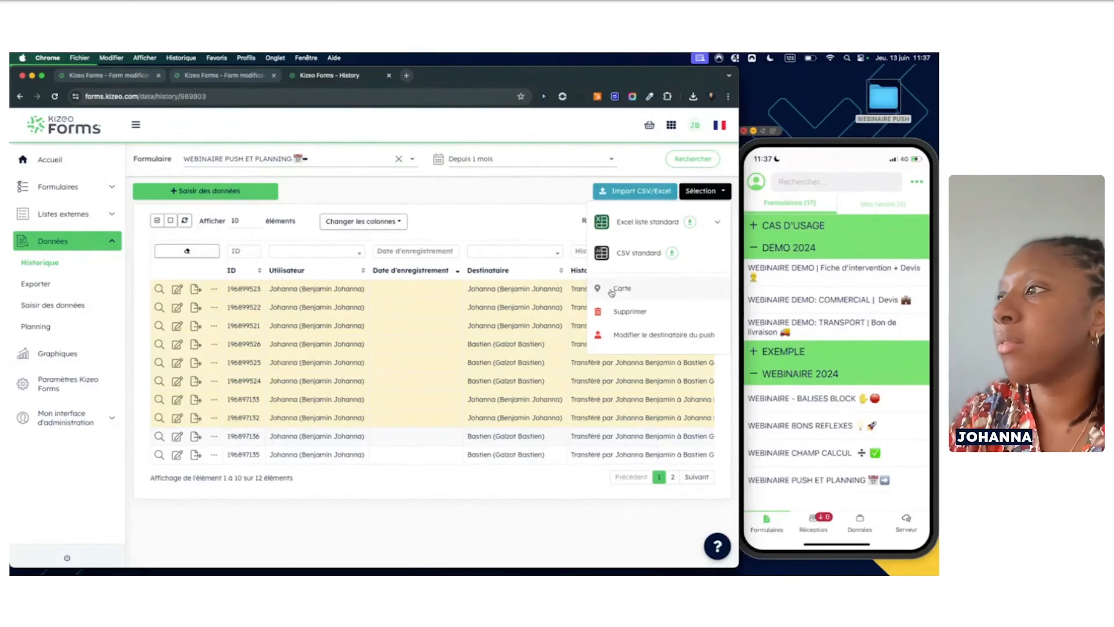
pyautogui.click(619, 289)
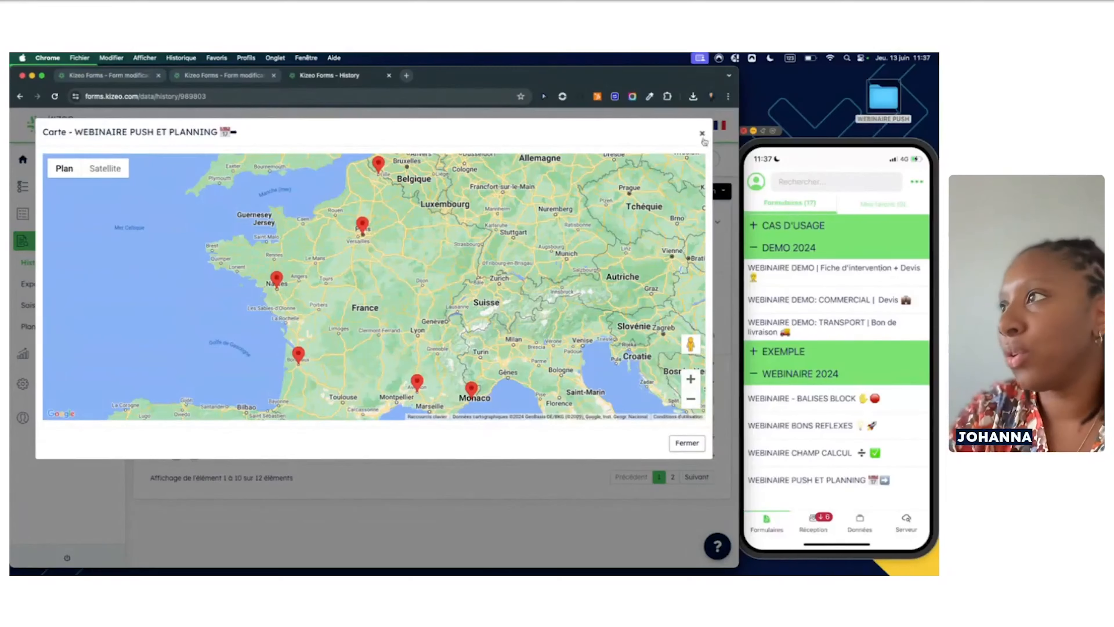
pyautogui.click(689, 443)
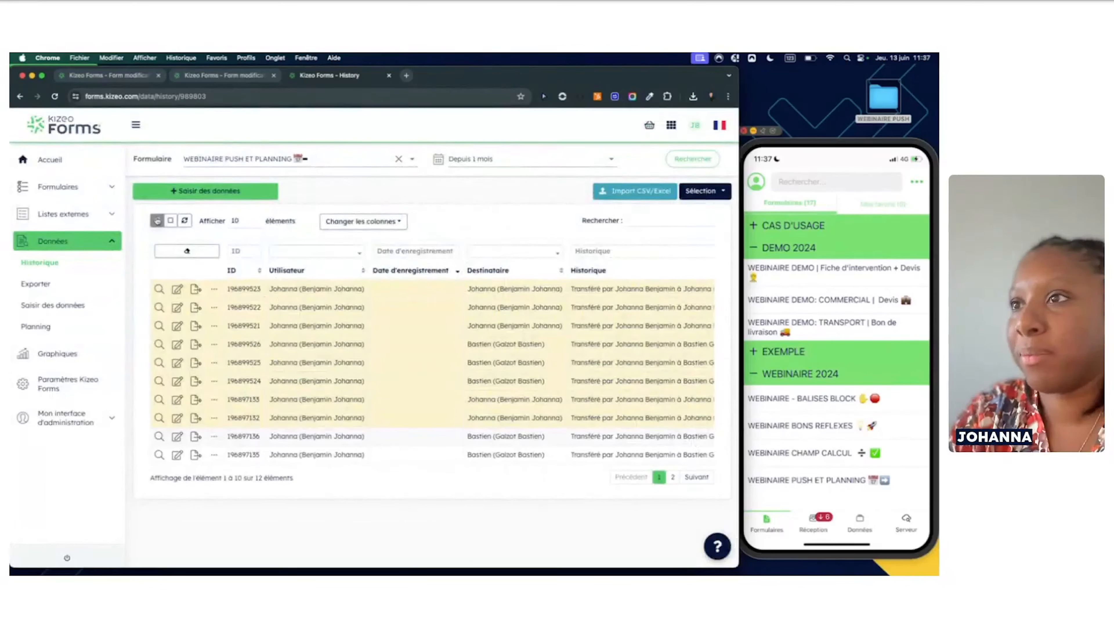
# Select all history entries, clear the selection, and switch between the form's options and history
pyautogui.click(156, 220)
pyautogui.click(170, 220)
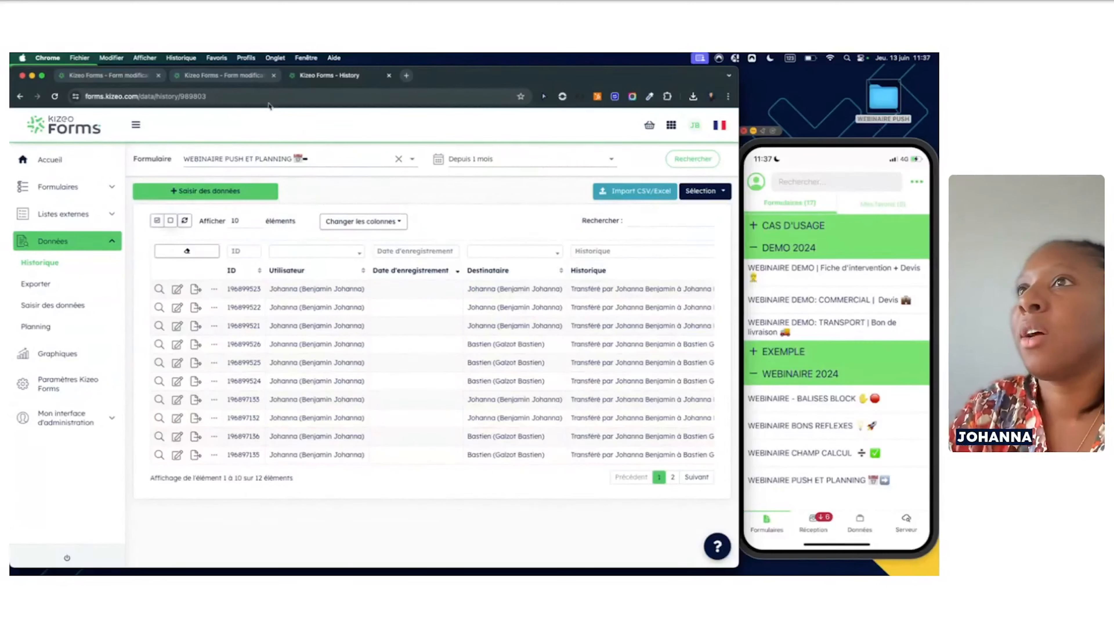
pyautogui.click(228, 78)
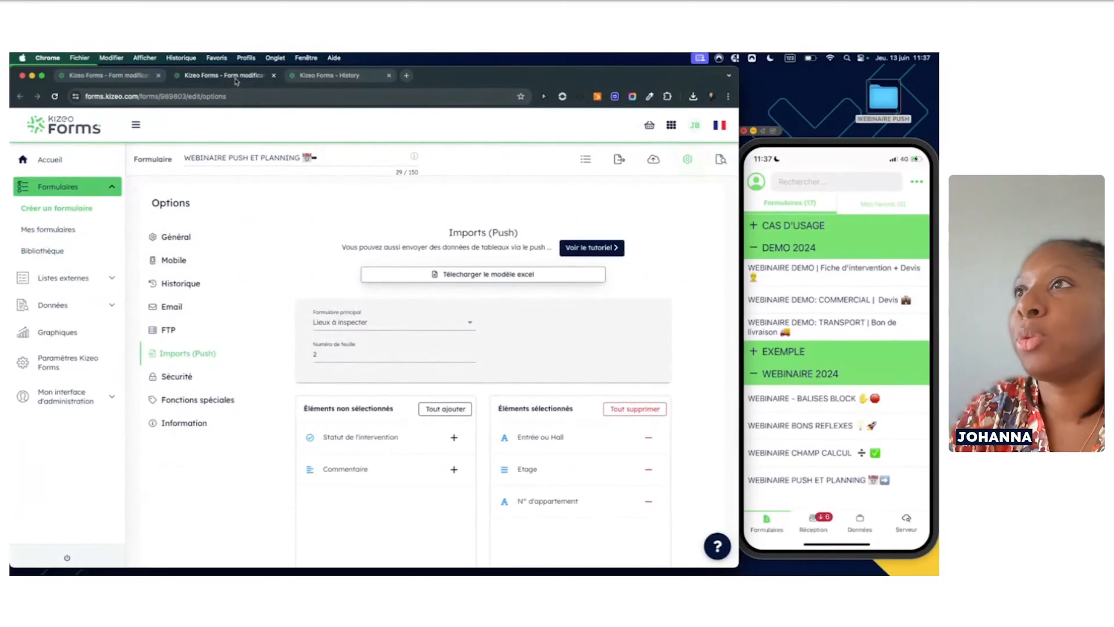
pyautogui.click(332, 80)
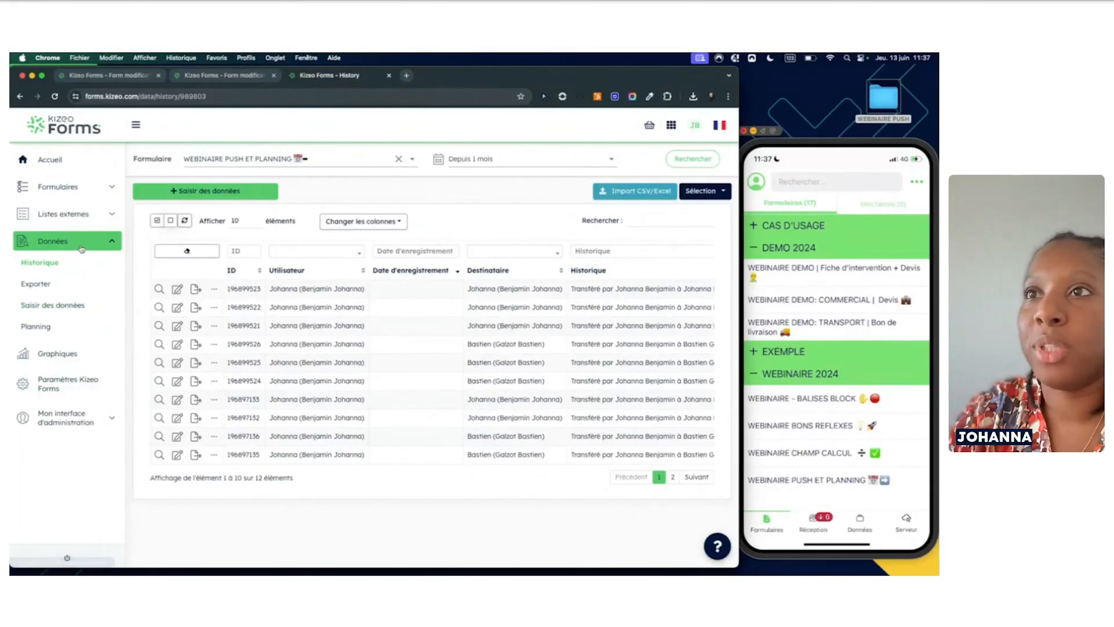
# Go to Données > Planning to show the empty 9–15 June 2024 week calendar
pyautogui.click(115, 247)
pyautogui.click(114, 247)
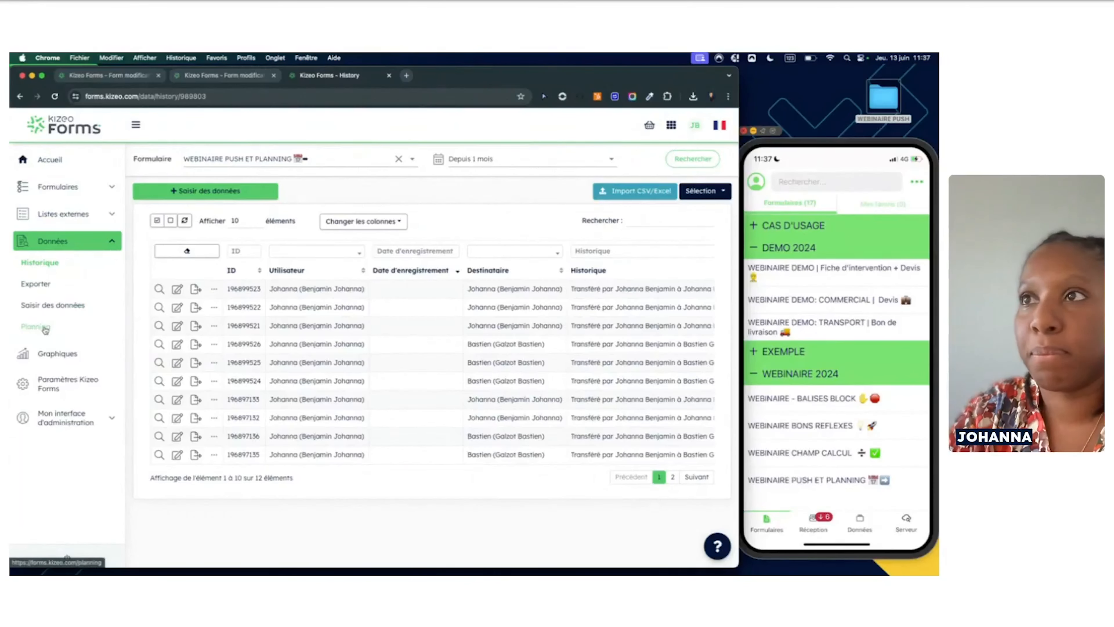
pyautogui.click(248, 75)
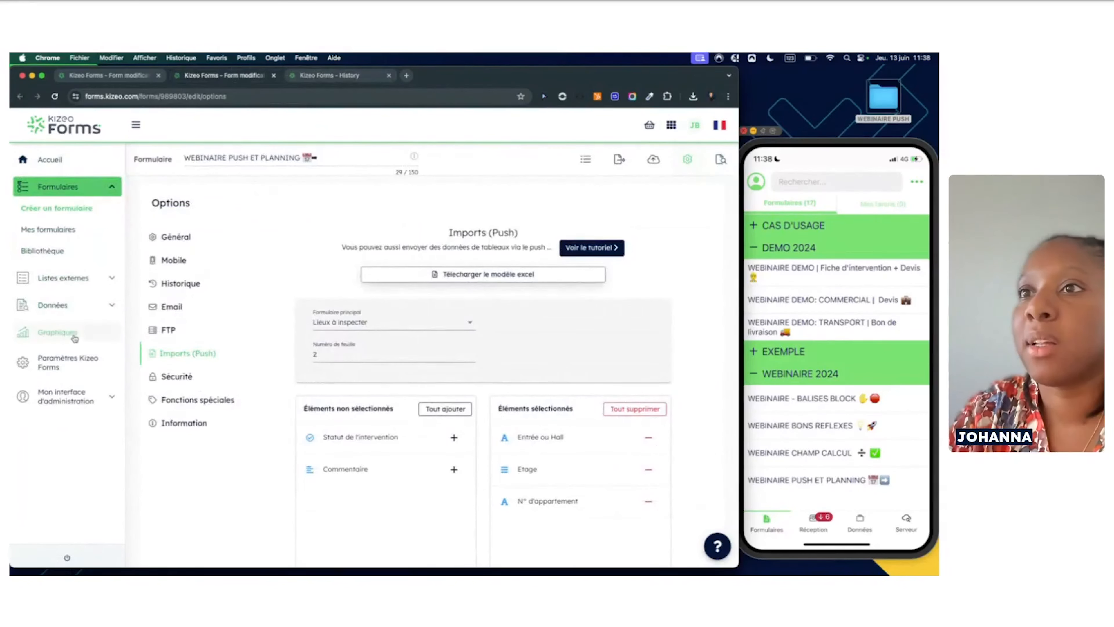
pyautogui.click(53, 305)
pyautogui.click(37, 328)
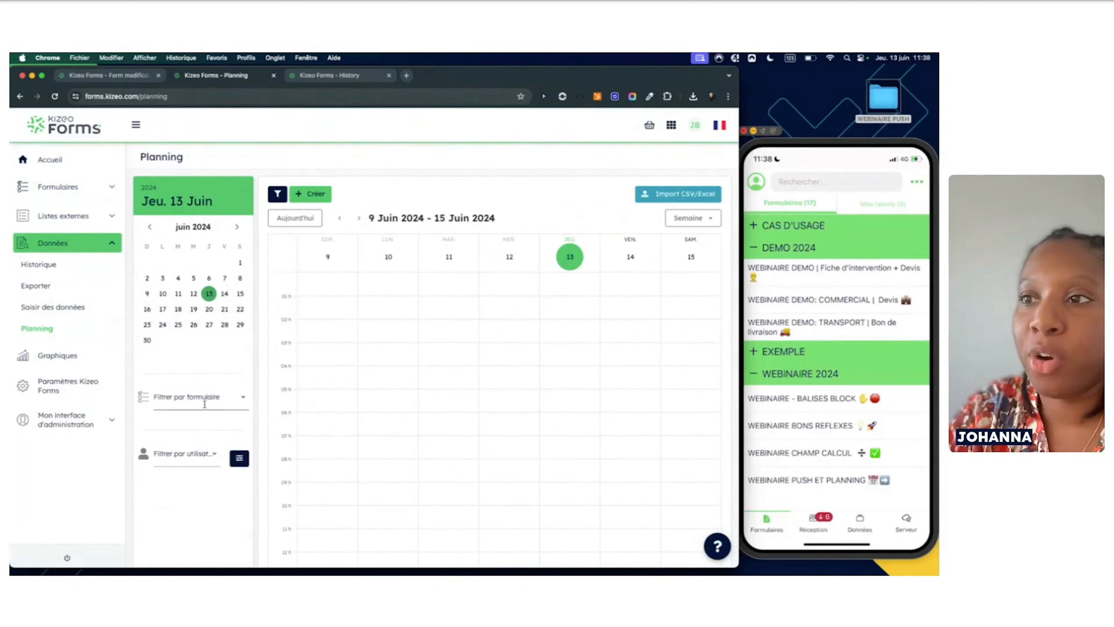
# Filter the planning calendar to the WEBINAIRE PUSH ET PLANNING form
pyautogui.click(243, 396)
pyautogui.scroll(-3, 214, 469)
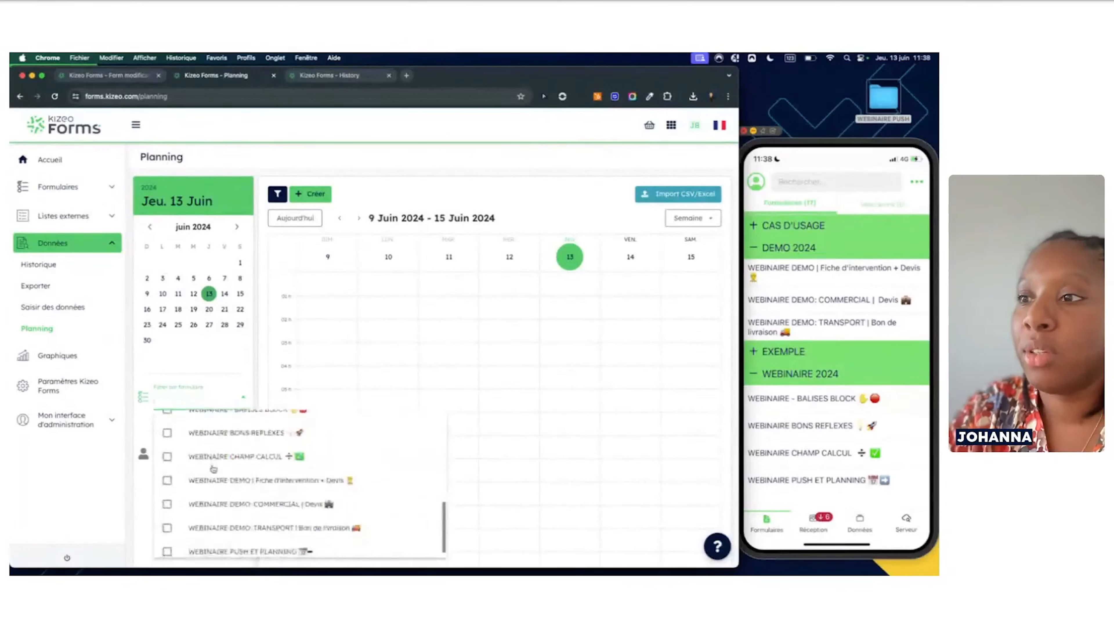
pyautogui.click(167, 550)
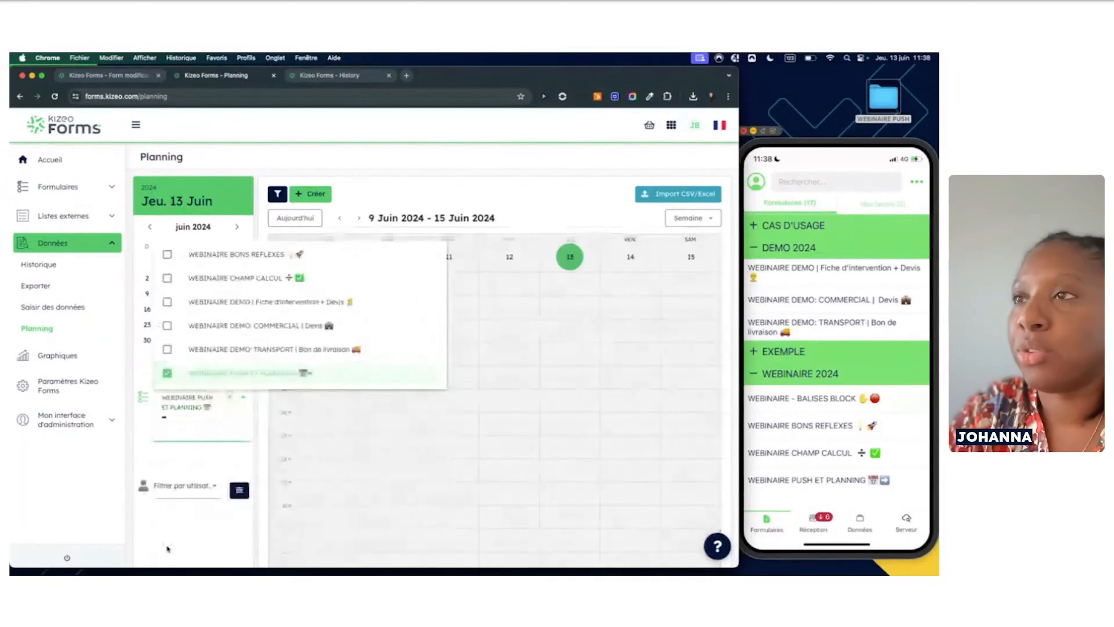
pyautogui.click(177, 520)
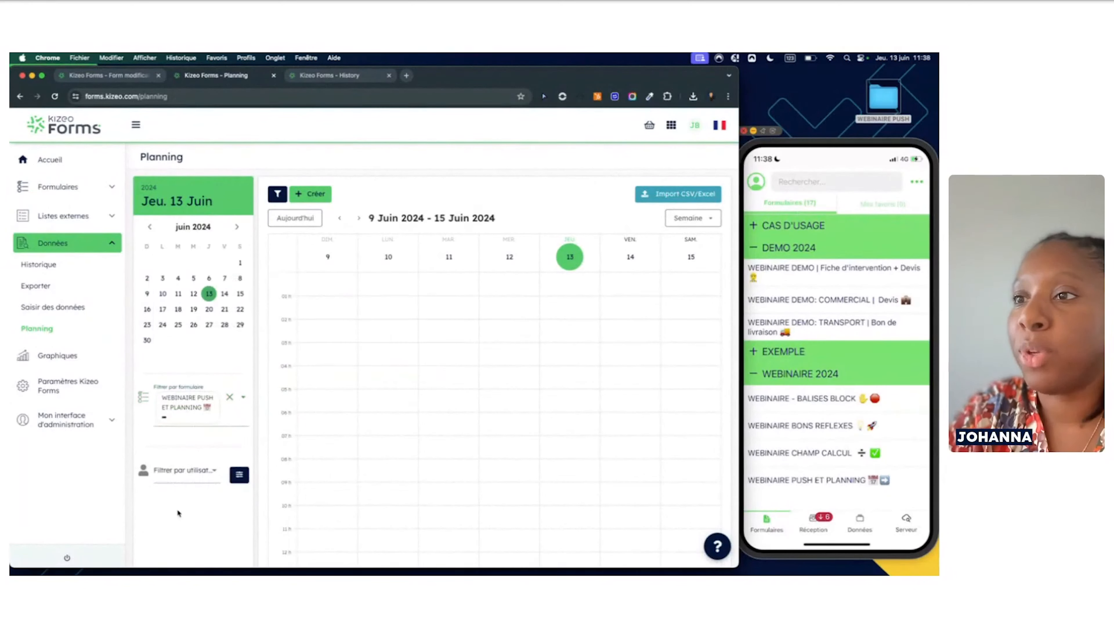
# Filter the calendar to a single user's entries and scroll through the week view
pyautogui.click(214, 469)
pyautogui.click(213, 355)
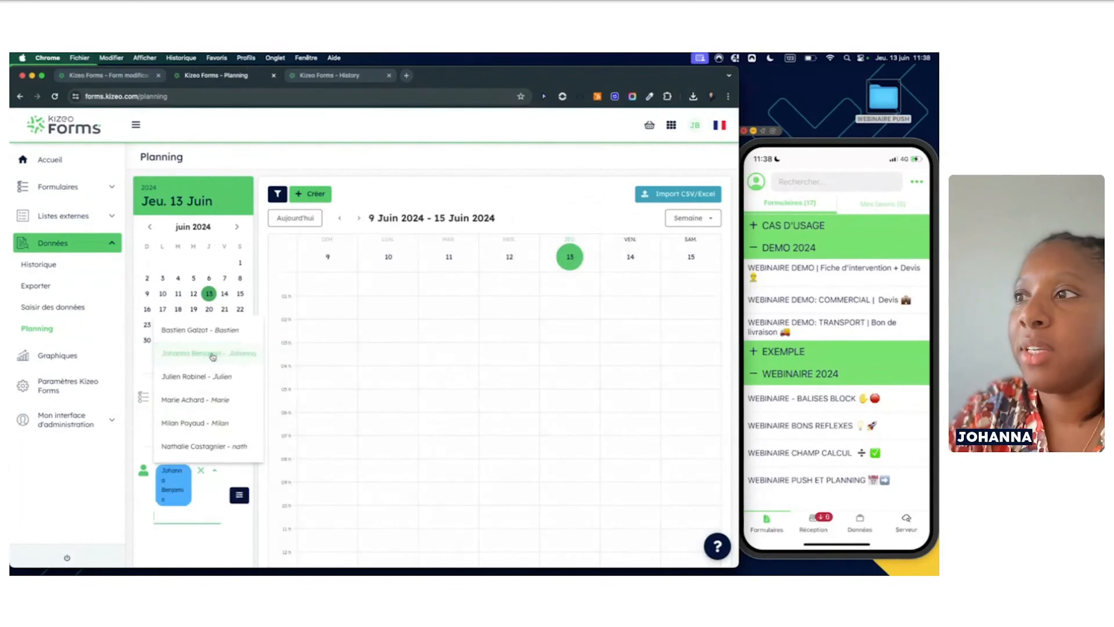
pyautogui.scroll(-5, 388, 398)
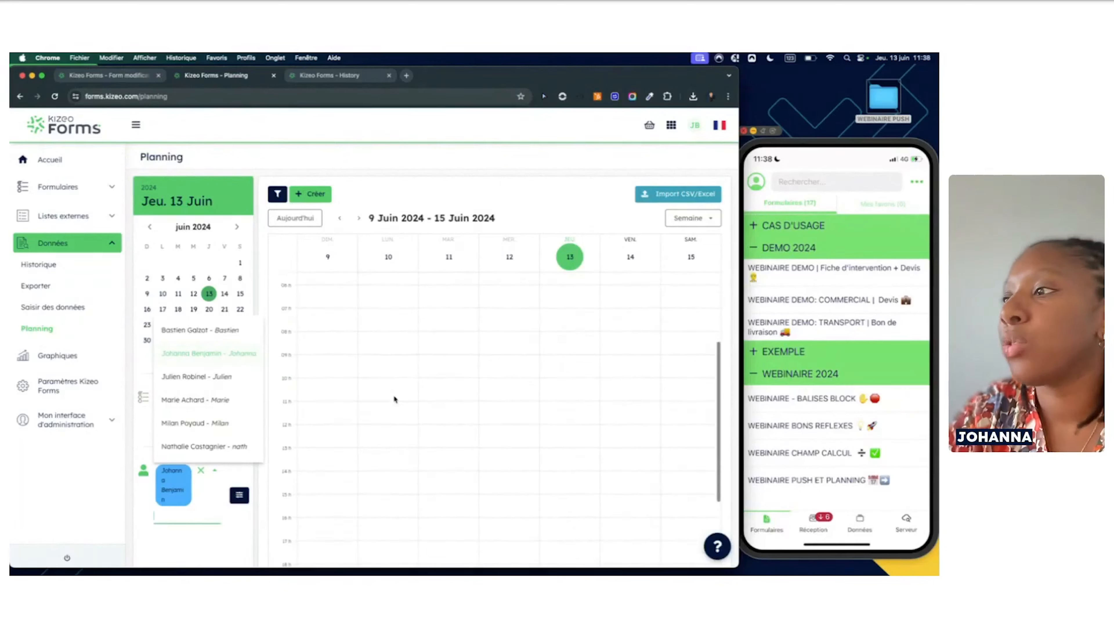
pyautogui.scroll(1, 394, 398)
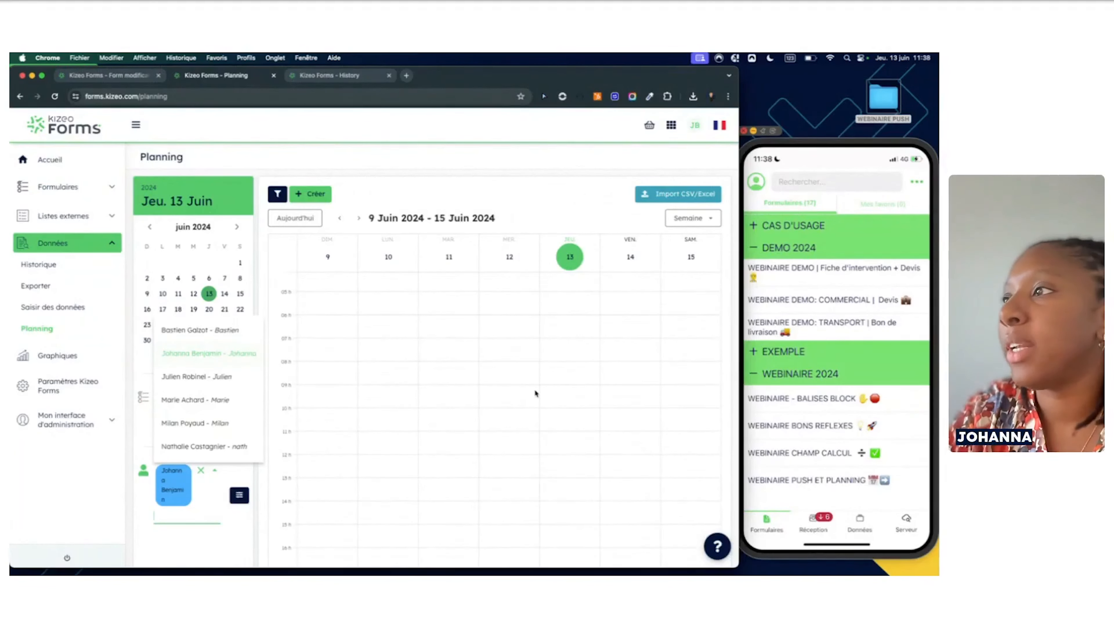
pyautogui.scroll(2, 479, 366)
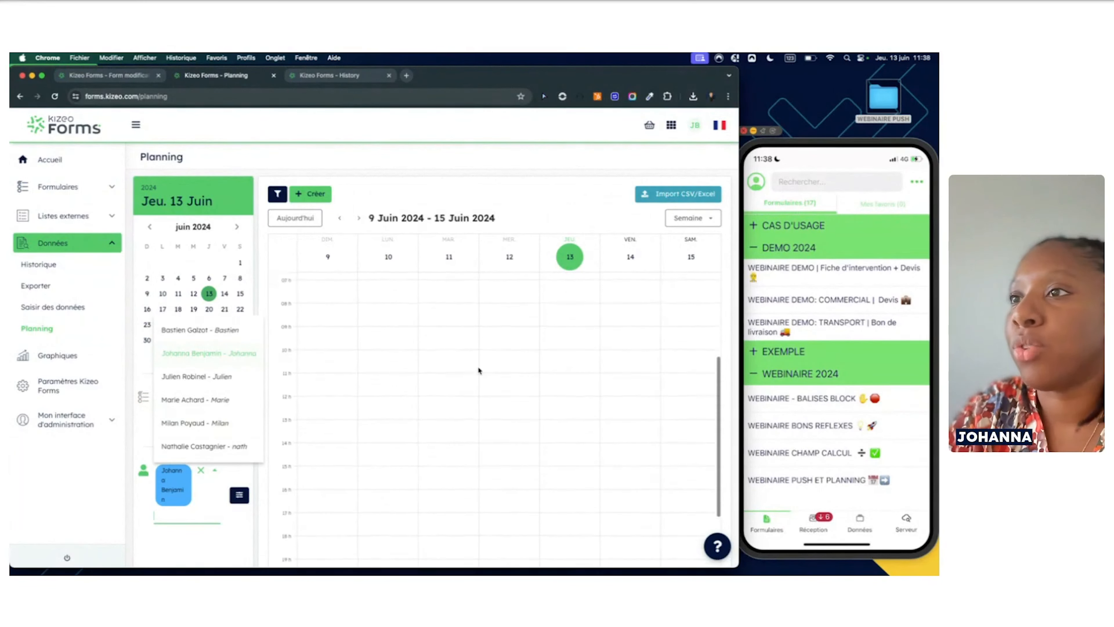
pyautogui.click(203, 540)
pyautogui.scroll(-5, 578, 369)
pyautogui.scroll(4, 578, 371)
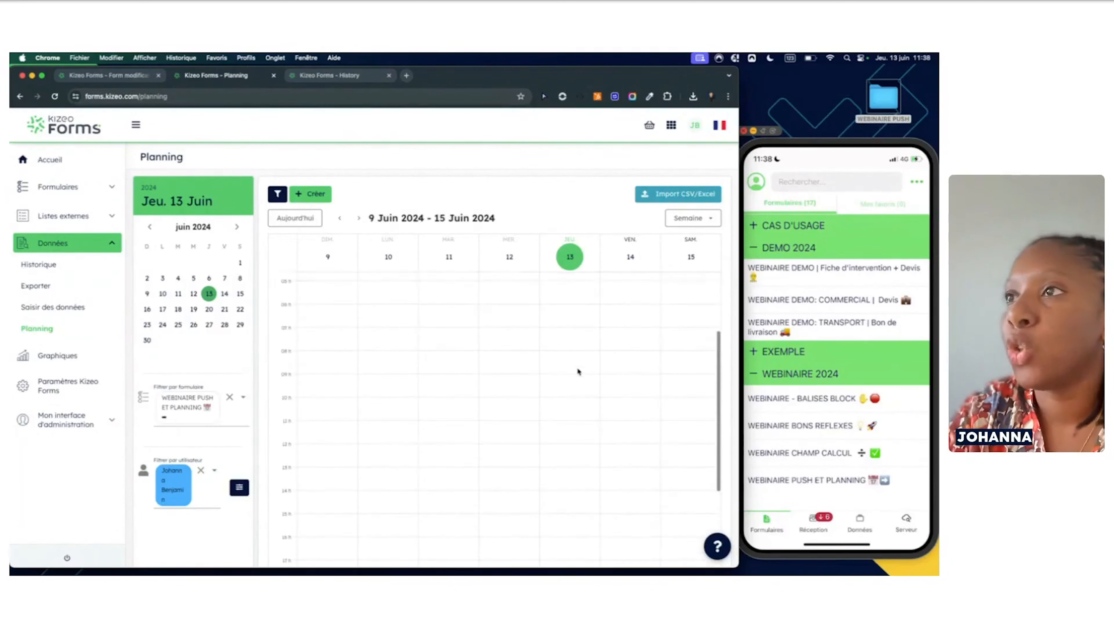
pyautogui.scroll(2, 578, 372)
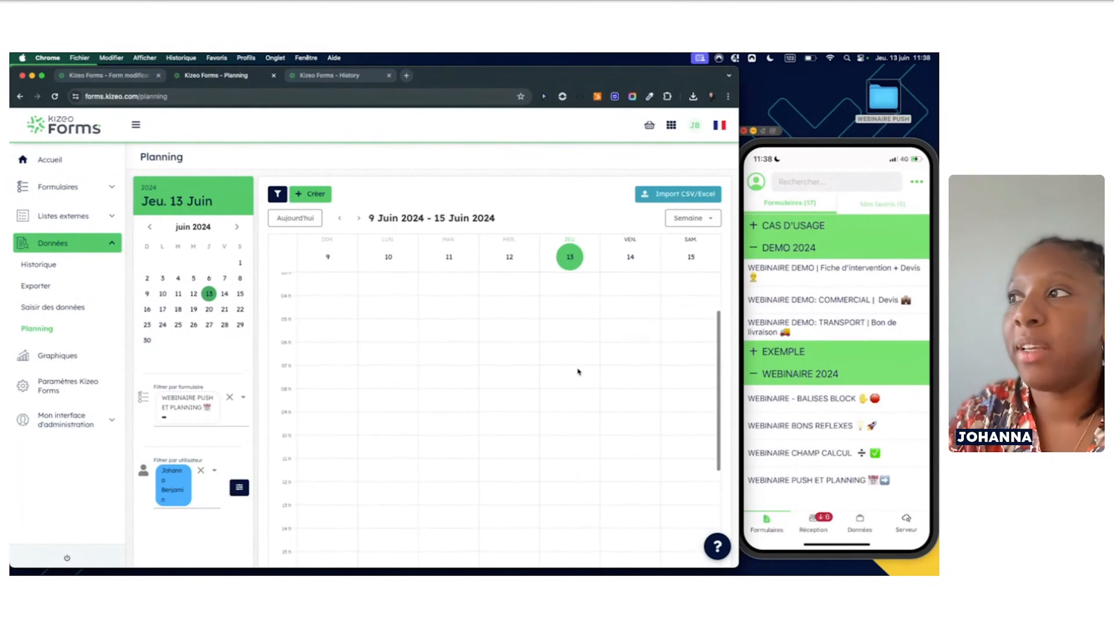
# Start a new planning event for the WEBINAIRE PUSH ET PLANNING form
pyautogui.click(313, 199)
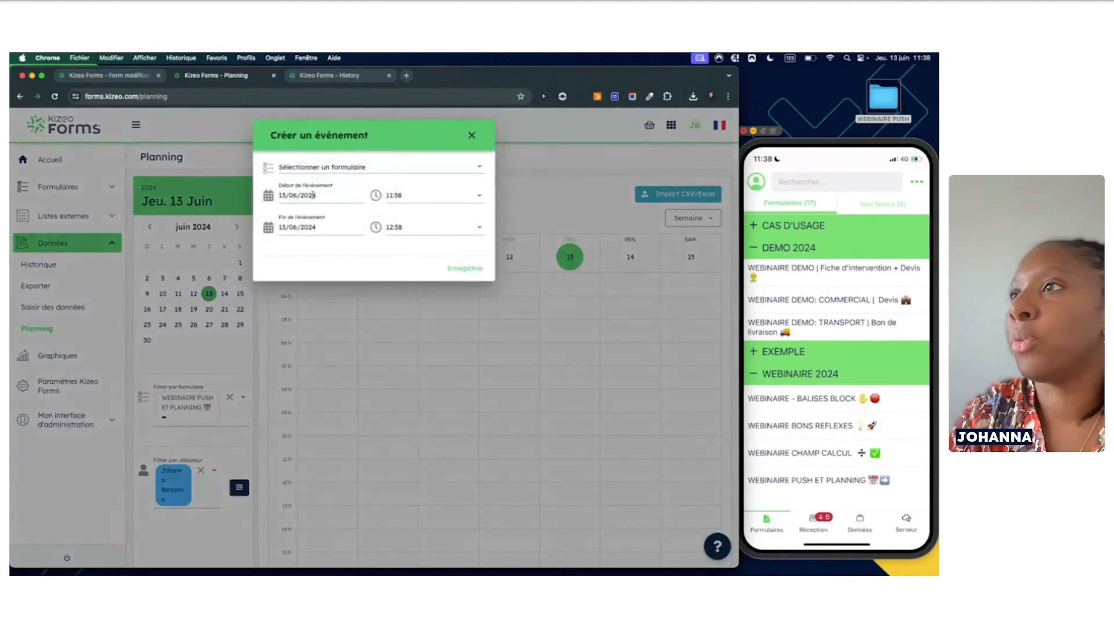
pyautogui.click(472, 136)
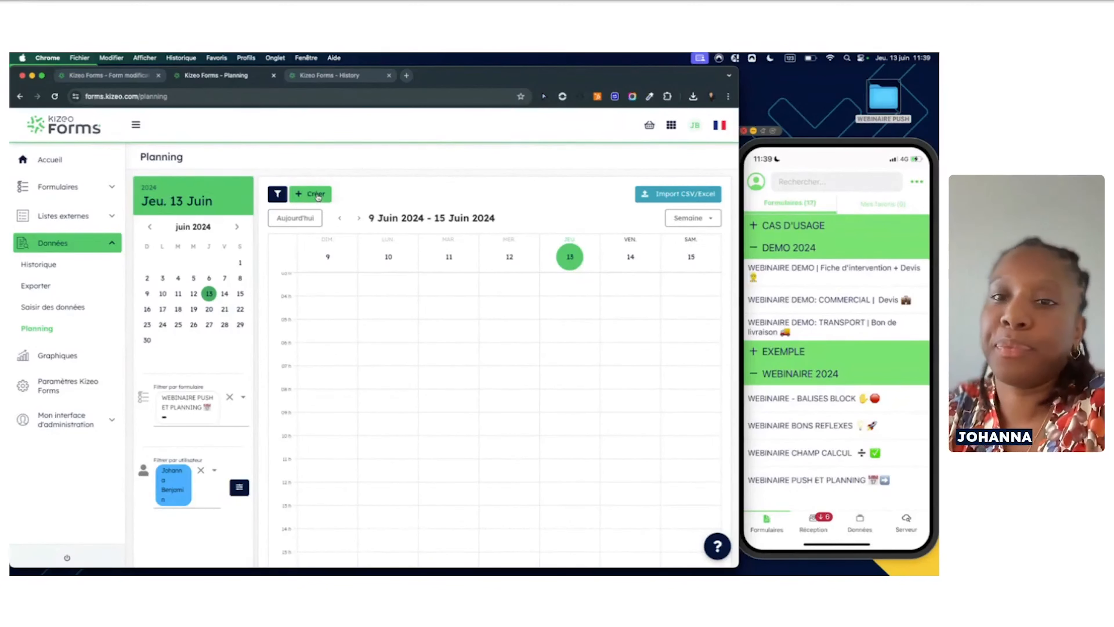
pyautogui.click(319, 196)
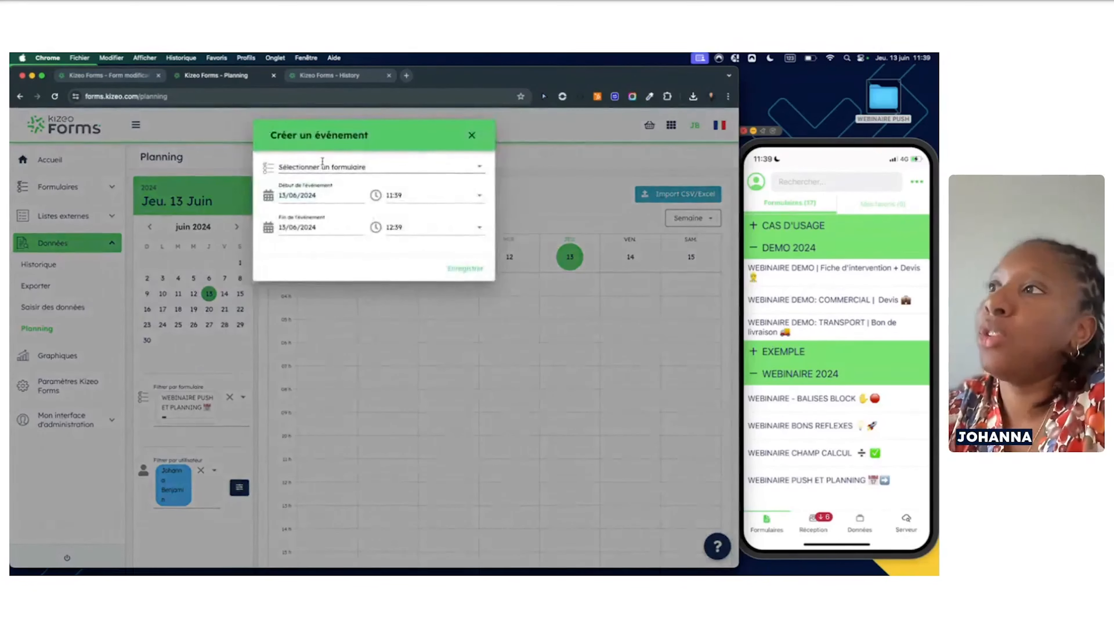
pyautogui.click(359, 169)
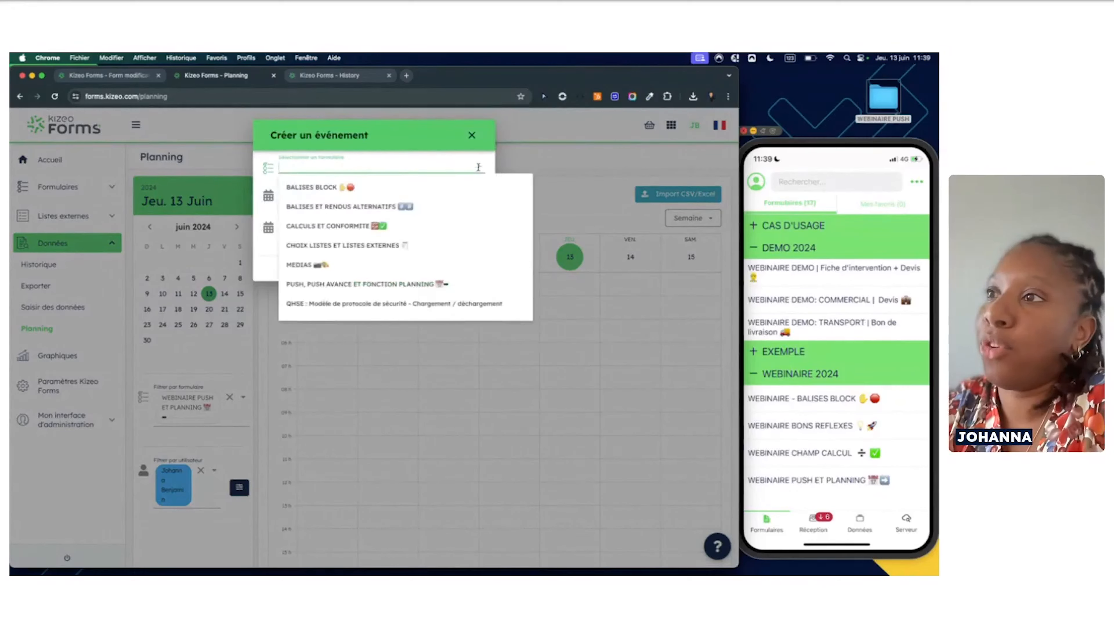
pyautogui.scroll(-3, 377, 253)
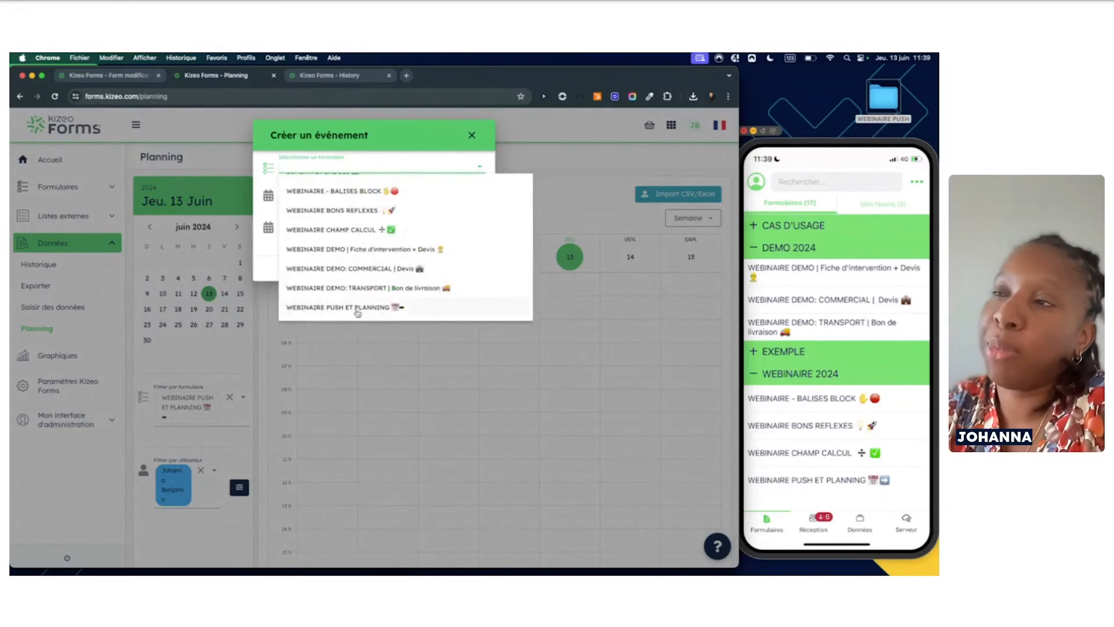
pyautogui.click(357, 309)
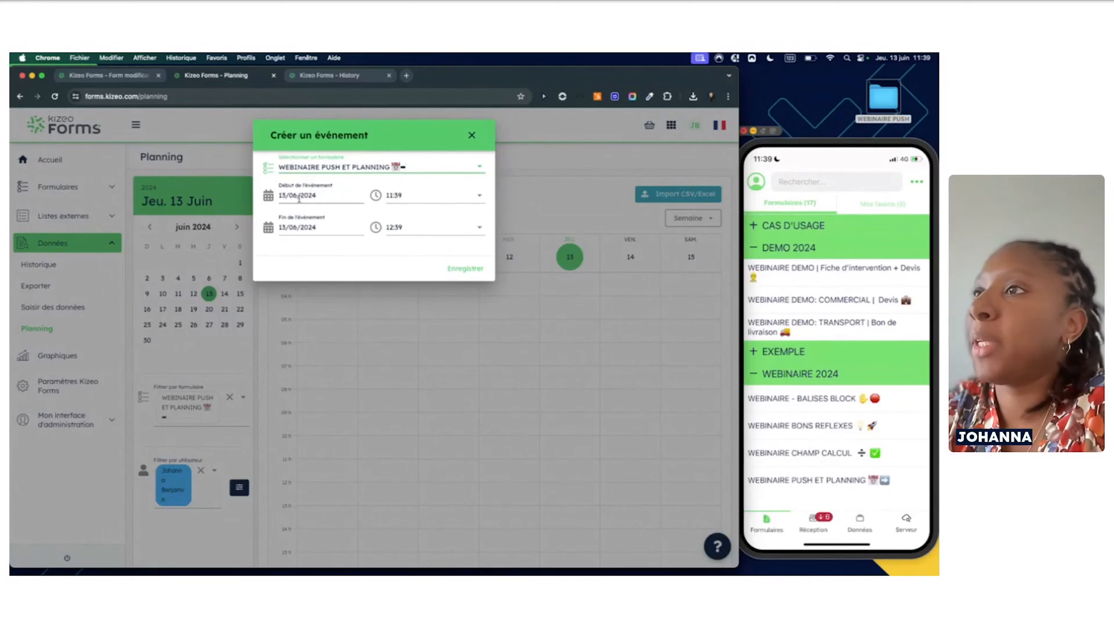
# Set the 13/06/2024 event to run 12:30–14:00 and save it, opening its web entry
pyautogui.click(416, 196)
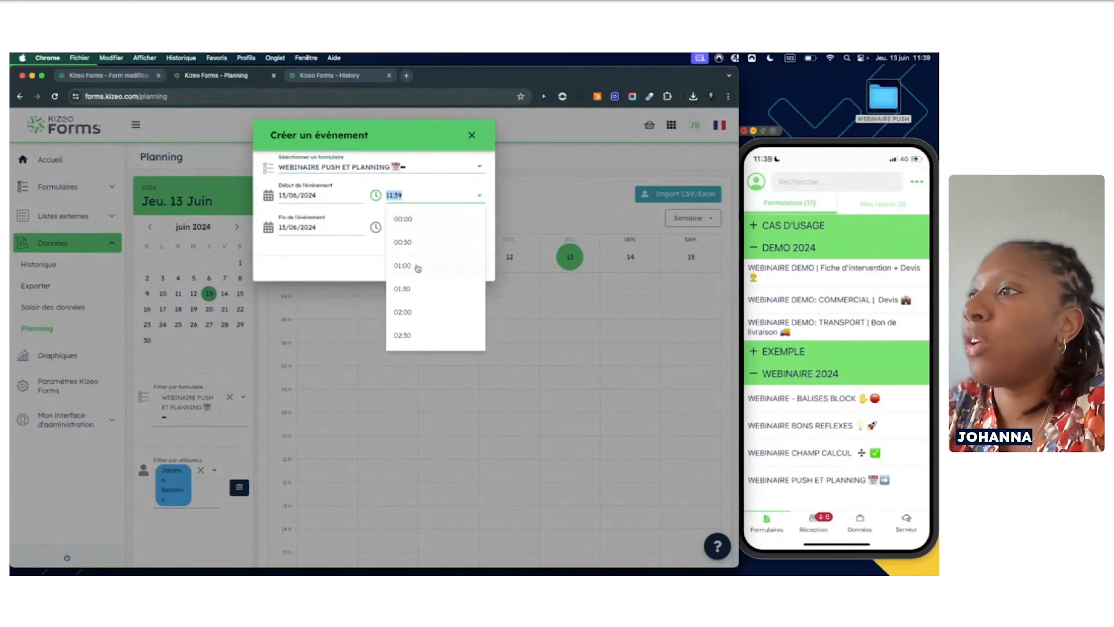
pyautogui.scroll(-5, 413, 301)
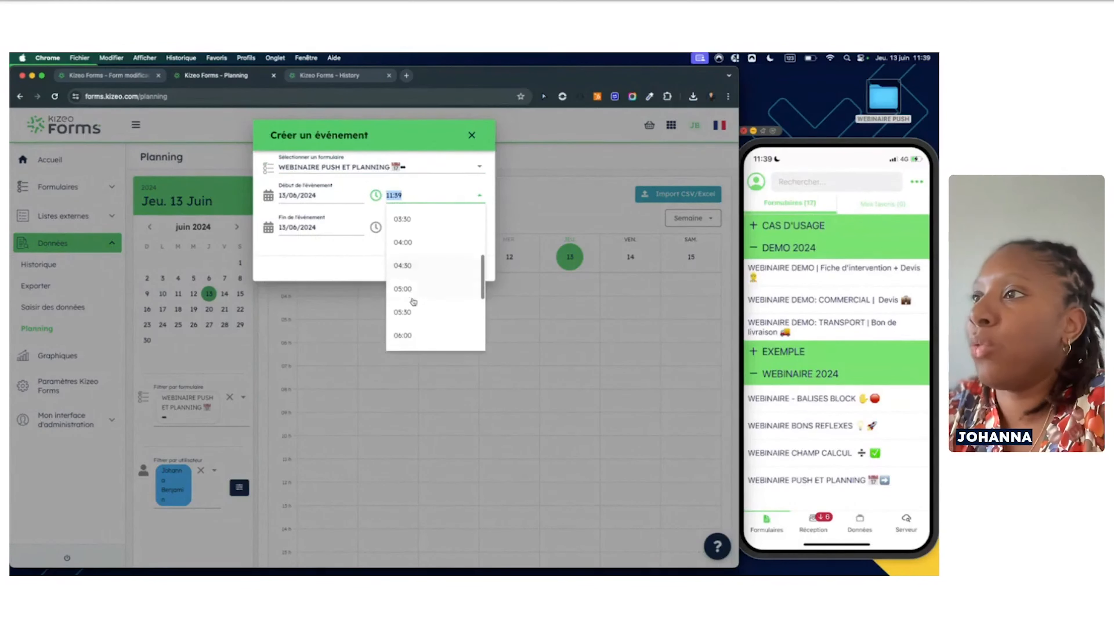
pyautogui.scroll(-8, 413, 302)
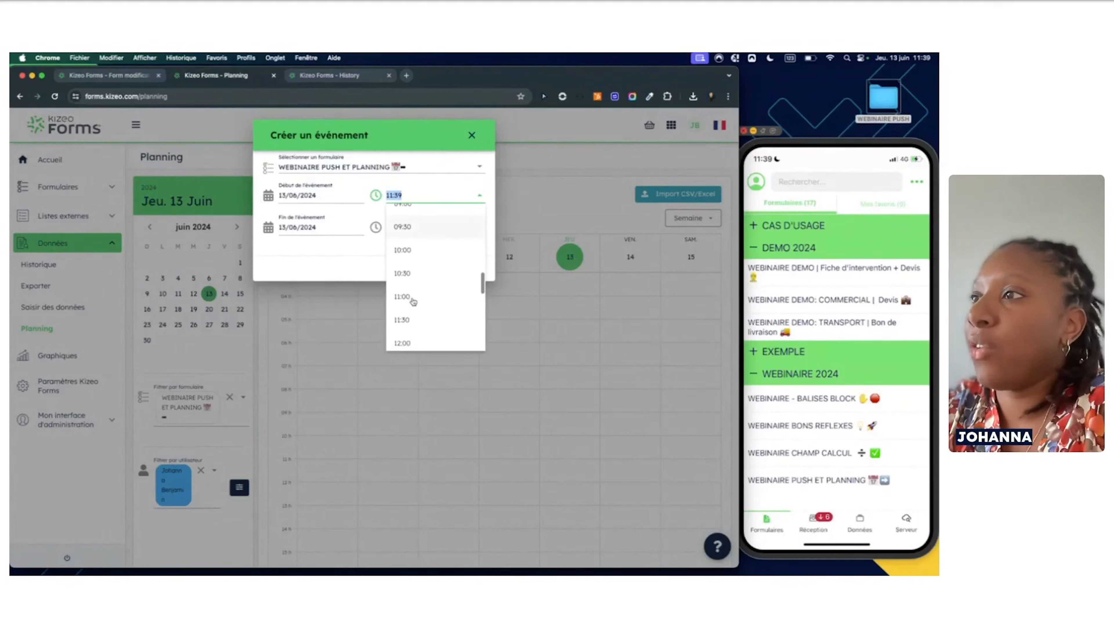
pyautogui.click(412, 293)
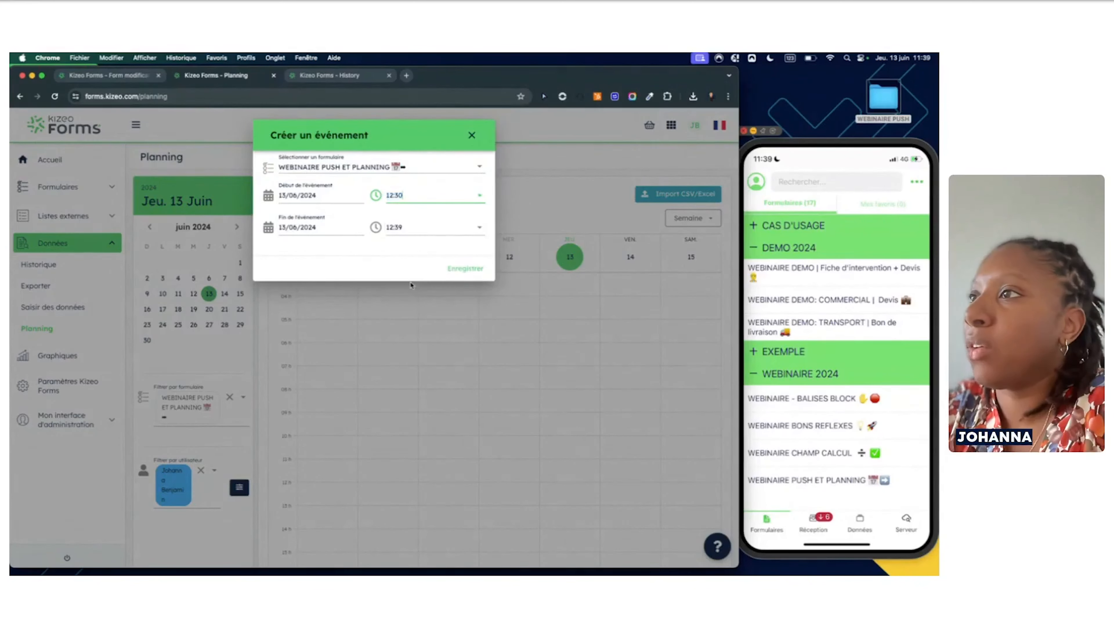
pyautogui.click(430, 226)
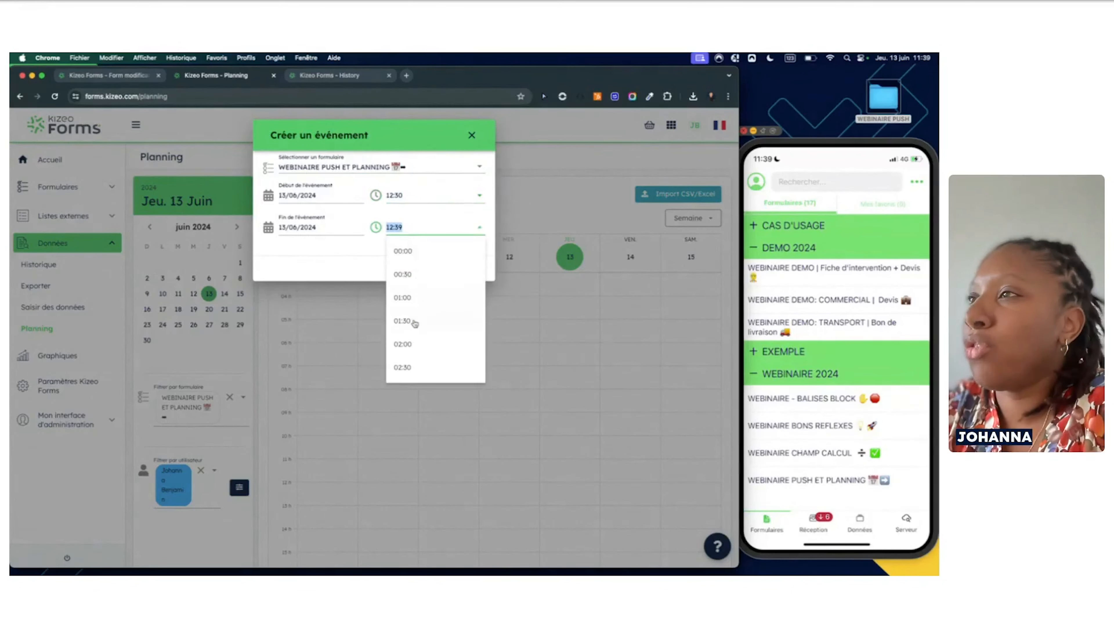
pyautogui.scroll(-10, 415, 324)
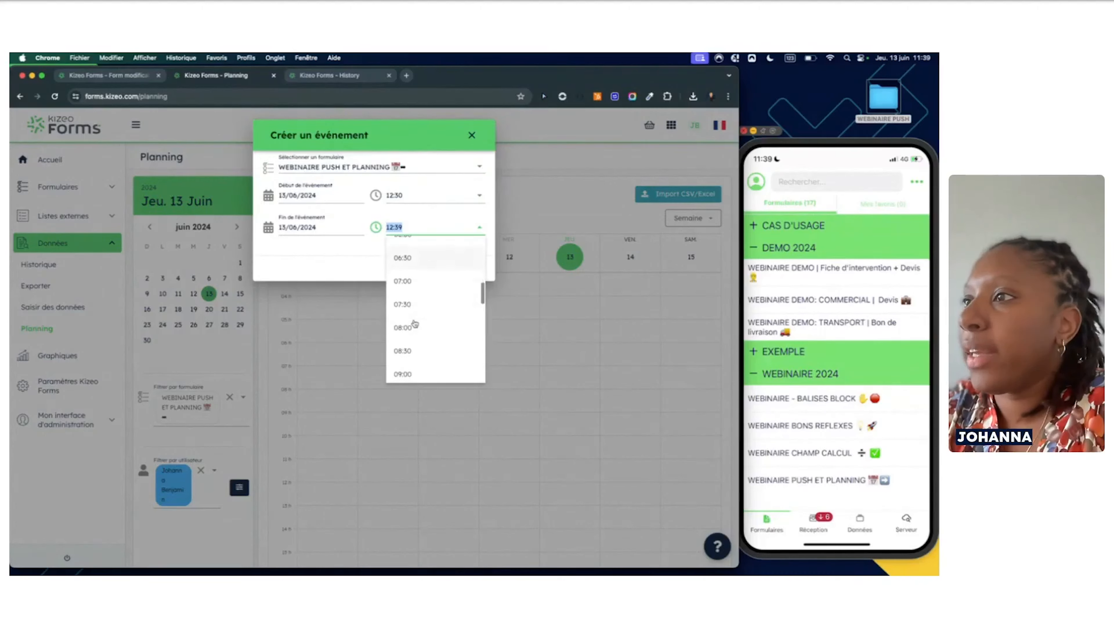
pyautogui.scroll(-3, 415, 323)
pyautogui.click(411, 327)
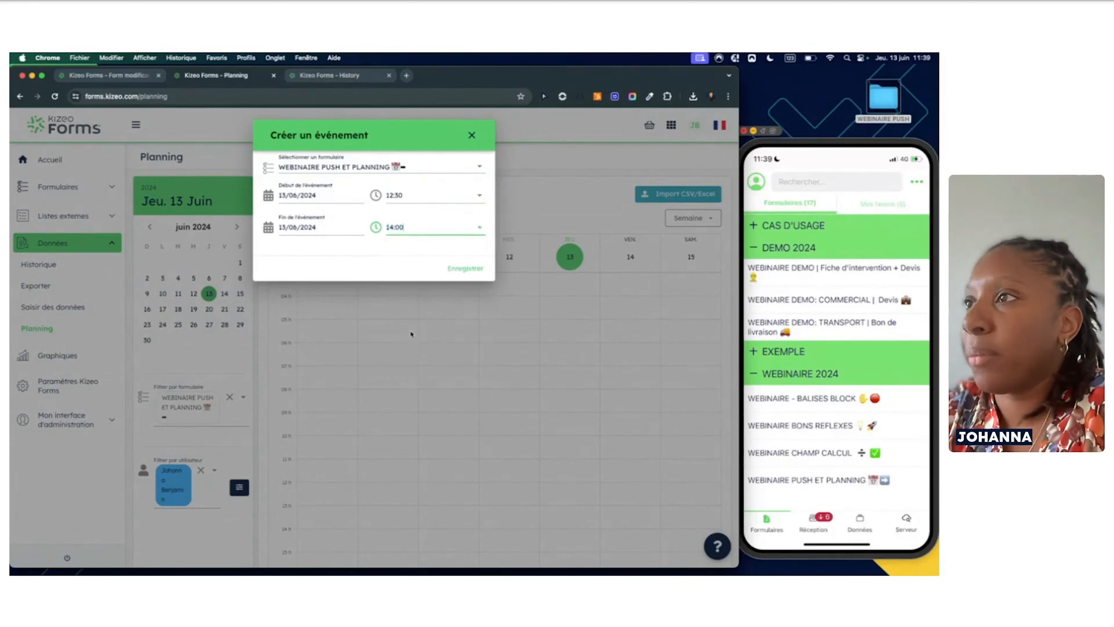
pyautogui.click(465, 269)
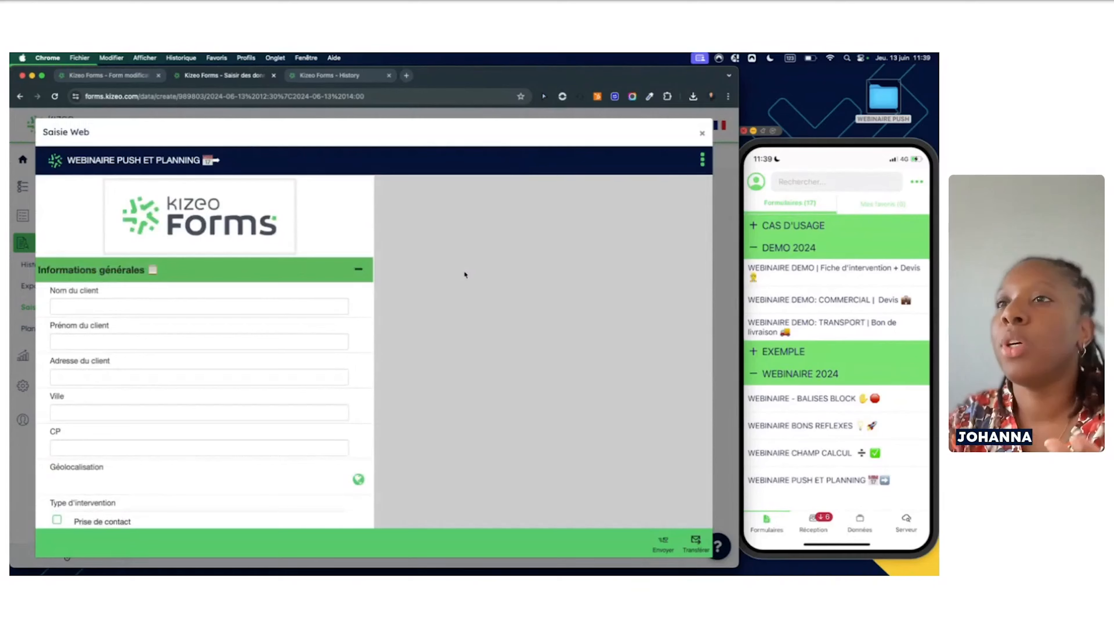
# Enter the client's surname in Nom du client and first name in Prénom
pyautogui.click(258, 307)
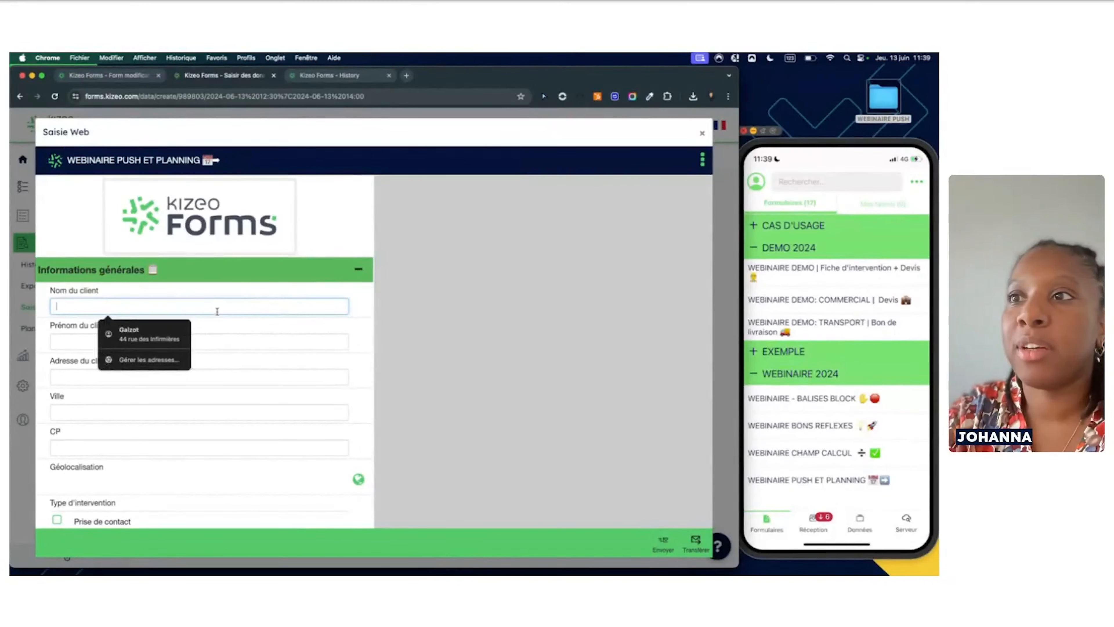
pyautogui.click(220, 381)
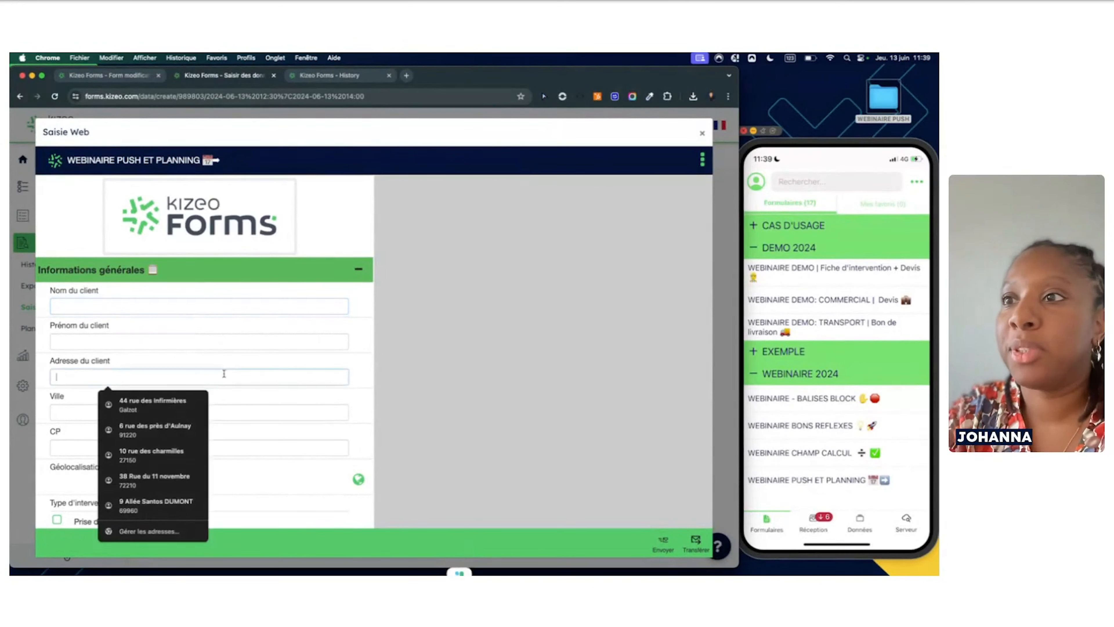
pyautogui.click(203, 309)
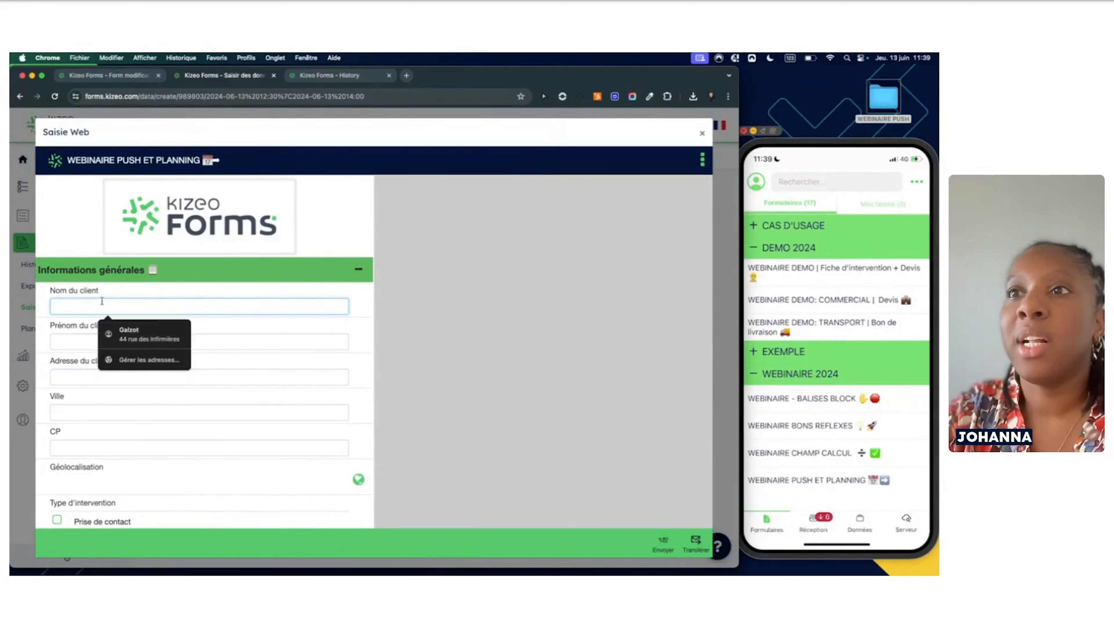
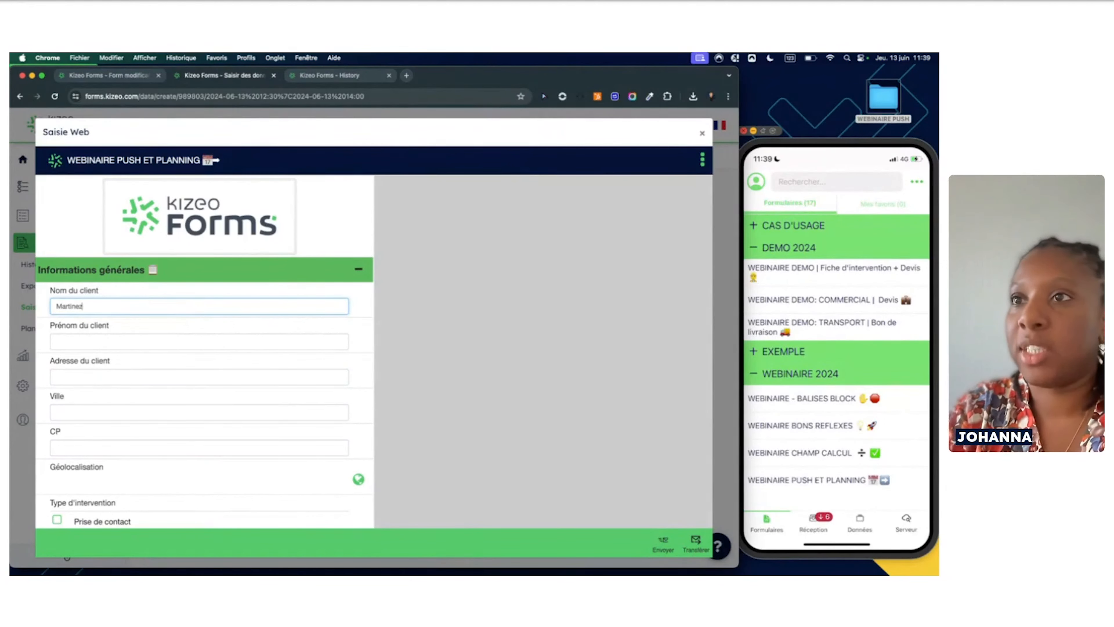
pyautogui.click(91, 340)
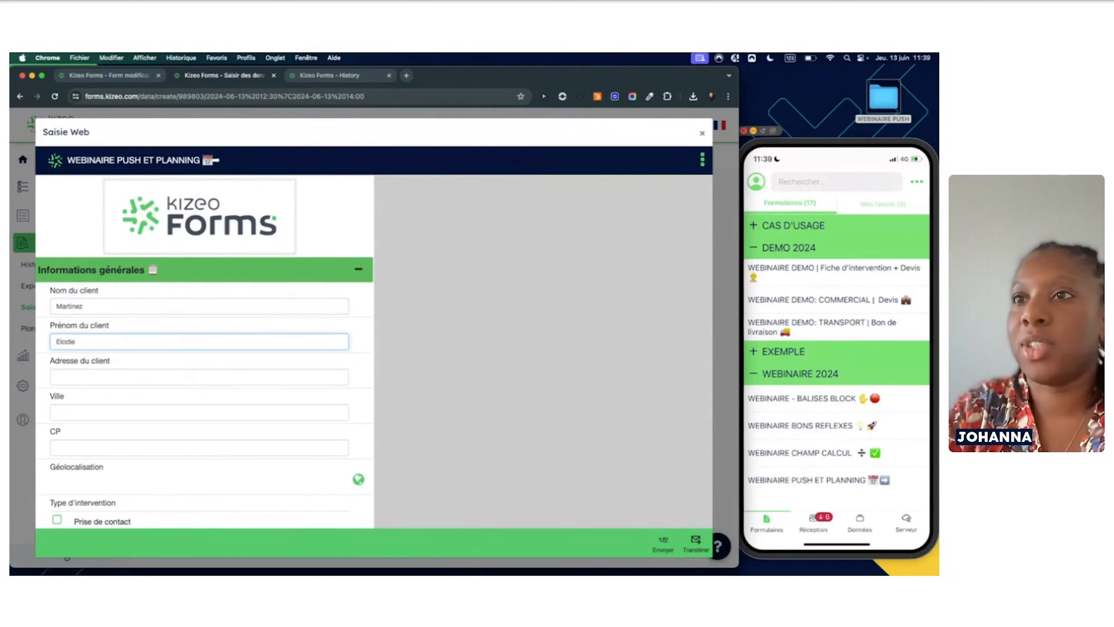
pyautogui.scroll(-5, 92, 407)
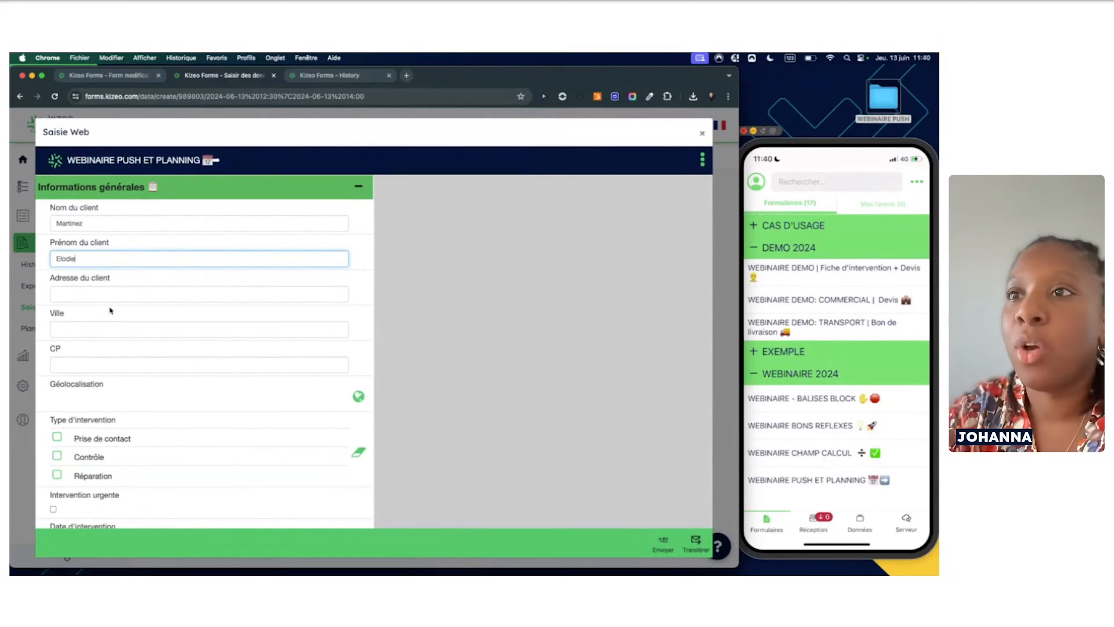
# Fill in the client's city in Ville and tick Prise de contact as intervention type
pyautogui.click(101, 329)
pyautogui.write('PARIS')
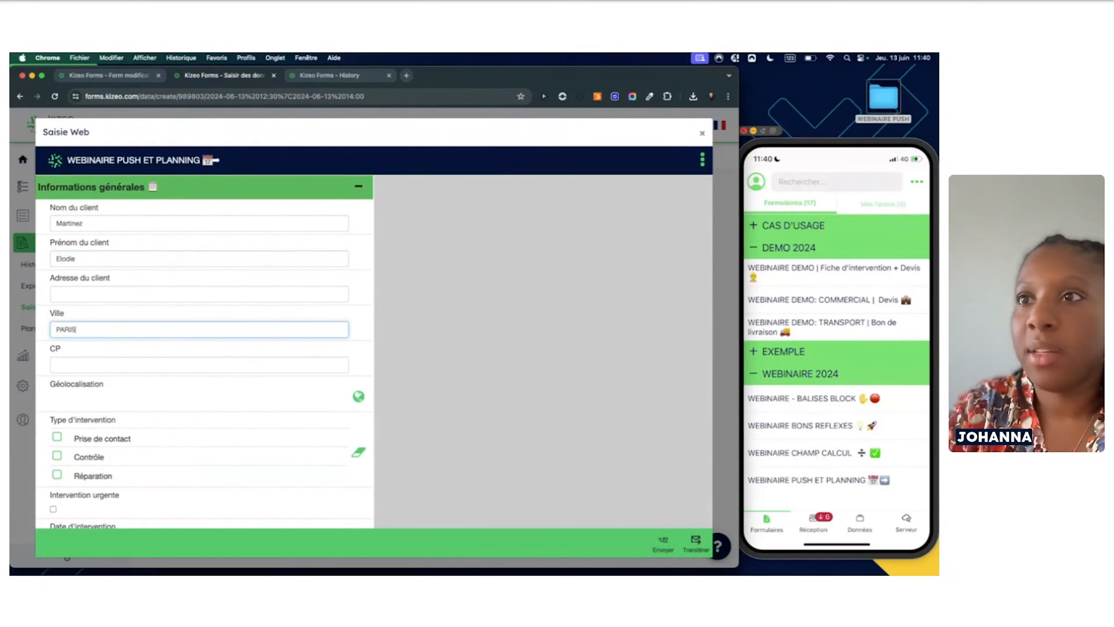
pyautogui.scroll(-2, 137, 419)
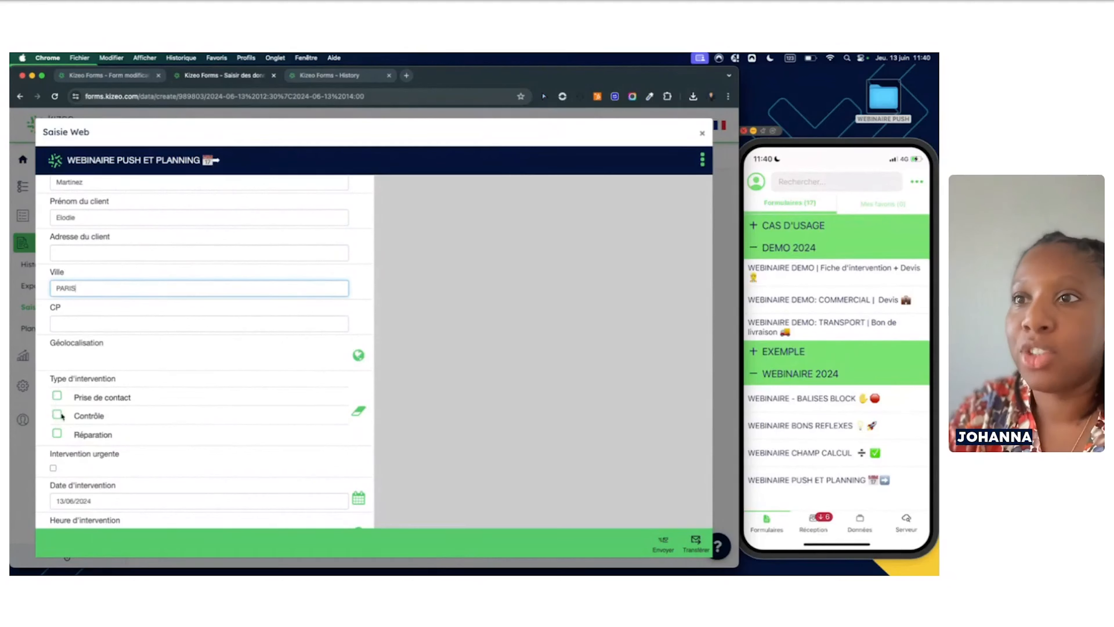
pyautogui.click(58, 397)
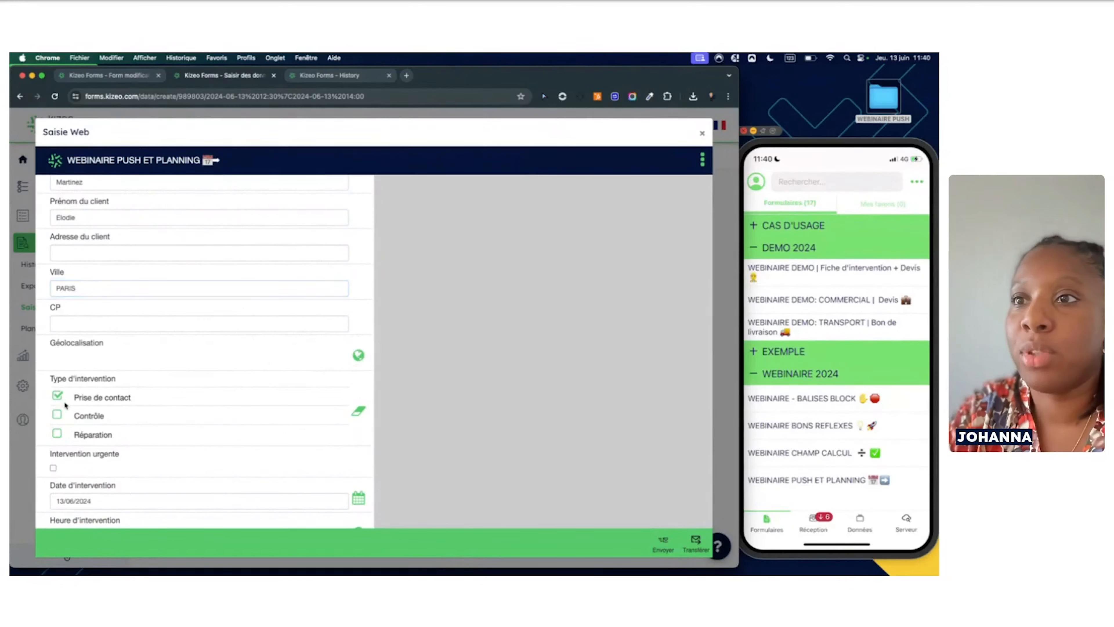
pyautogui.scroll(-3, 106, 439)
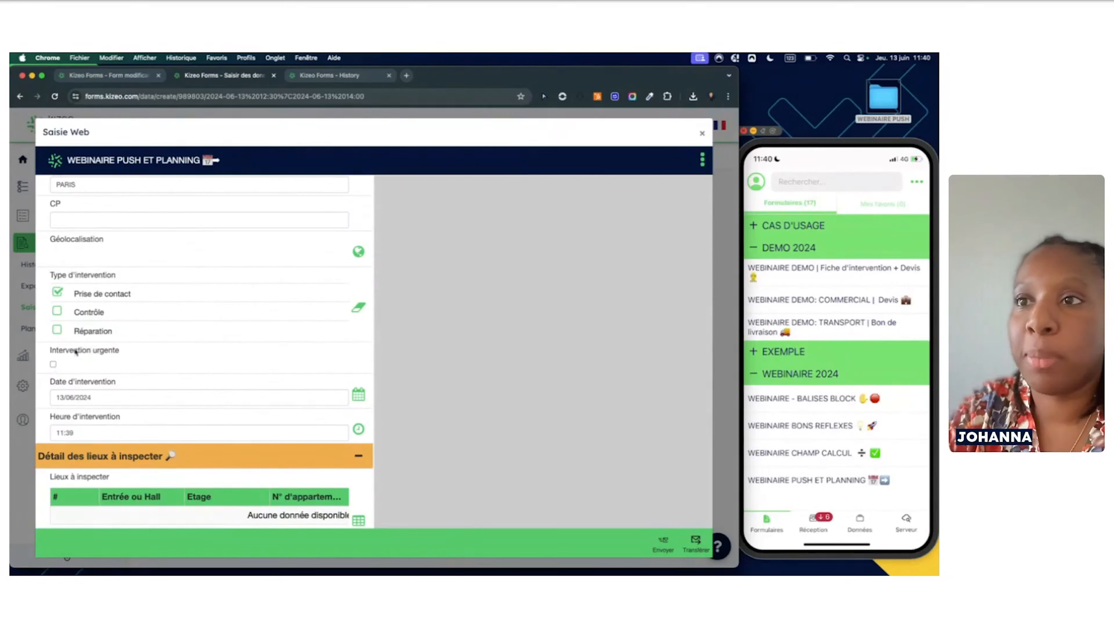
pyautogui.scroll(-2, 157, 380)
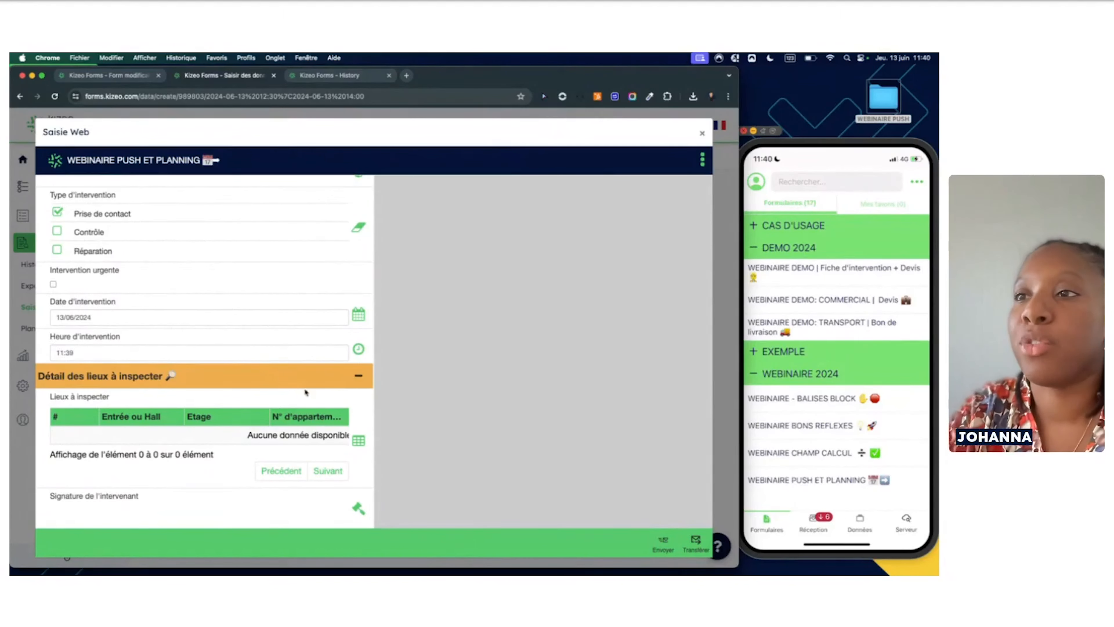
# Add an inspection location with entrance A, floor 6 and apartment 65, and save it
pyautogui.click(358, 441)
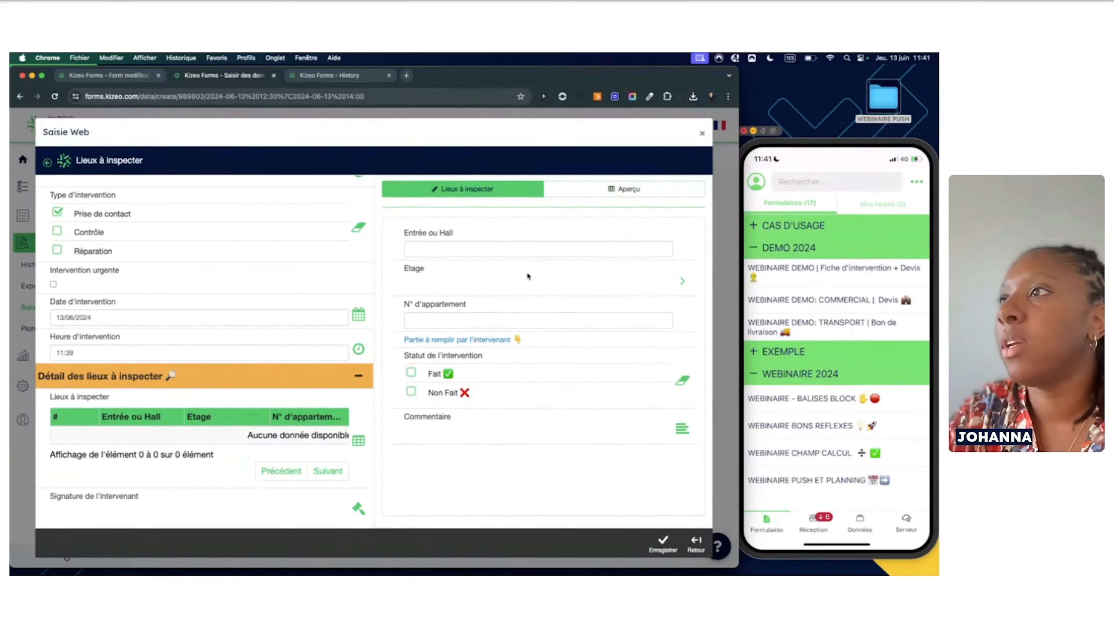
pyautogui.click(486, 249)
pyautogui.write('A')
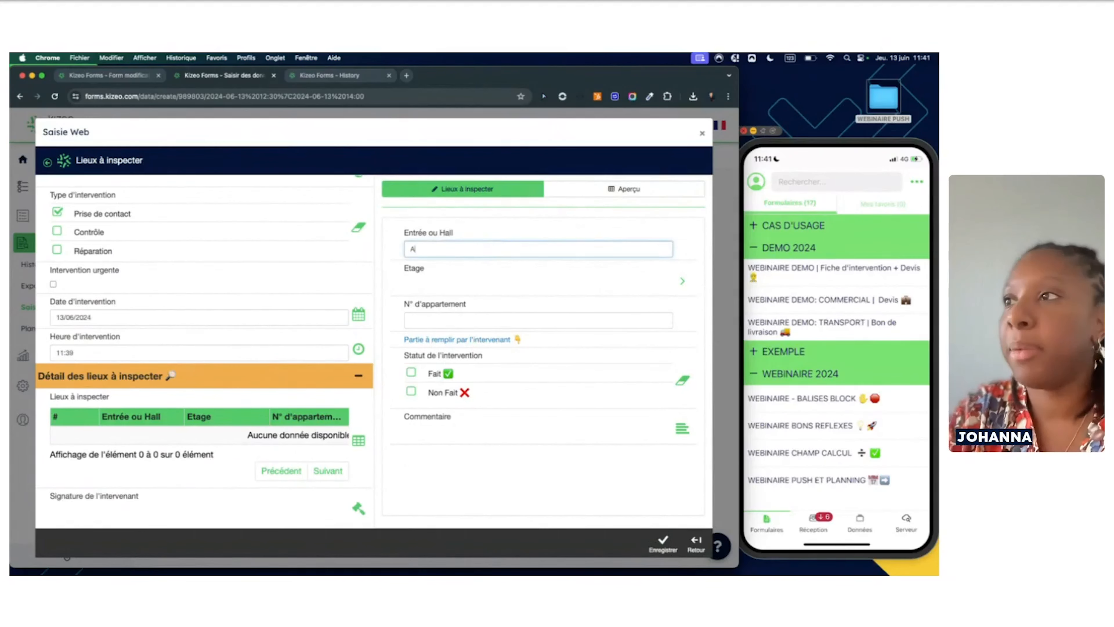
pyautogui.click(481, 288)
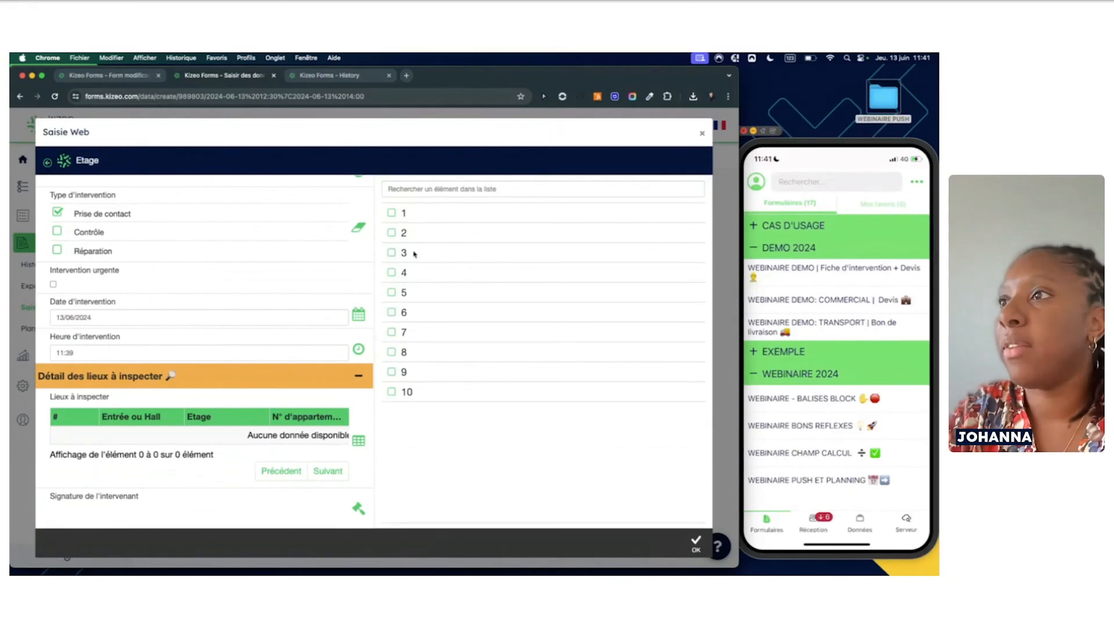
pyautogui.click(395, 312)
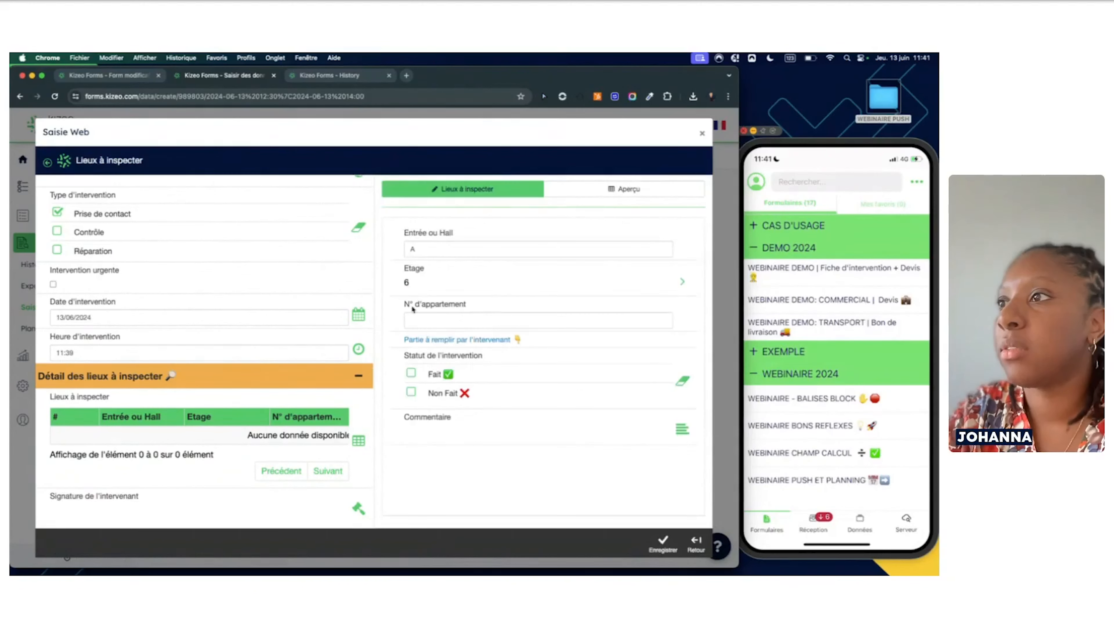
pyautogui.click(466, 322)
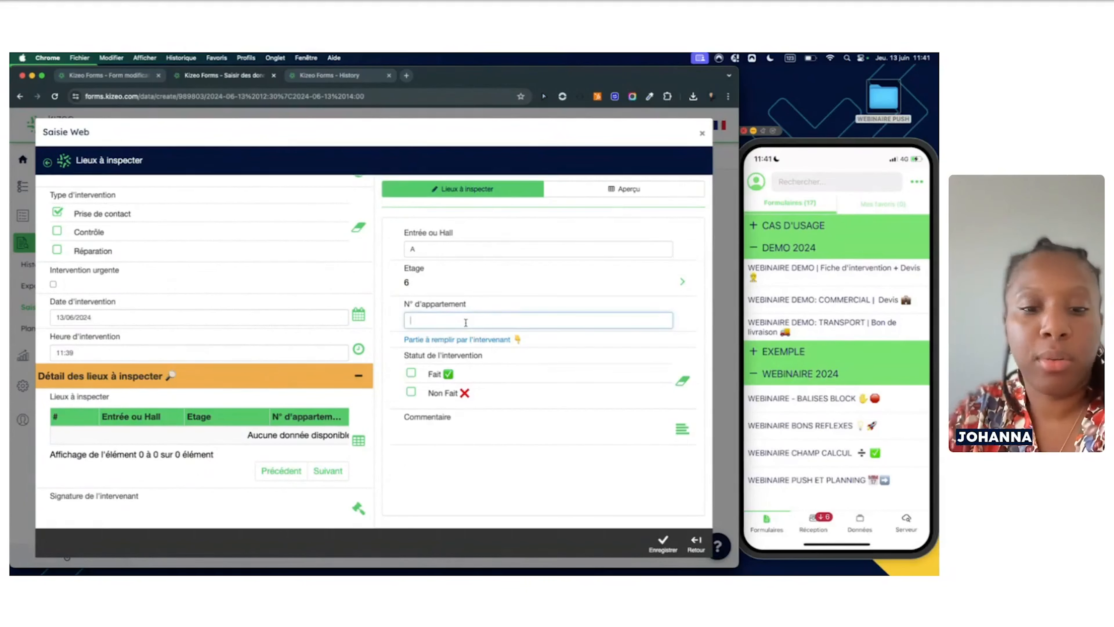
pyautogui.write('65')
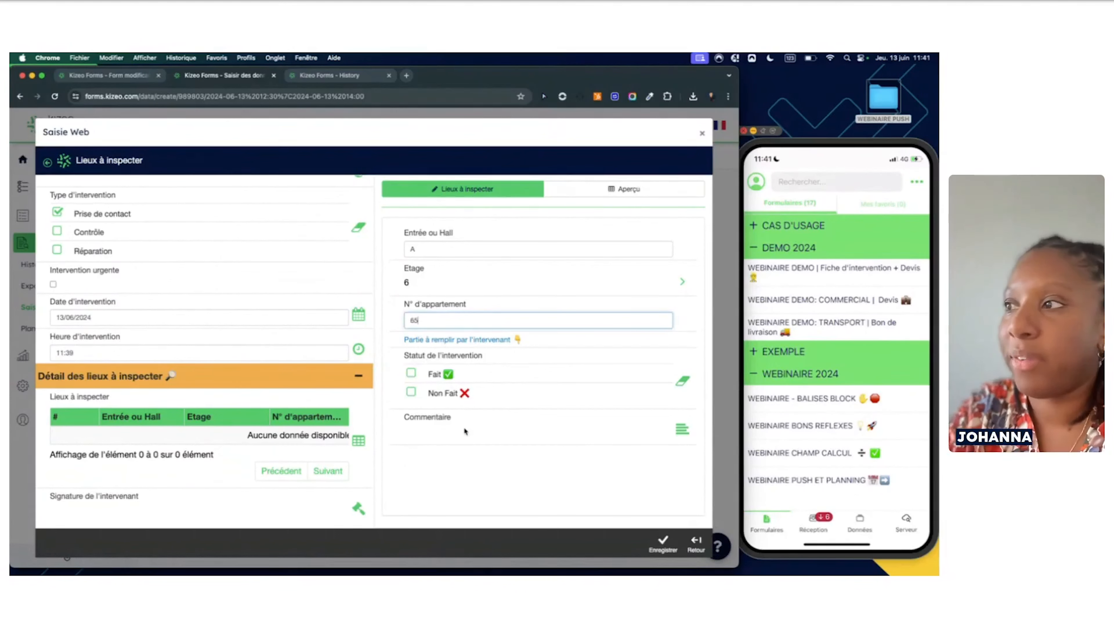
pyautogui.click(662, 543)
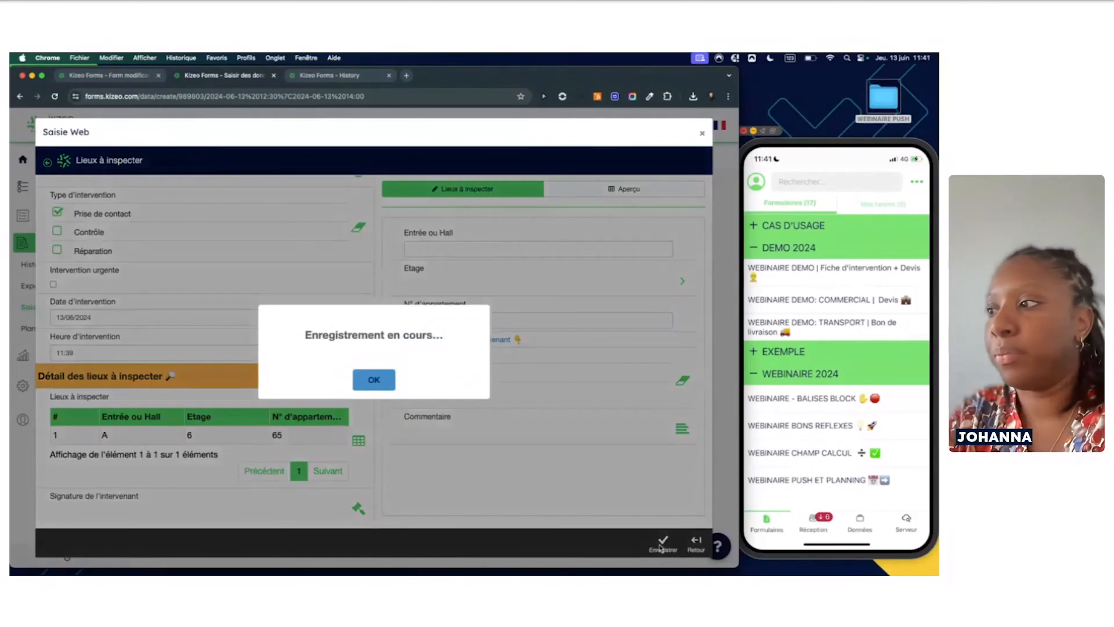
pyautogui.click(377, 381)
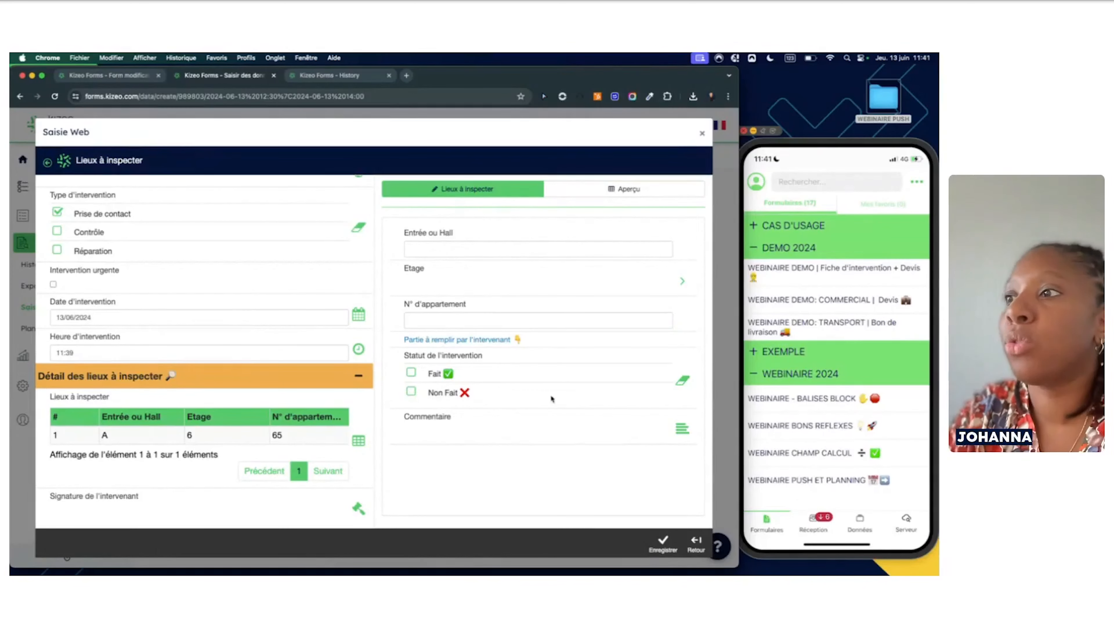
# Return to the main form and transfer the filled web entry to the chosen user
pyautogui.click(701, 547)
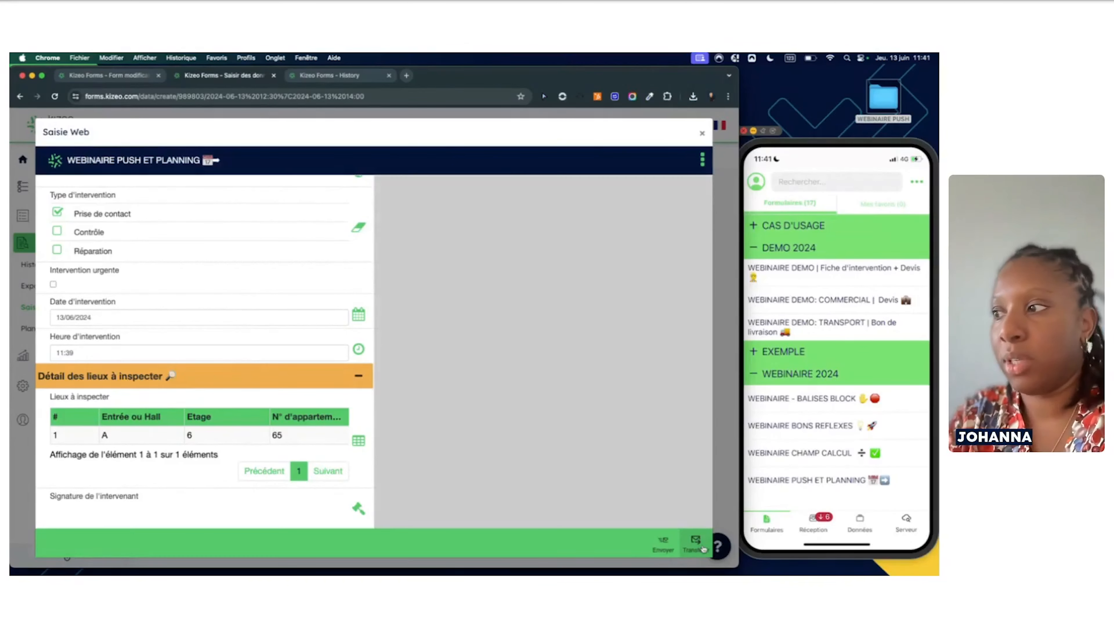
pyautogui.scroll(6, 196, 297)
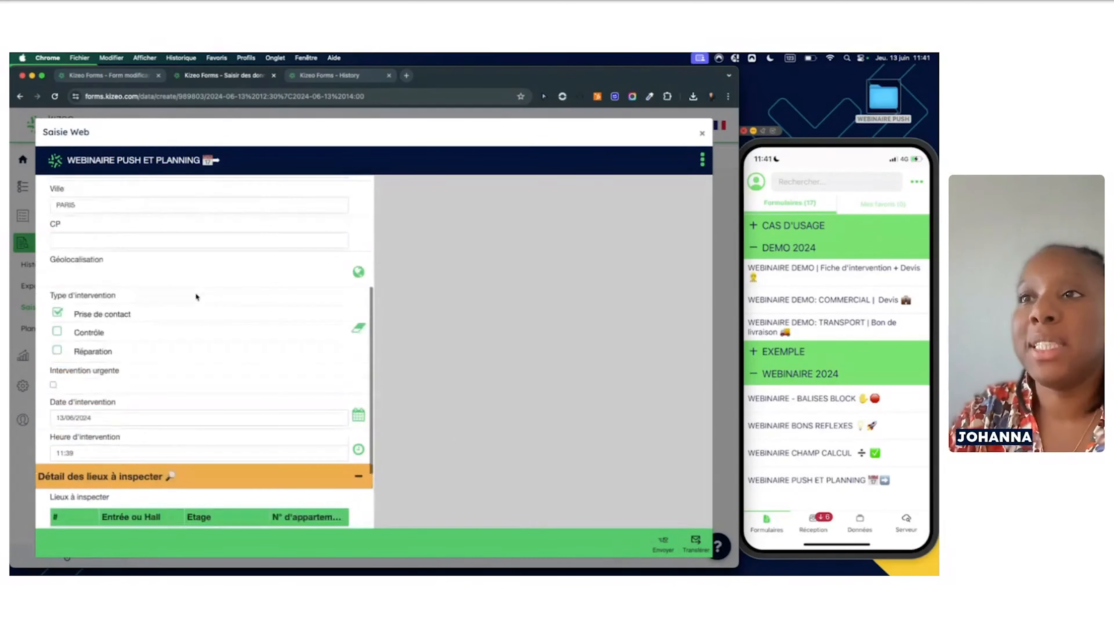
pyautogui.scroll(-4, 196, 294)
pyautogui.scroll(-3, 196, 294)
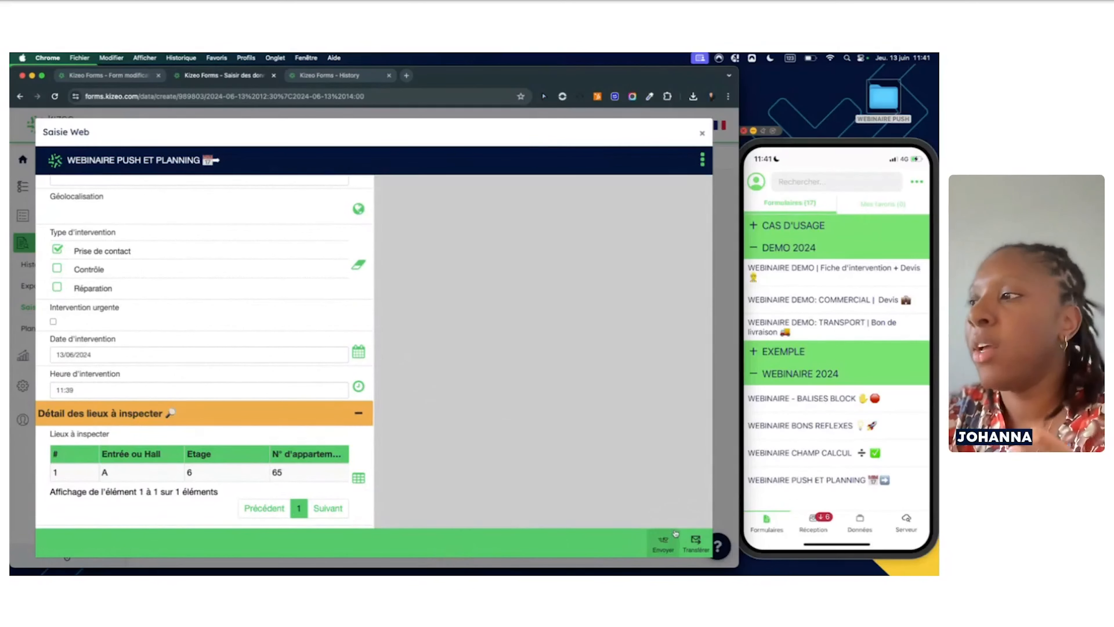
pyautogui.click(695, 542)
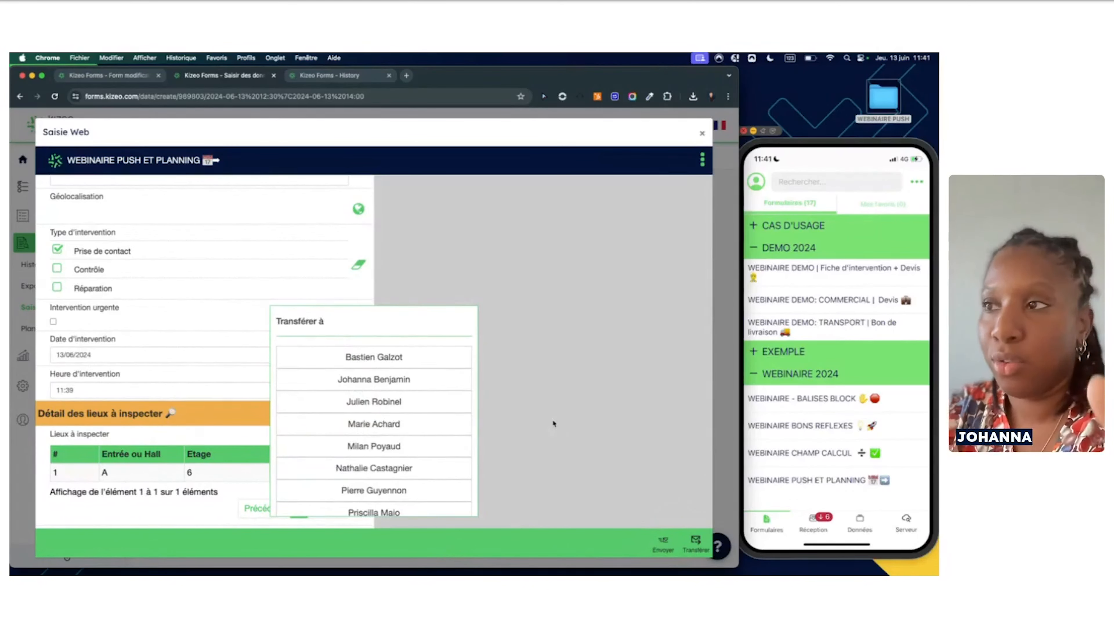
pyautogui.click(403, 380)
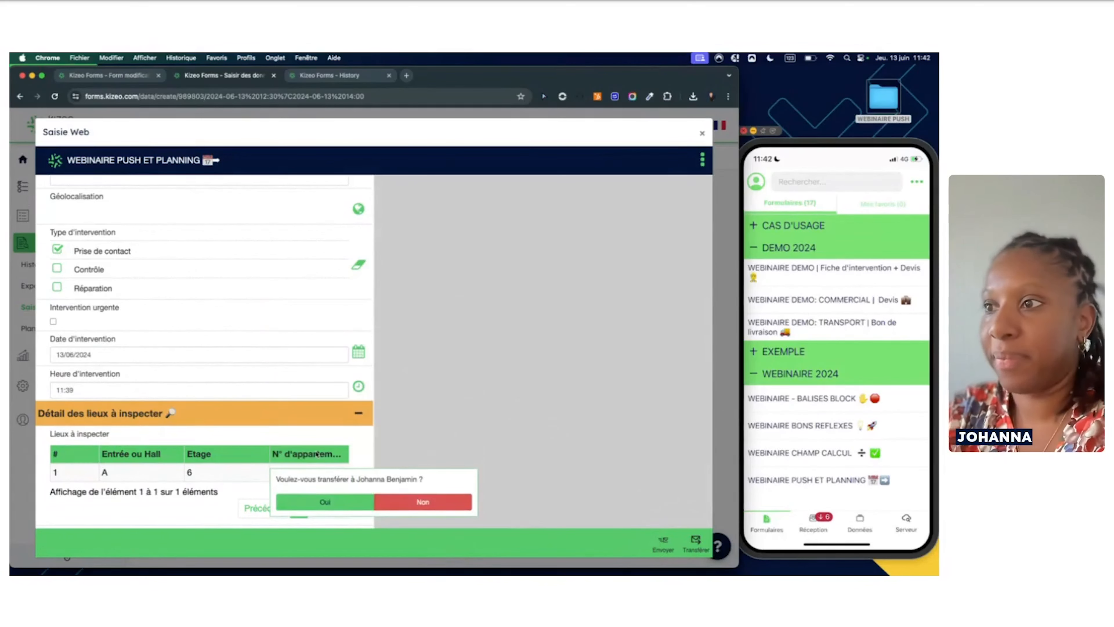
pyautogui.click(320, 503)
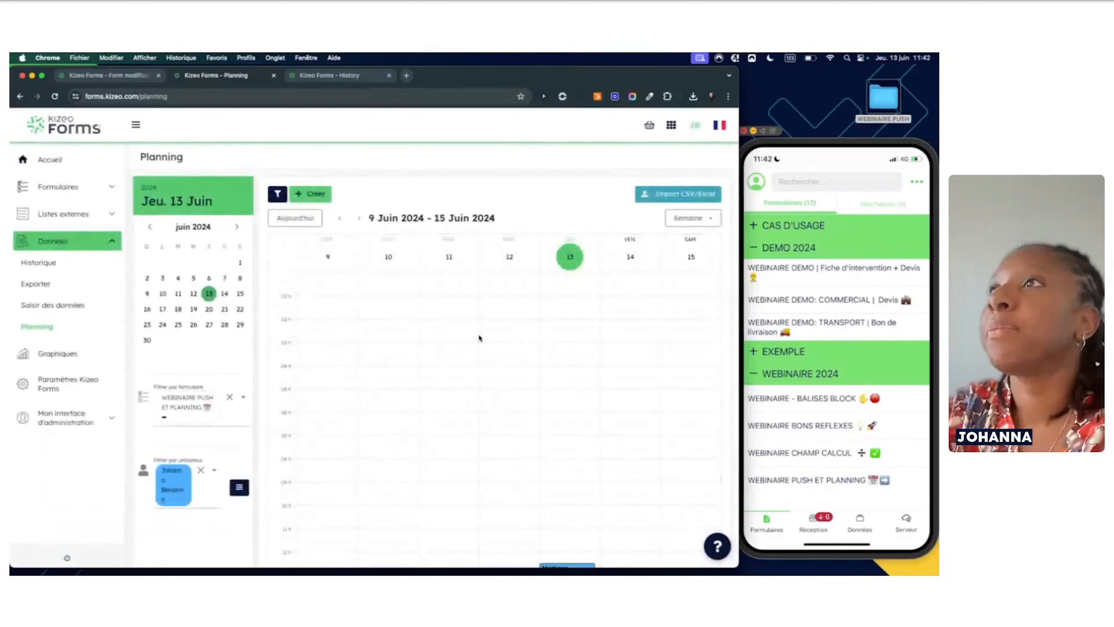
# Refresh the history to show the new record atop 13 entries, review its columns, then return to the field editor
pyautogui.click(342, 76)
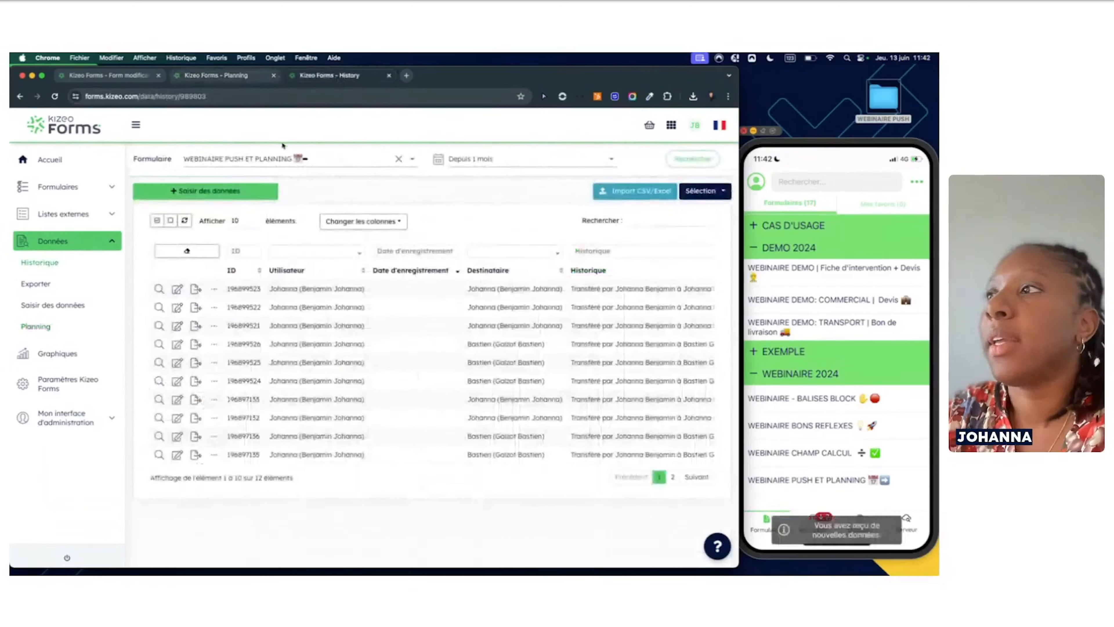
pyautogui.click(171, 191)
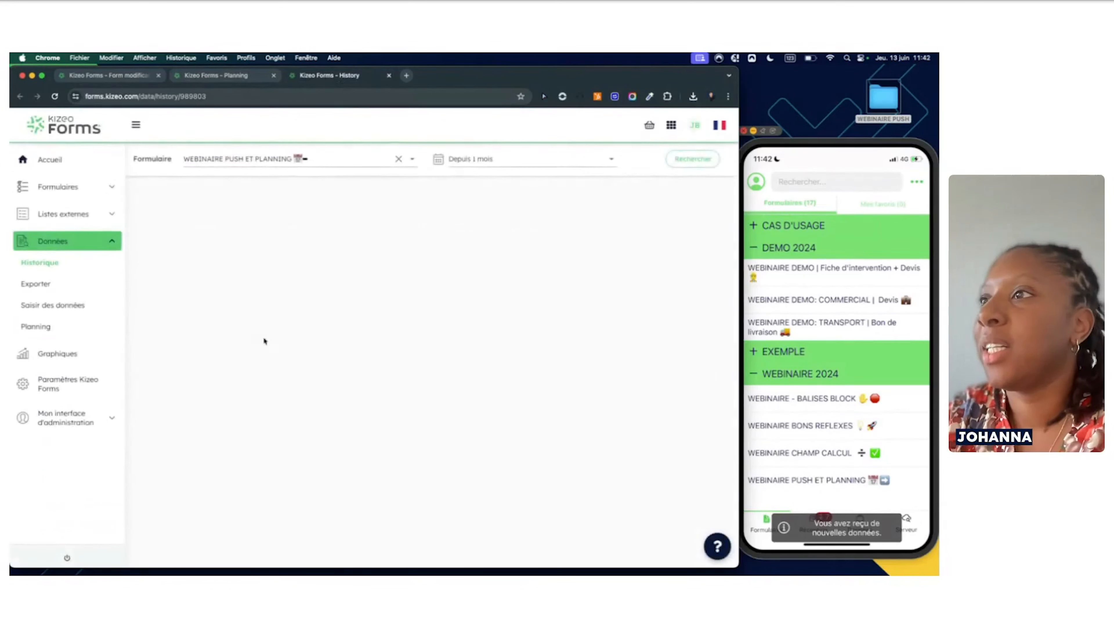
pyautogui.hscroll(5, 399, 371)
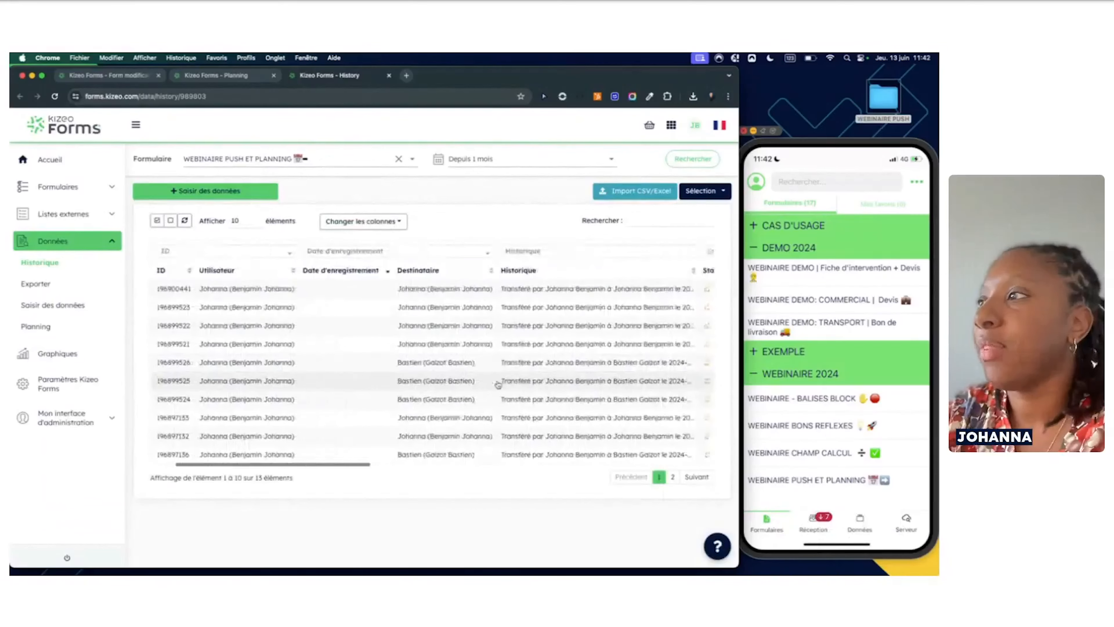
pyautogui.hscroll(5, 497, 384)
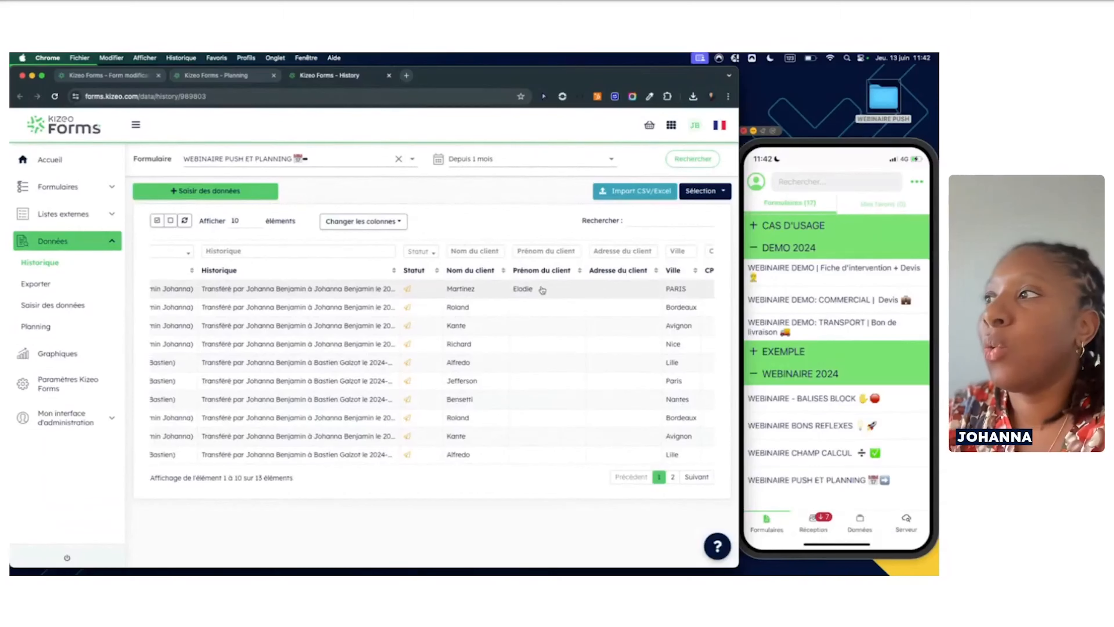
pyautogui.hscroll(4, 540, 292)
pyautogui.hscroll(6, 543, 290)
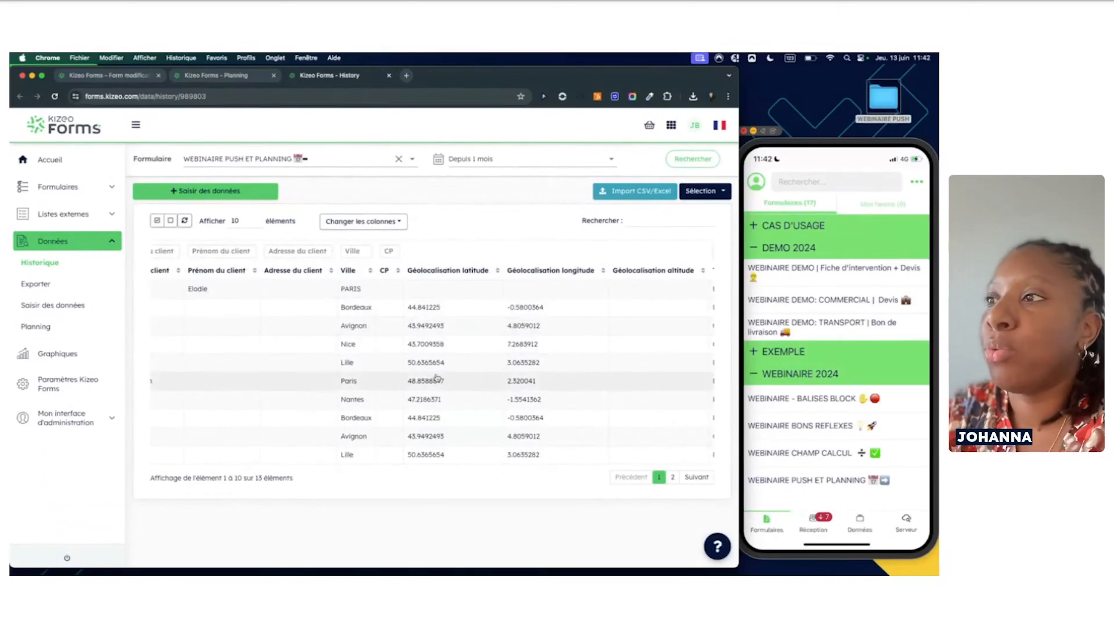
pyautogui.hscroll(2, 366, 380)
pyautogui.hscroll(8, 366, 380)
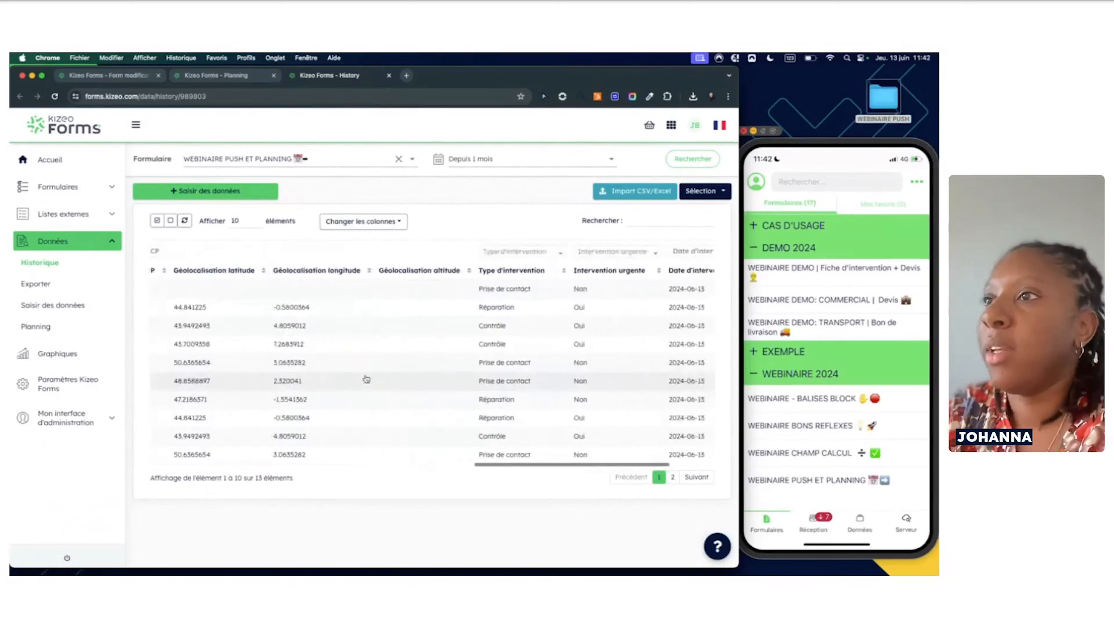
pyautogui.hscroll(-15, 366, 379)
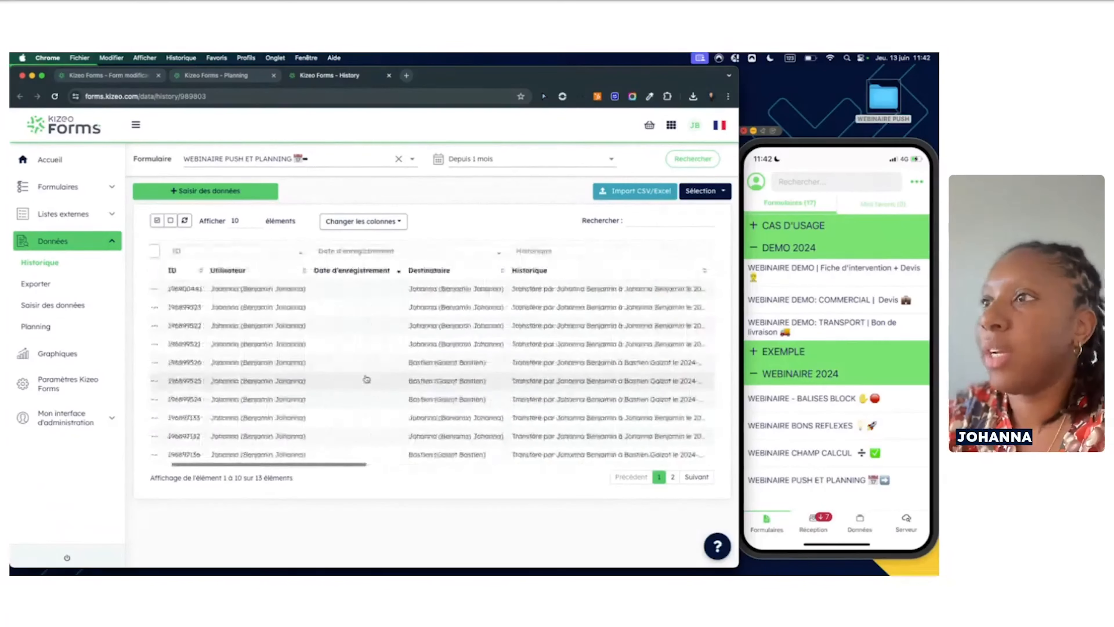
pyautogui.hscroll(-2, 366, 380)
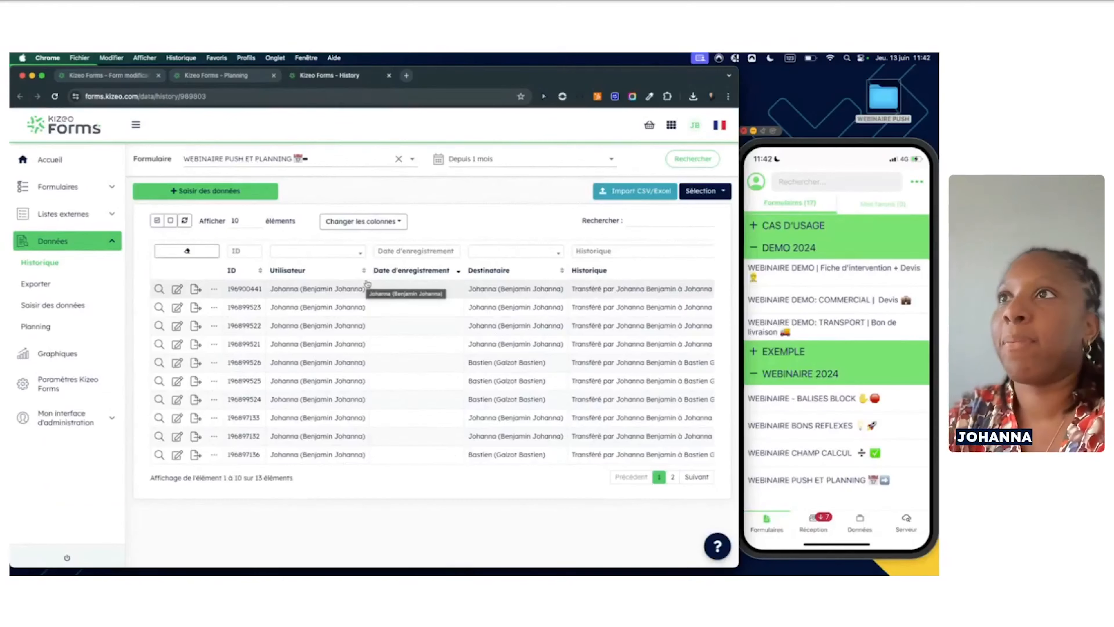
pyautogui.press('super+1')
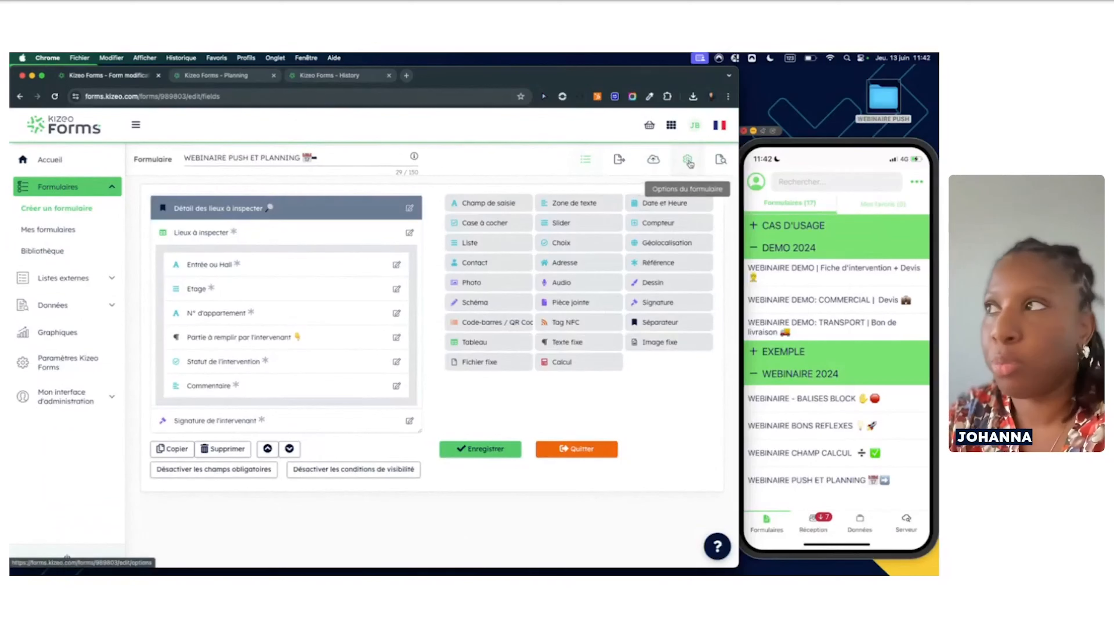
# Open the form's Imports (Push) options in a new tab, then return to the data history
pyautogui.keyDown('super'); pyautogui.click(688, 160); pyautogui.keyUp('super')
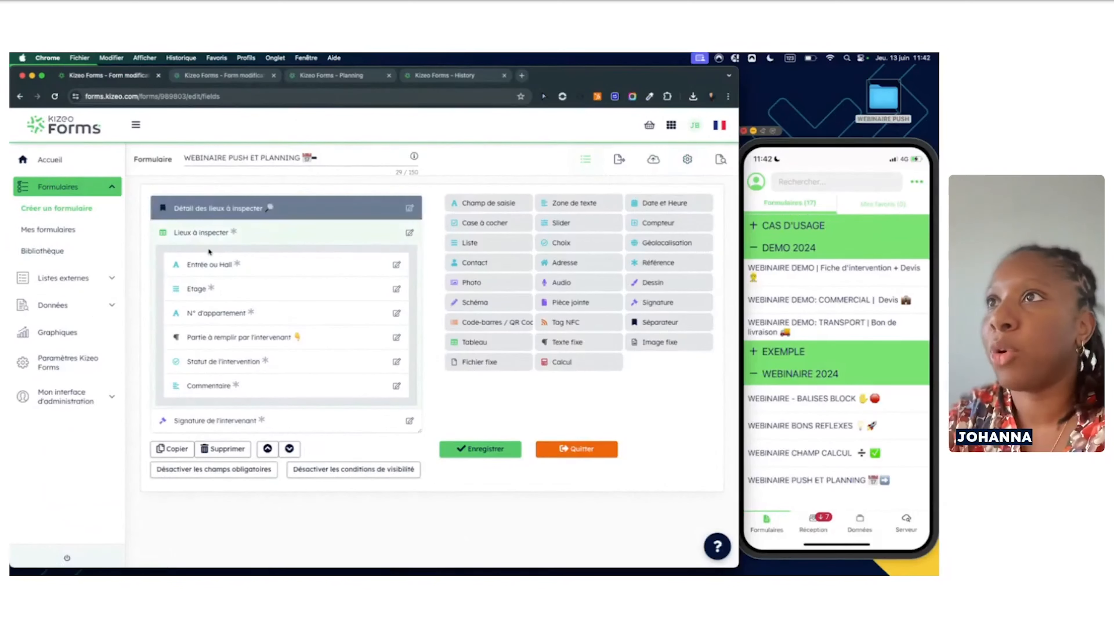
pyautogui.click(249, 76)
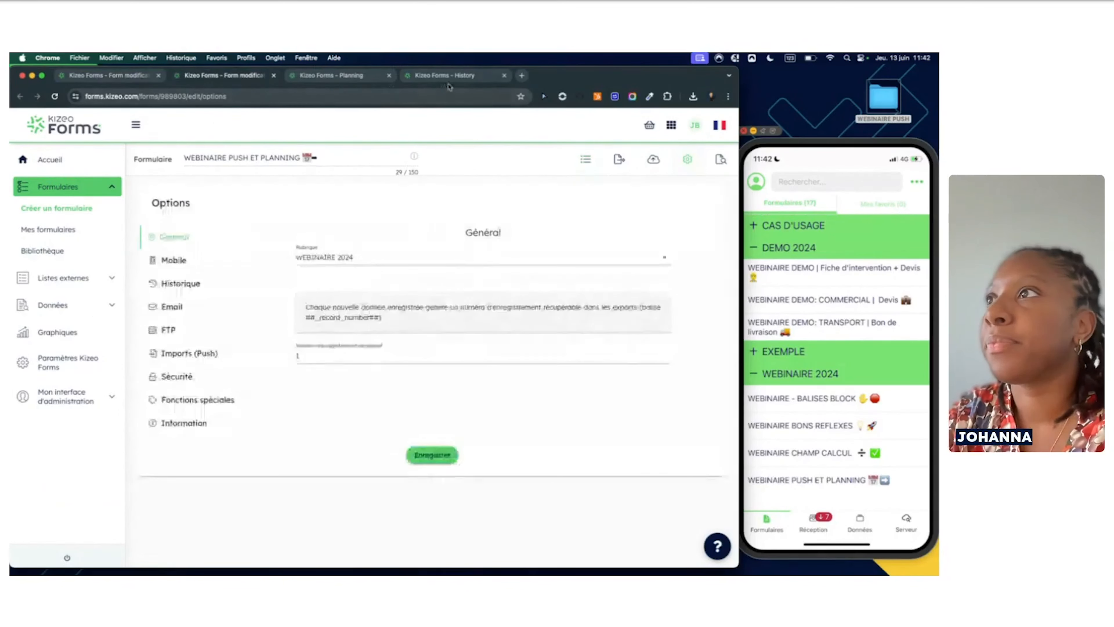
pyautogui.click(193, 354)
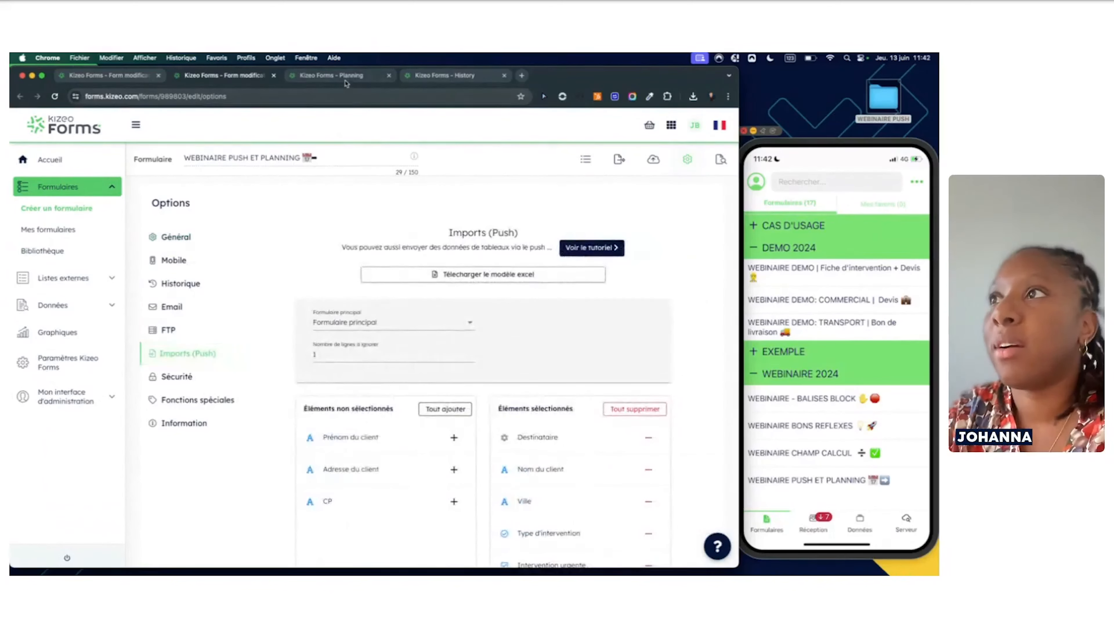
pyautogui.click(441, 78)
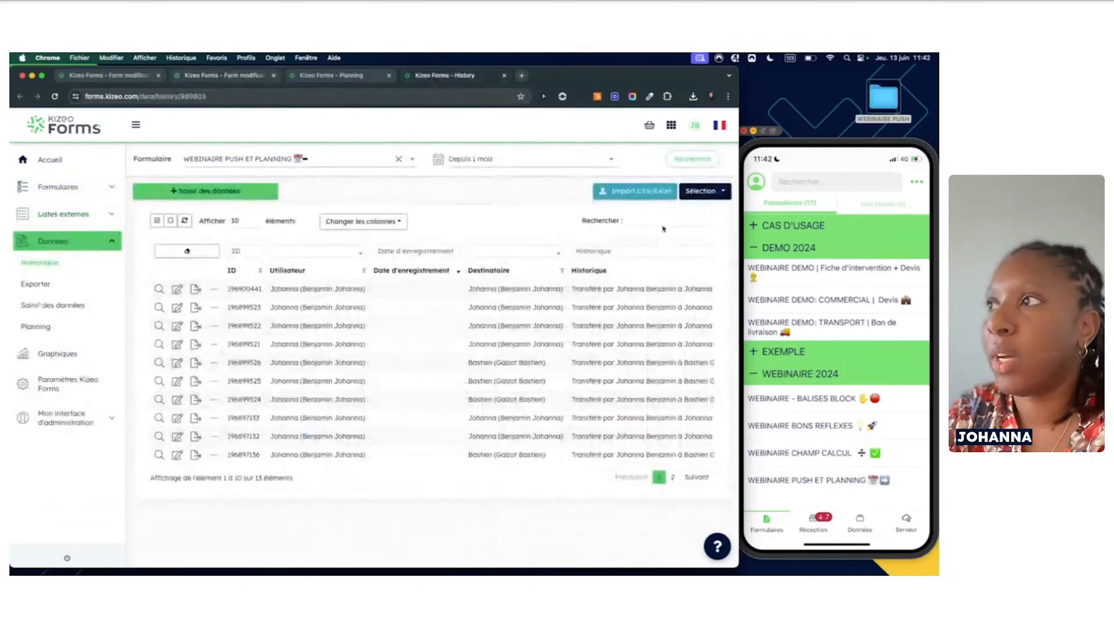
pyautogui.click(331, 76)
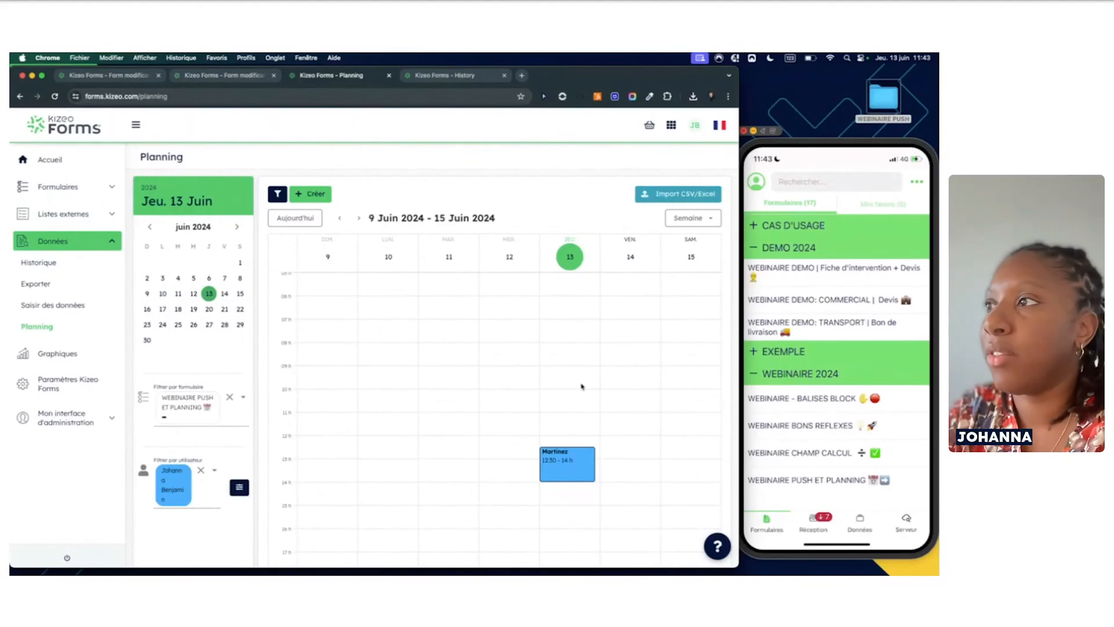
pyautogui.click(456, 78)
pyautogui.hscroll(10, 488, 359)
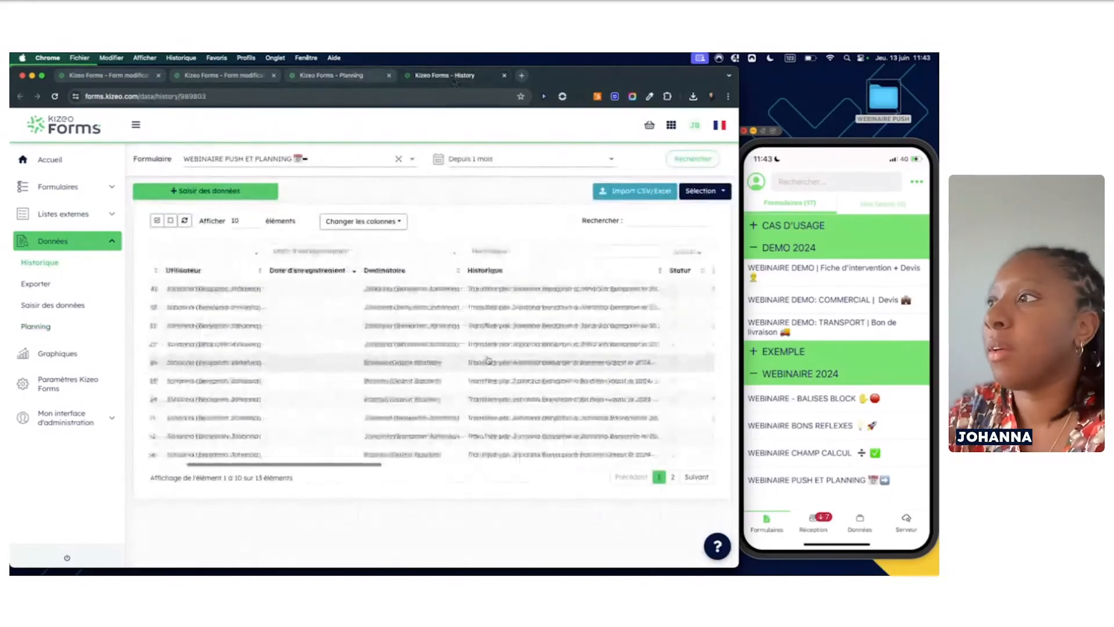
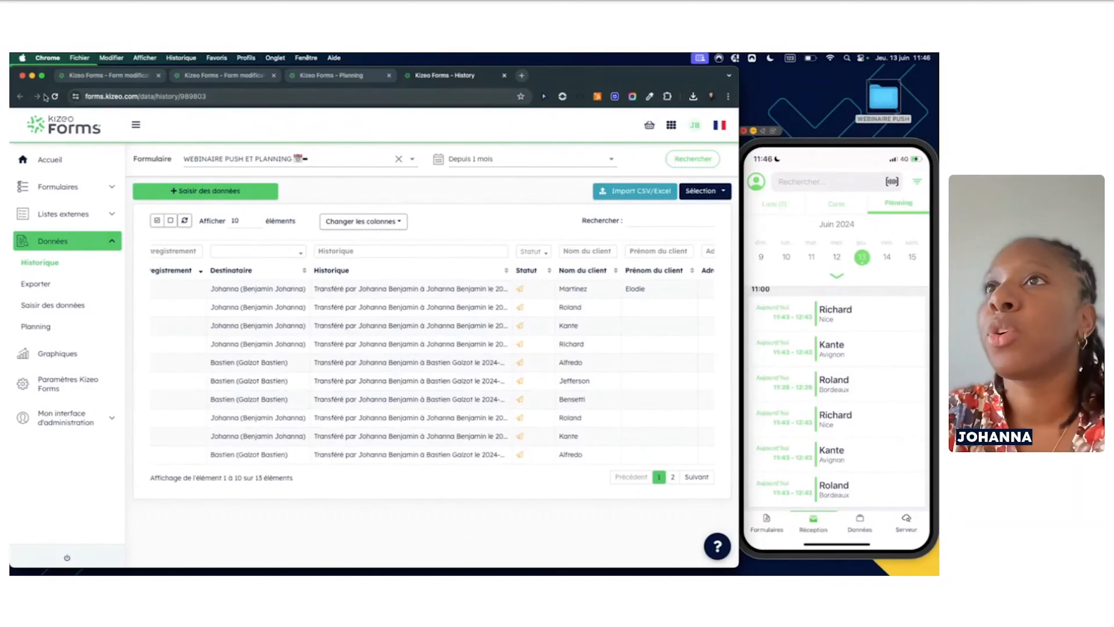
# Reload the Historique page and review the transferred entries' recipient and client columns
pyautogui.click(56, 97)
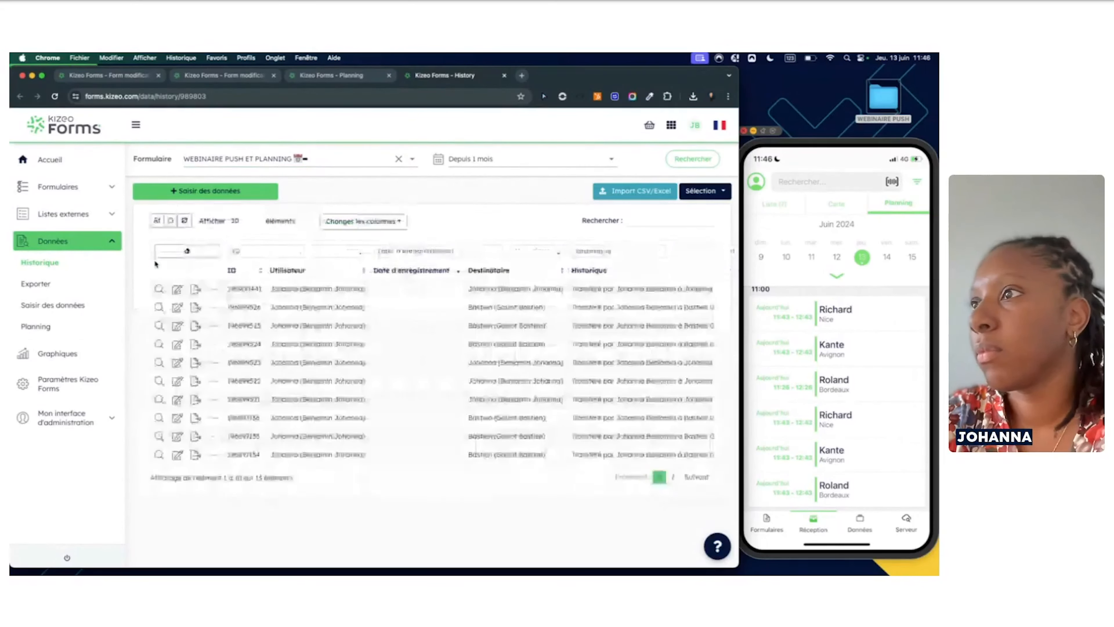
pyautogui.hscroll(5, 314, 393)
pyautogui.hscroll(3, 316, 392)
pyautogui.hscroll(-1, 314, 393)
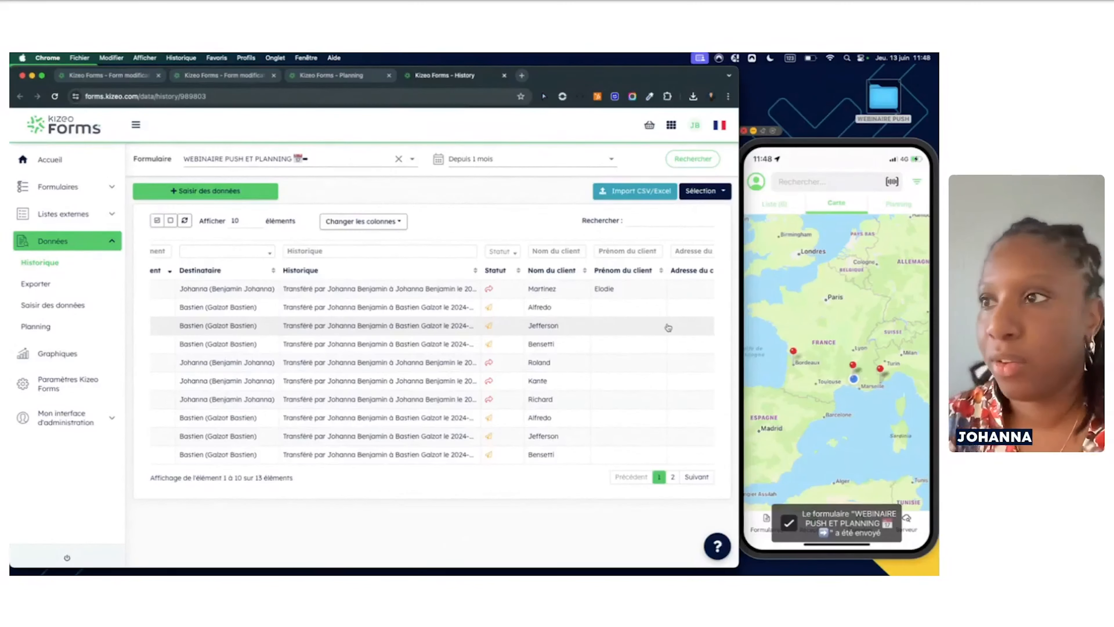
pyautogui.click(55, 96)
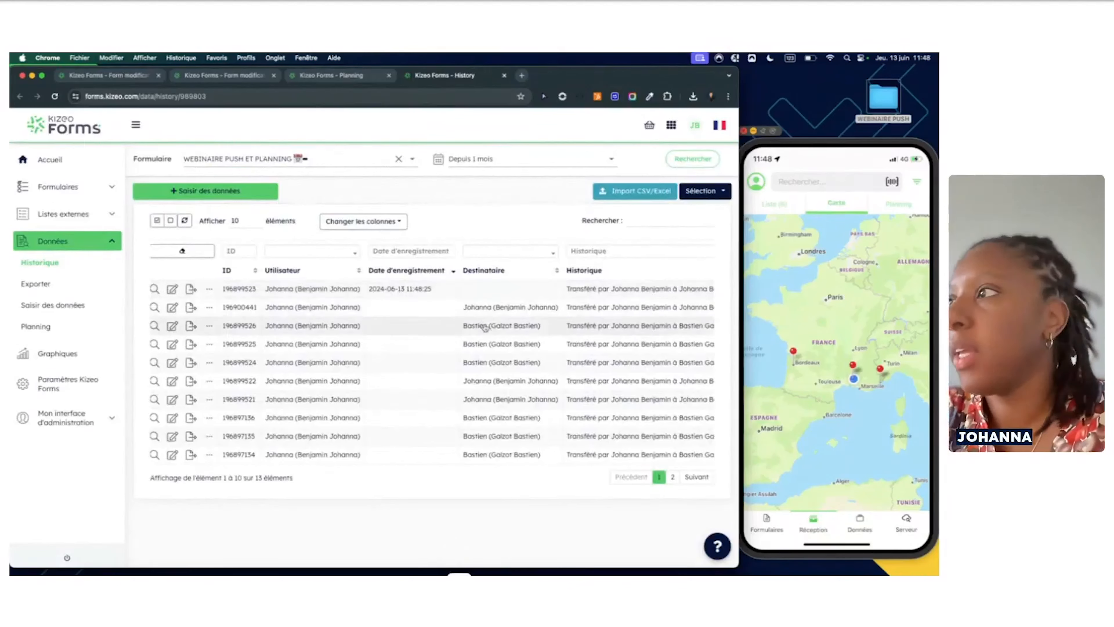
pyautogui.hscroll(3, 486, 329)
pyautogui.hscroll(5, 486, 332)
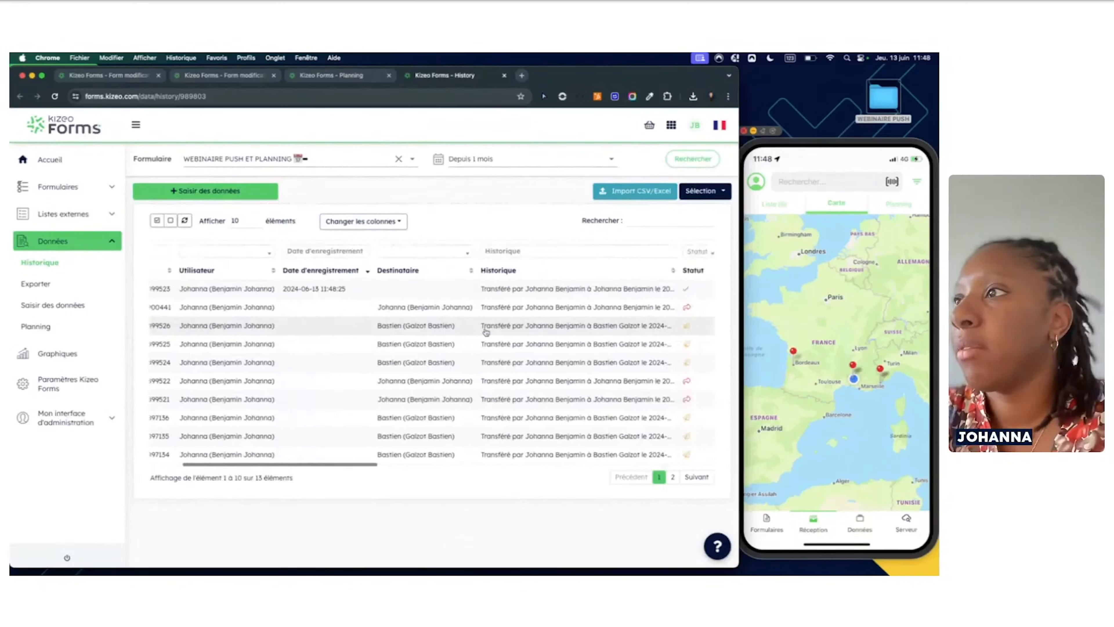